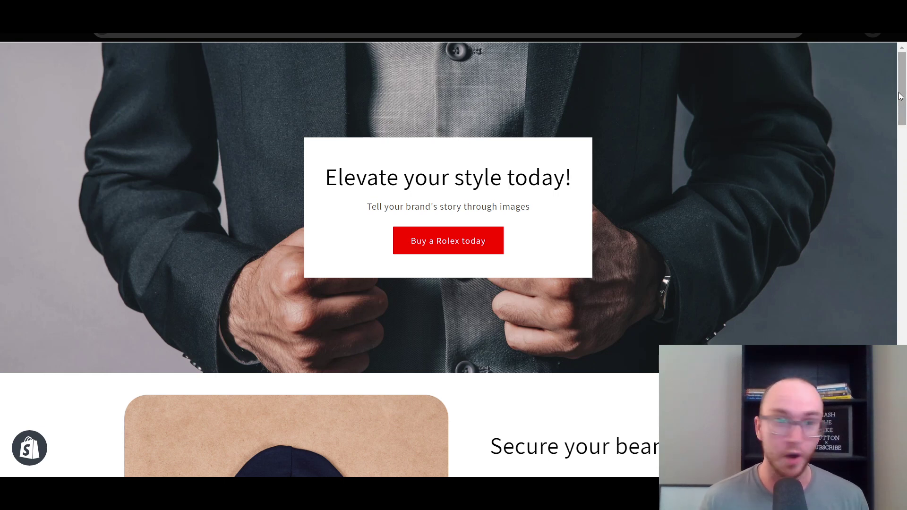
Step: Review the example landing page from the hero banner down to the contact form
mouse_move(898, 93)
left_mouse_down()
mouse_move(901, 410)
mouse_move(901, 97)
left_mouse_up()
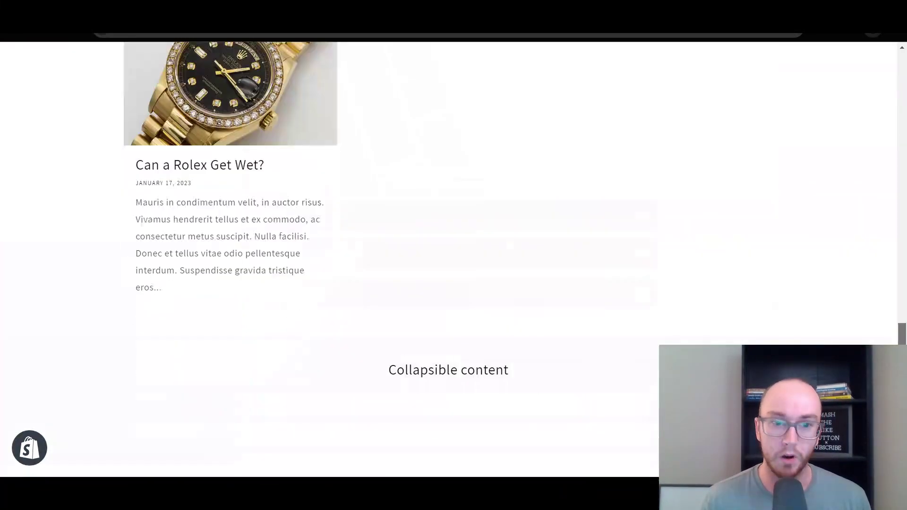
left_click_drag(902, 352, 901, 78)
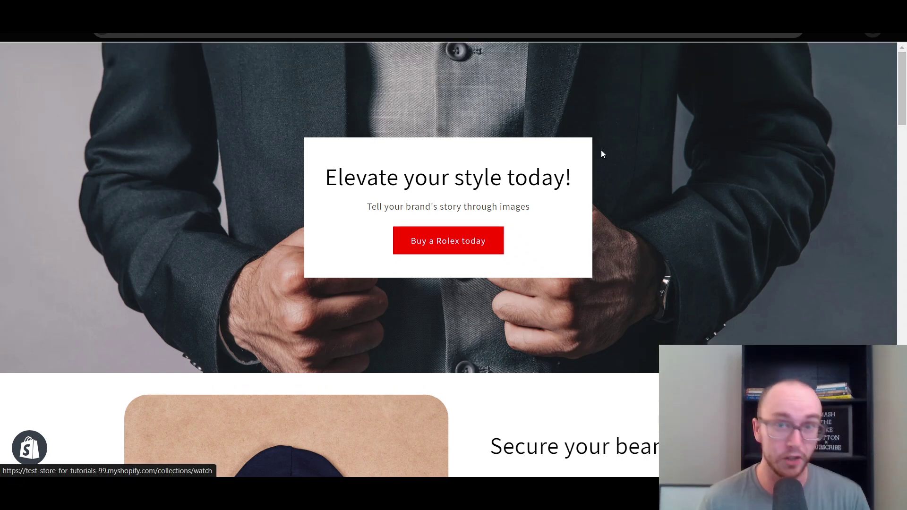
left_click_drag(902, 89, 901, 146)
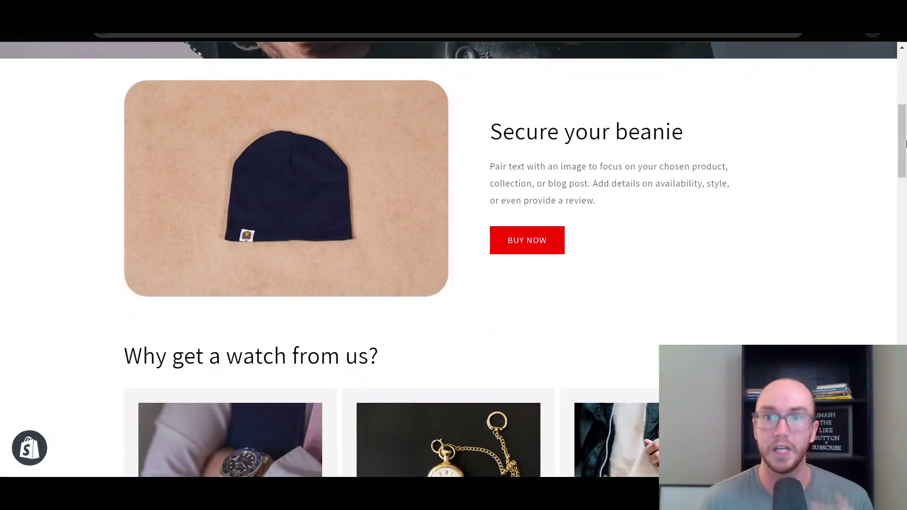
left_click_drag(904, 144, 905, 436)
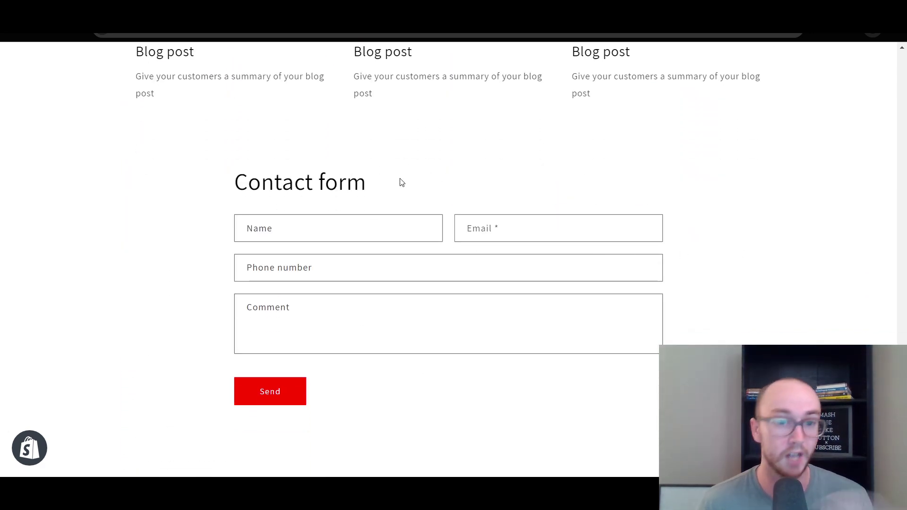
left_click_drag(902, 444, 875, 44)
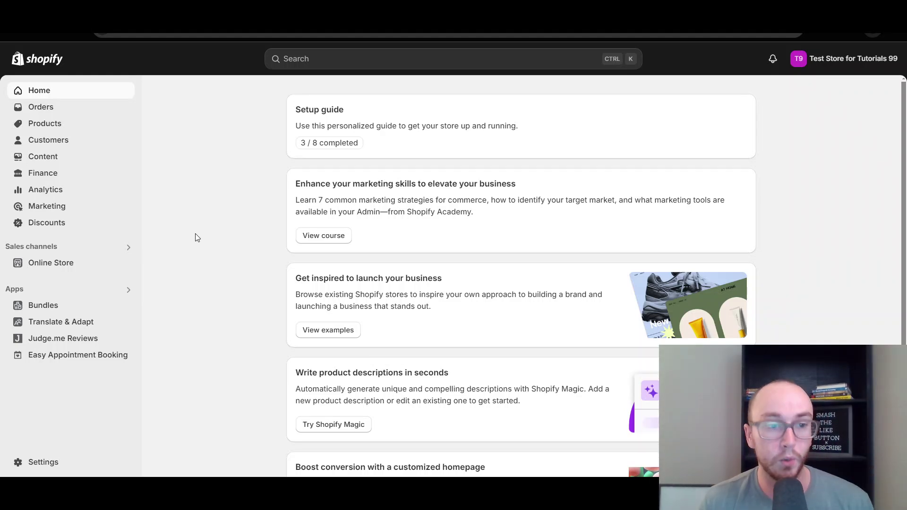
Step: Open the current Dawn theme of the online store for customization
left_click(41, 267)
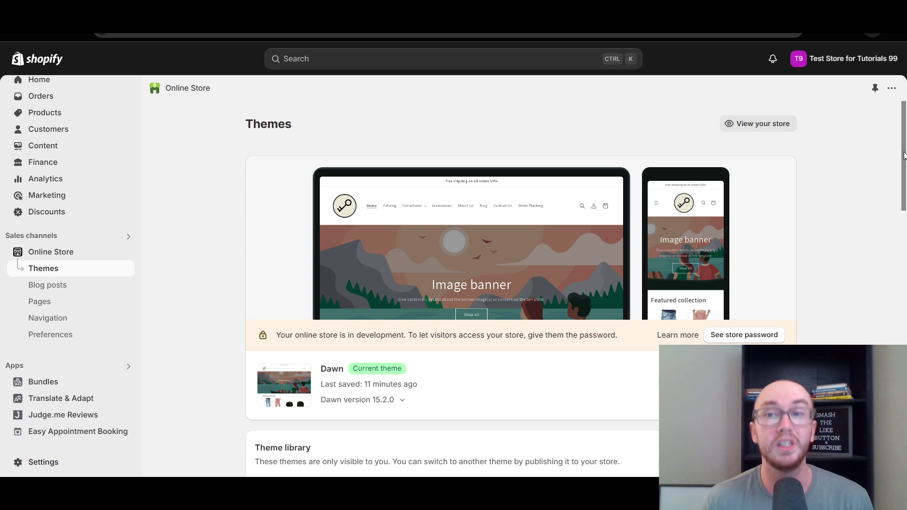
scroll(895, 189, "down", 3)
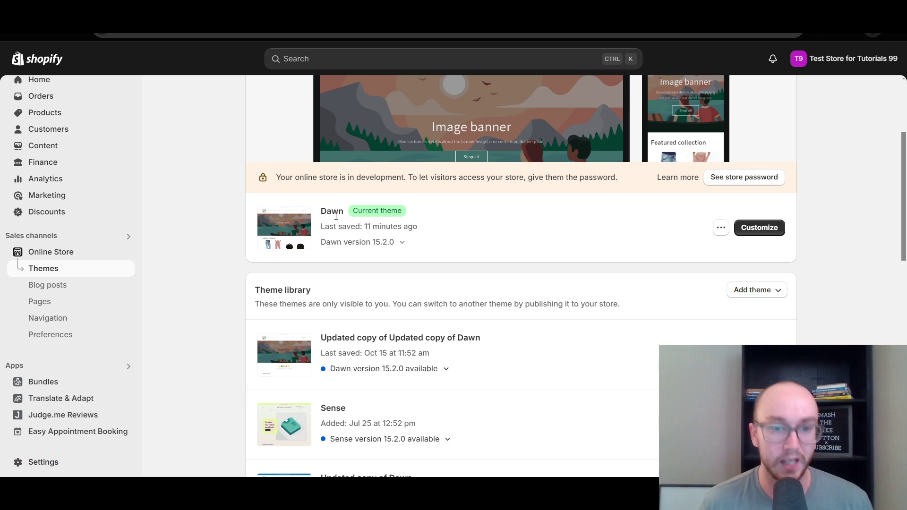
left_click_drag(906, 195, 901, 202)
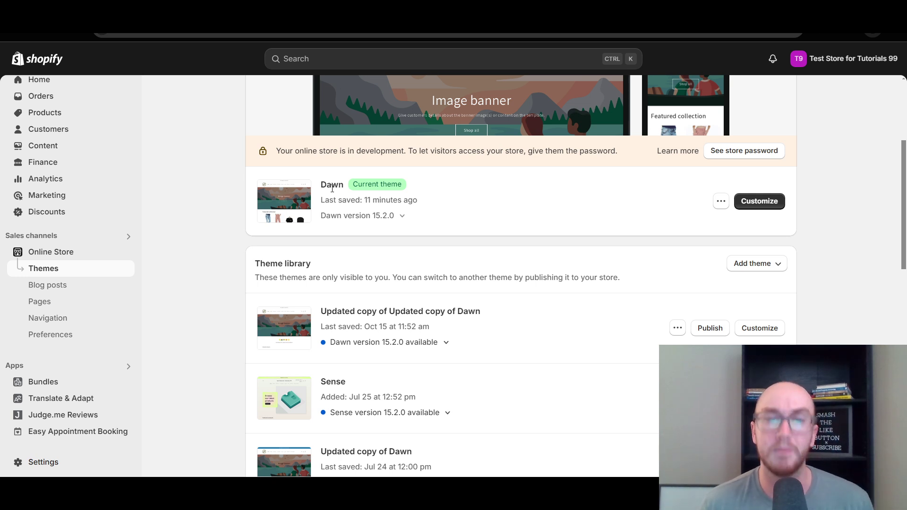
left_click_drag(321, 185, 332, 183)
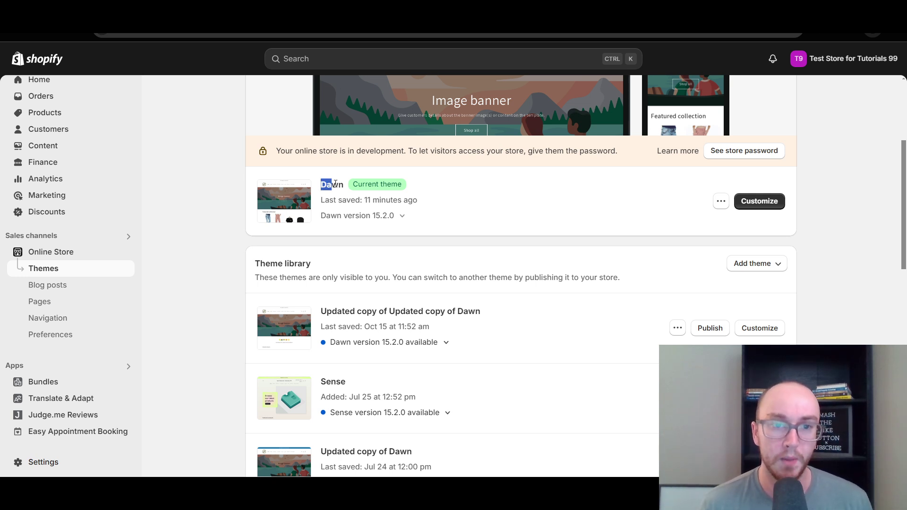
left_click(337, 181)
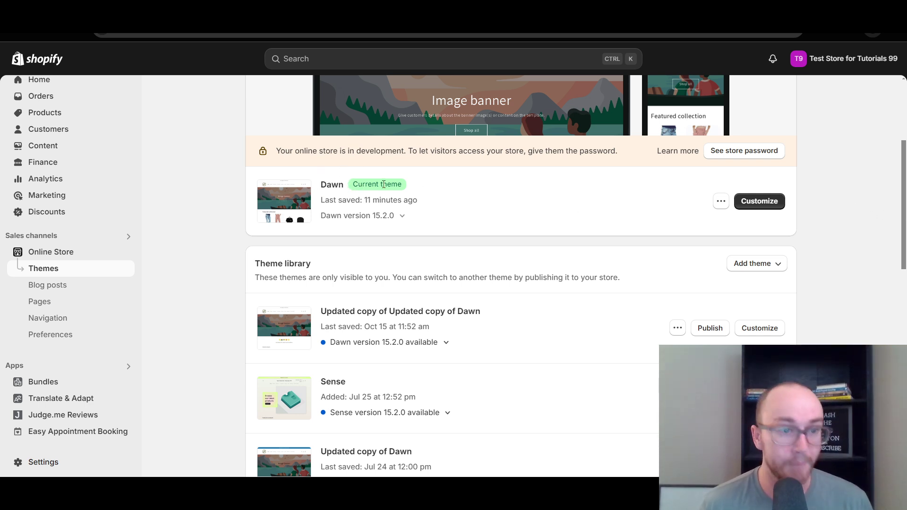
scroll(904, 210, "down", 1)
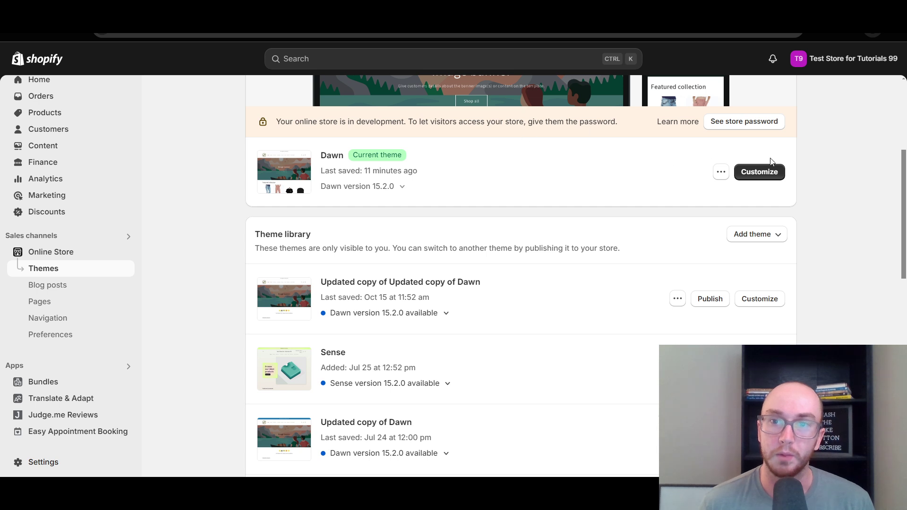
left_click(770, 175)
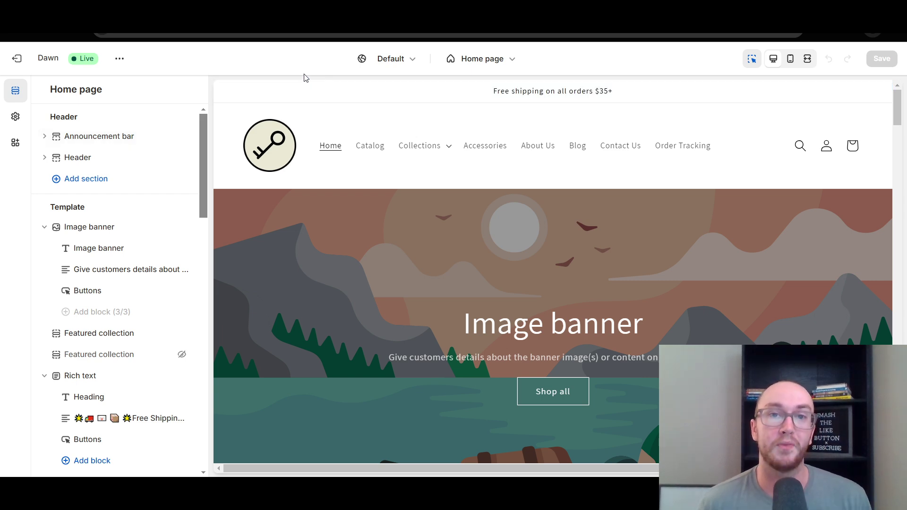
left_click(515, 66)
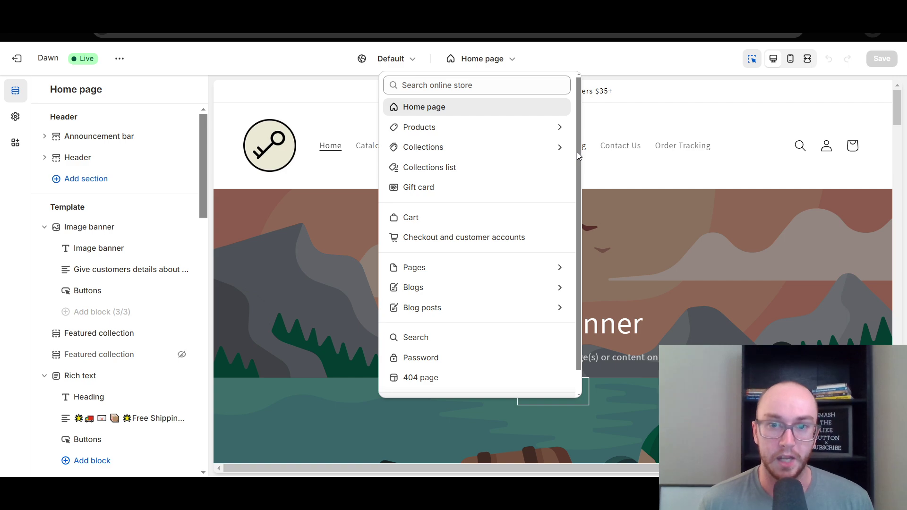
left_click_drag(577, 152, 577, 165)
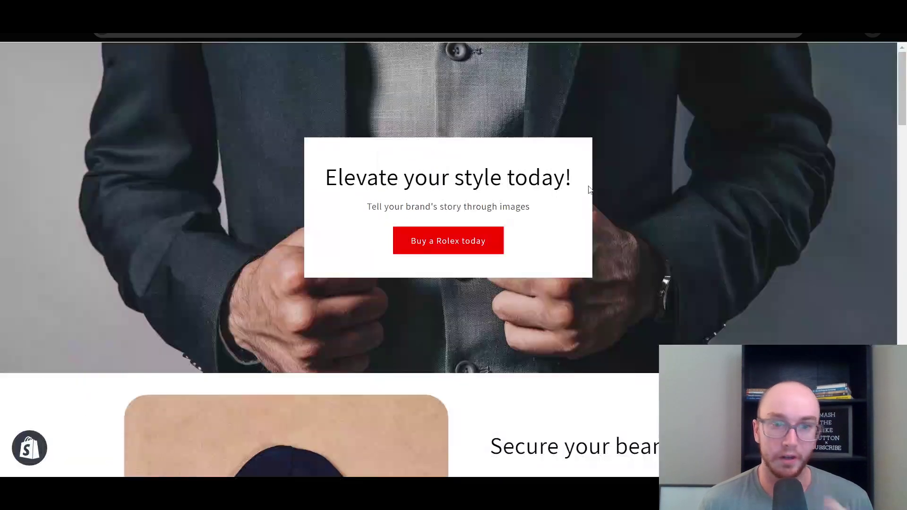
scroll(904, 137, "down", 5)
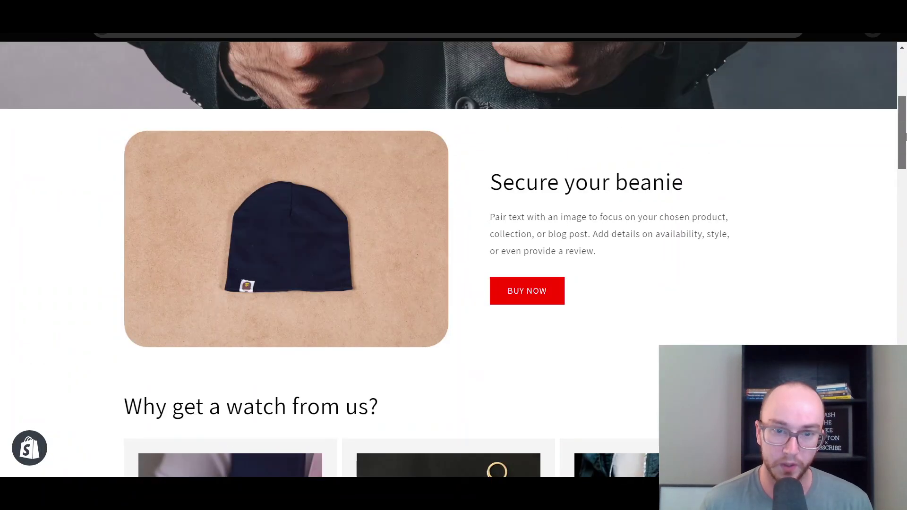
scroll(814, 157, "up", 5)
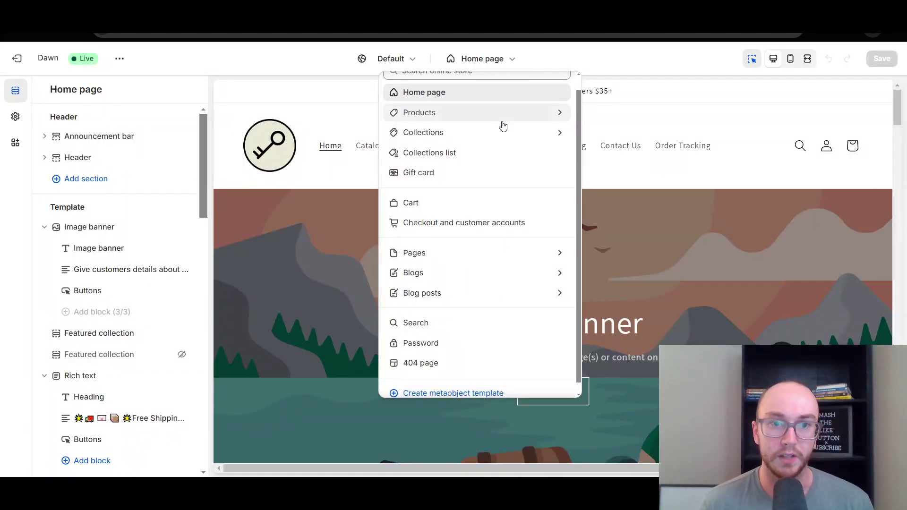
left_click(491, 63)
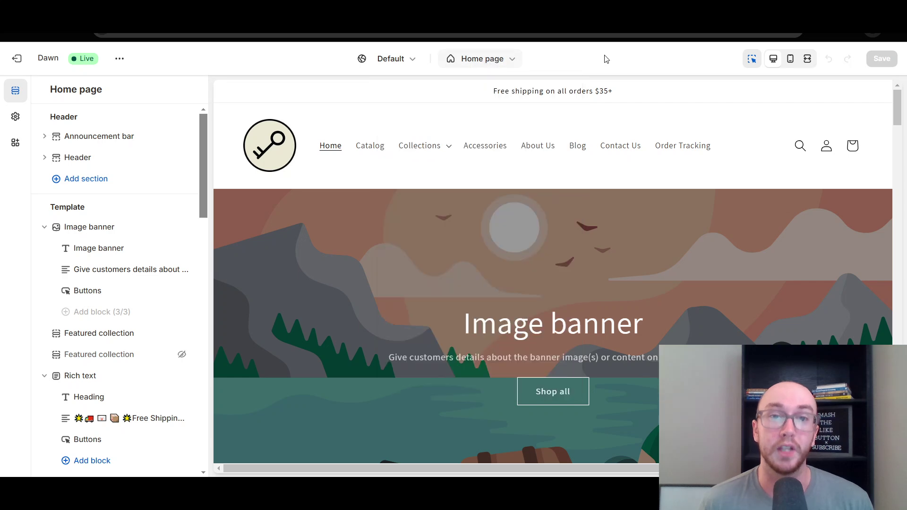
Step: Switch the theme editor to the landing-page template and open its Custom Liquid section
left_click(497, 63)
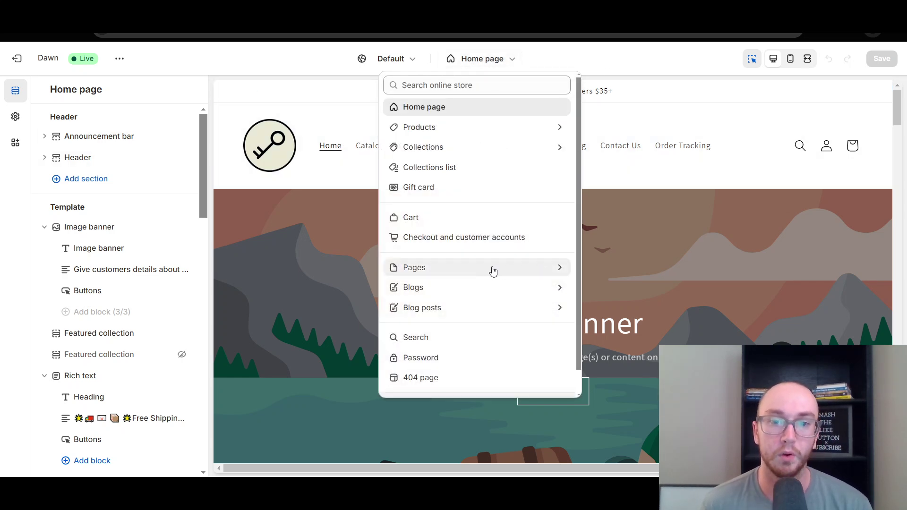
left_click(449, 269)
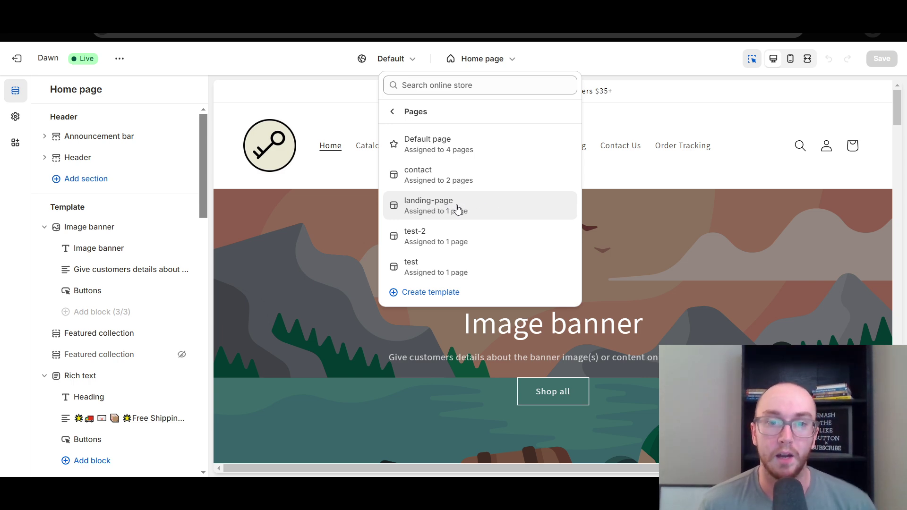
left_click(490, 213)
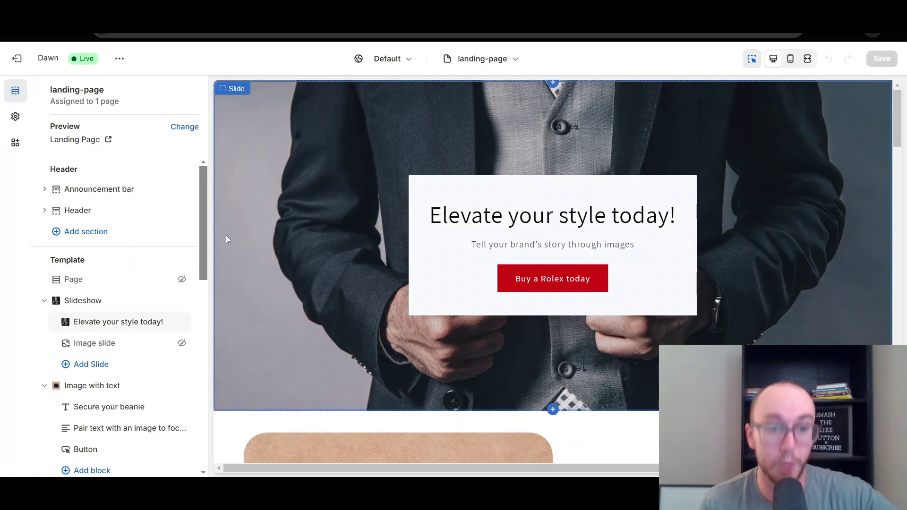
left_click_drag(203, 229, 206, 434)
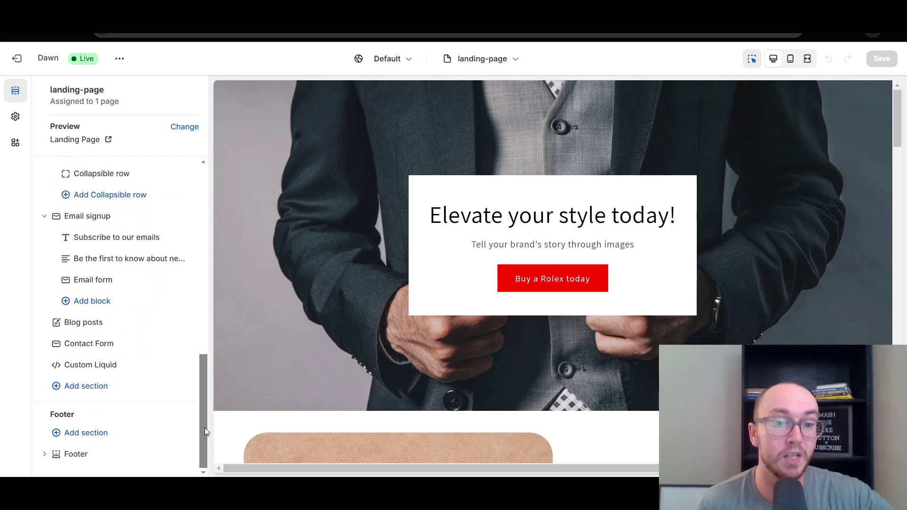
left_click(147, 367)
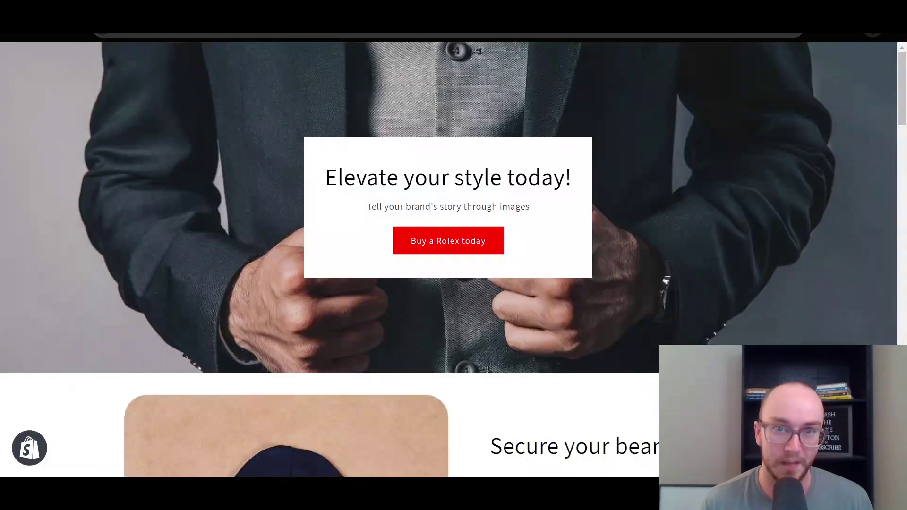
Step: Check the top of the published landing page for a header or announcement bar
scroll(472, 212, "down", 15)
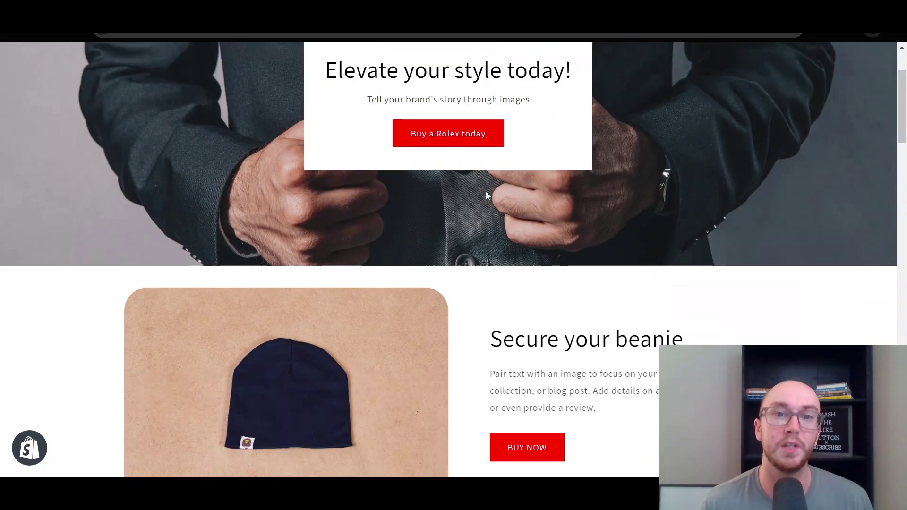
scroll(457, 252, "up", 15)
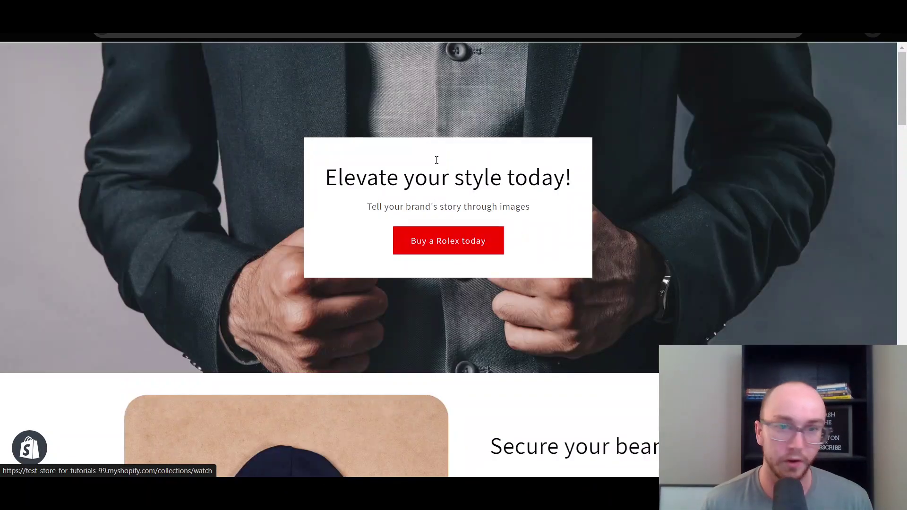
scroll(446, 75, "down", 1)
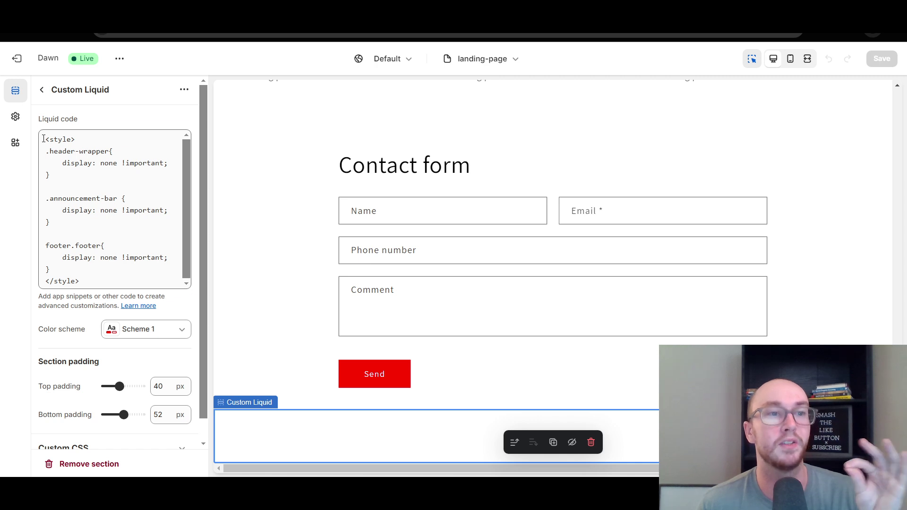
Step: Examine the Custom Liquid style code covering the header wrapper, announcement bar and footer
left_click_drag(43, 138, 98, 281)
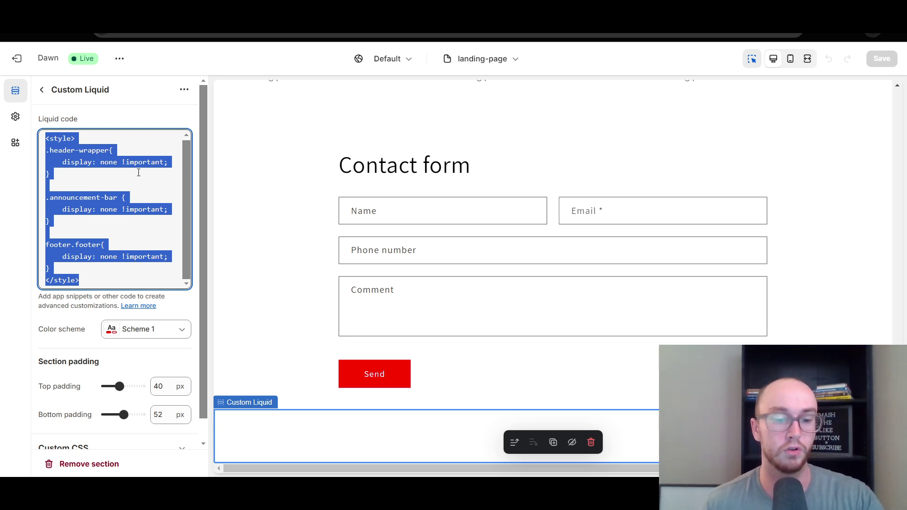
left_click(174, 221)
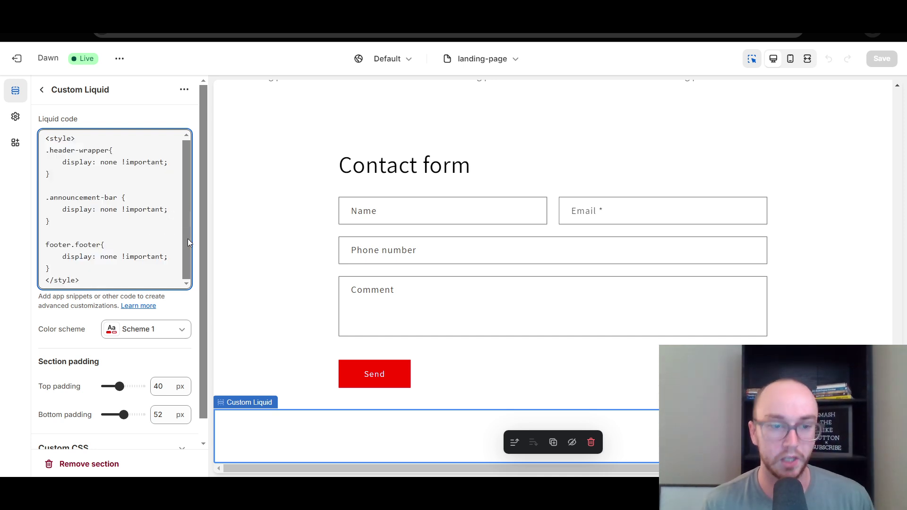
left_click_drag(188, 251, 186, 199)
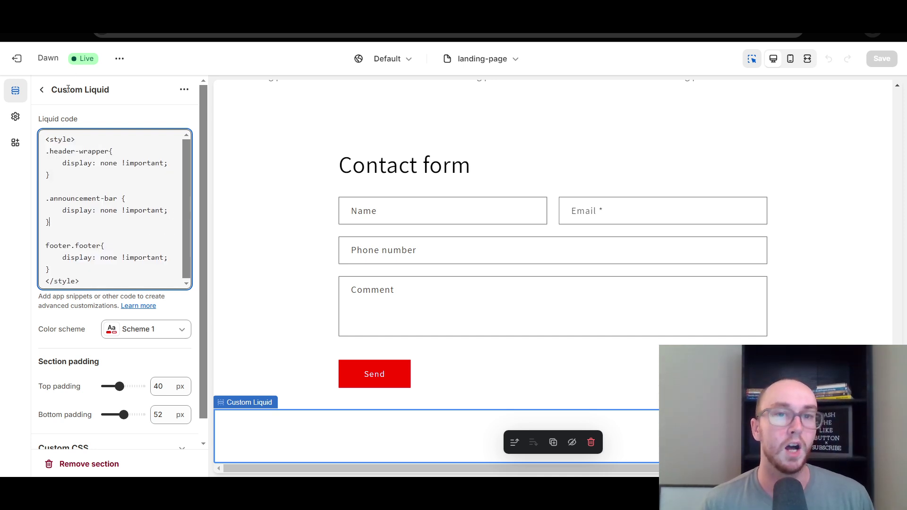
left_click(79, 275)
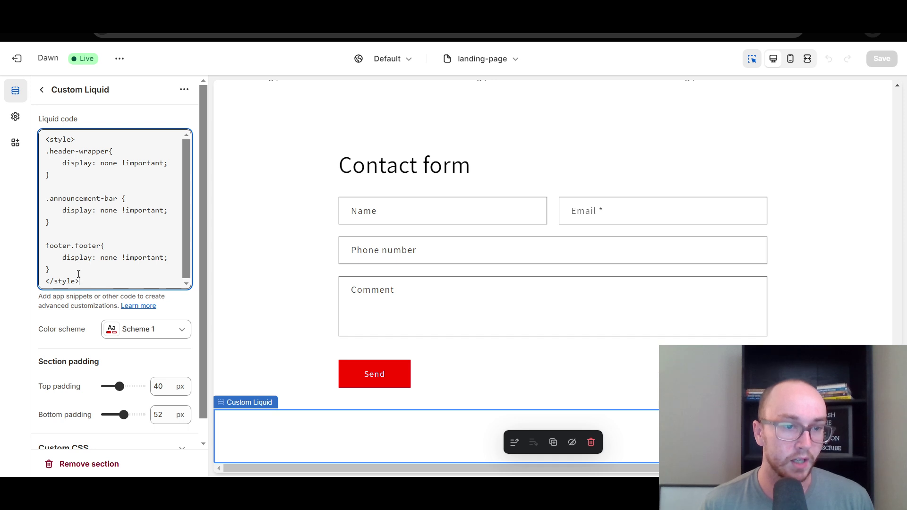
left_click_drag(79, 275, 51, 144)
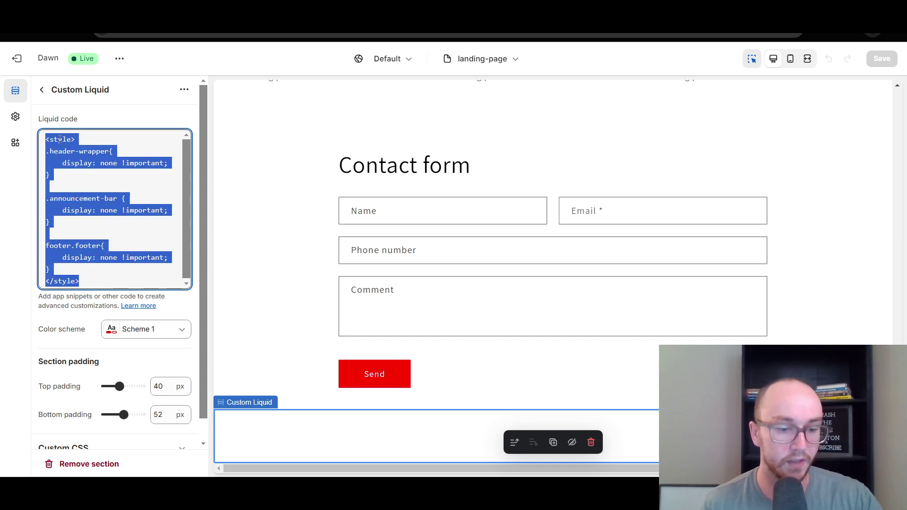
left_click(91, 116)
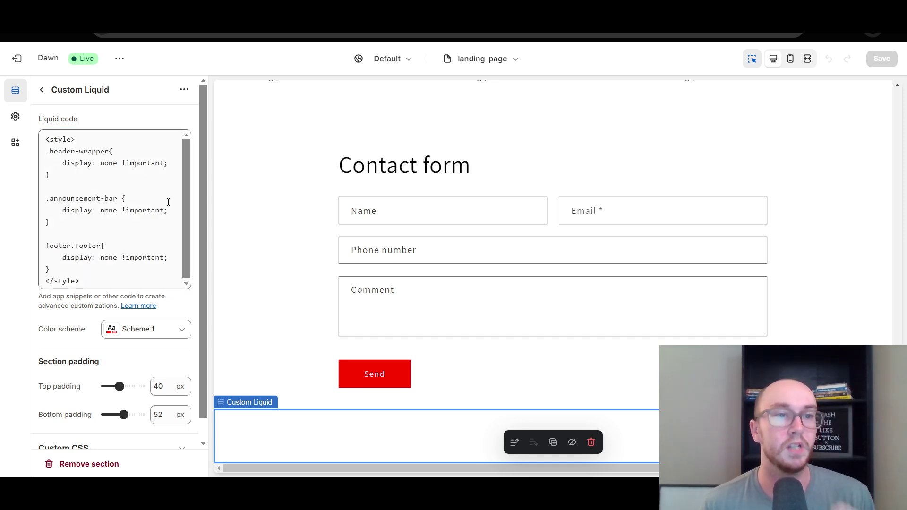
left_click(185, 208)
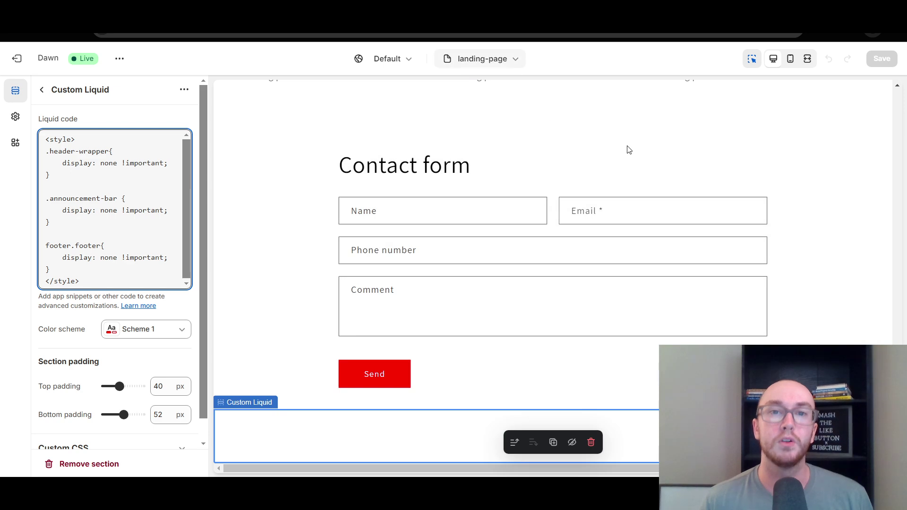
Step: Create a new page template named "landing page tutorial" based on the Default page
scroll(552, 272, "up", 1)
scroll(553, 272, "up", 10)
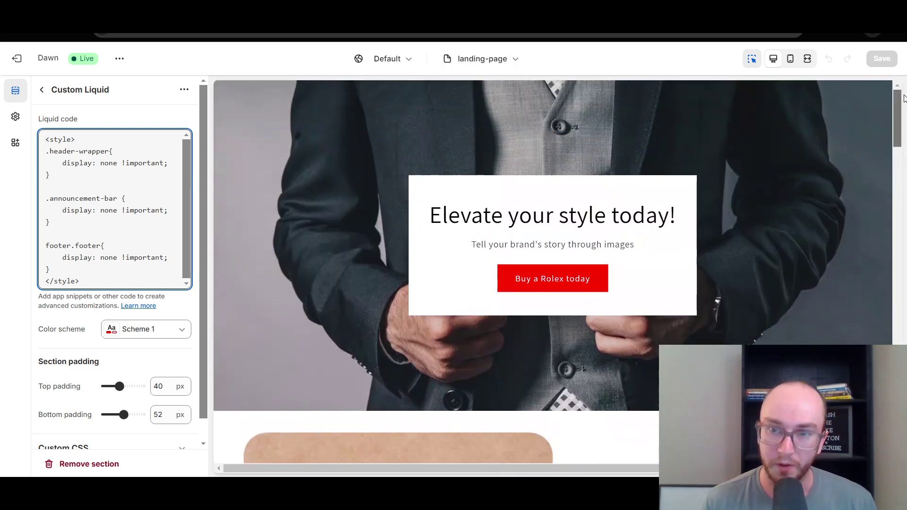
left_click(519, 58)
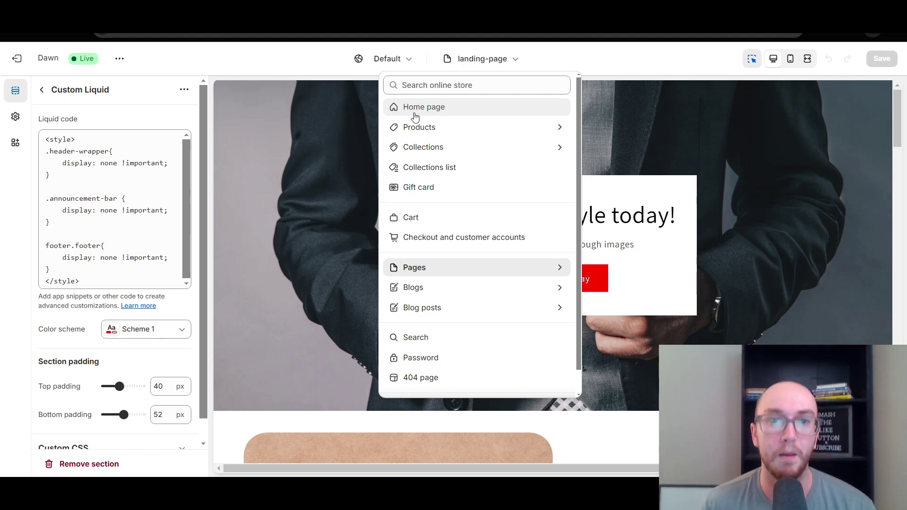
left_click(419, 268)
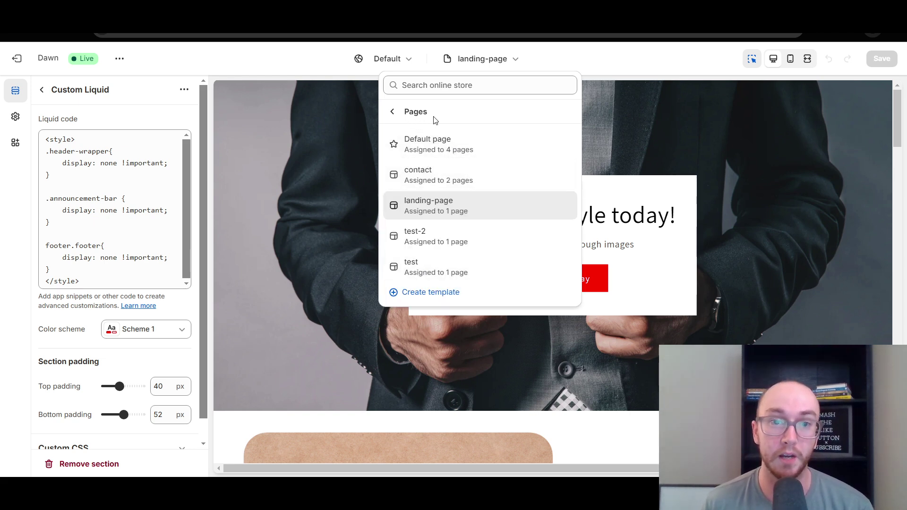
left_click(410, 299)
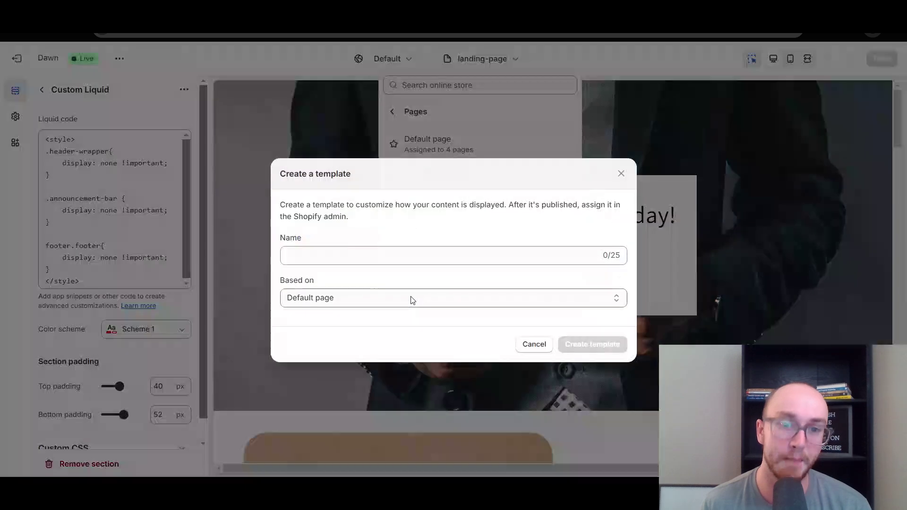
left_click(367, 258)
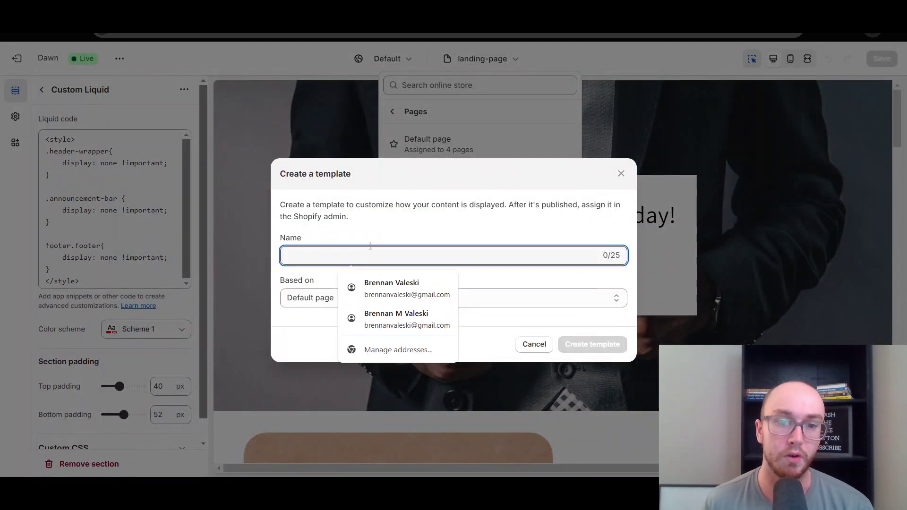
type("landing page ")
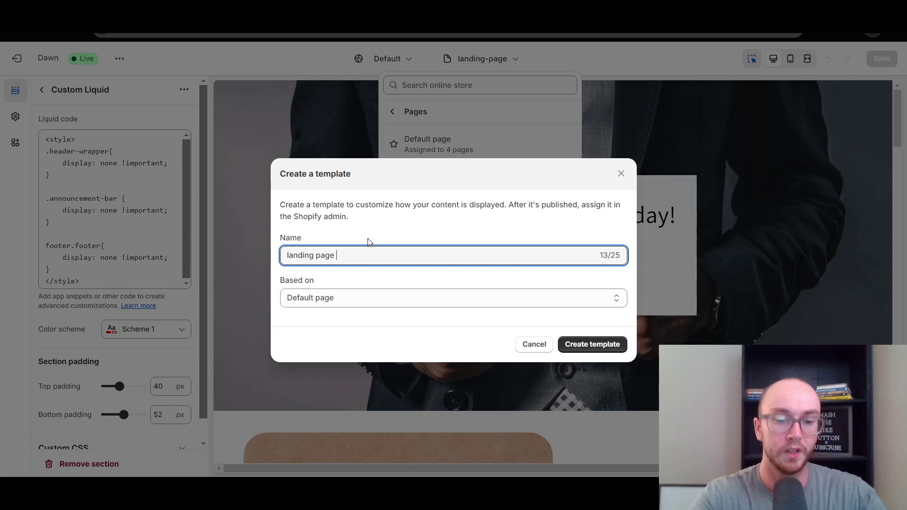
type("tutorial")
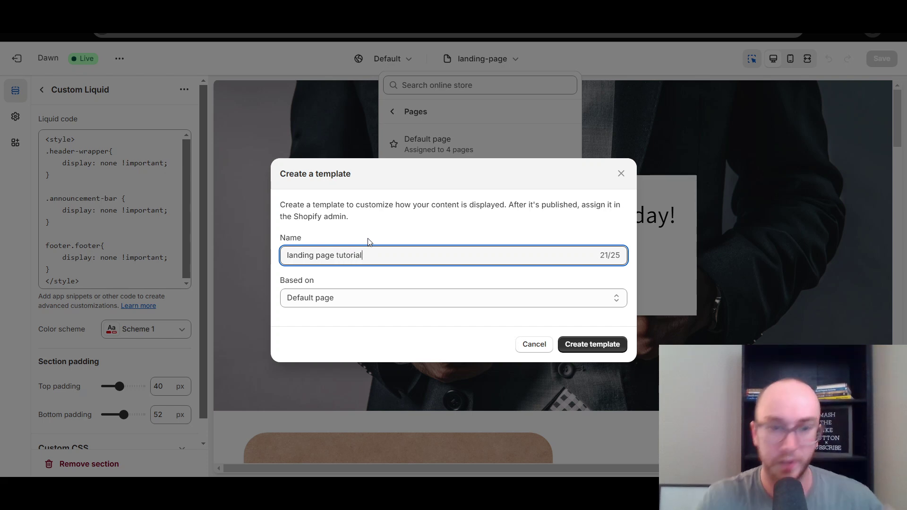
left_click(312, 273)
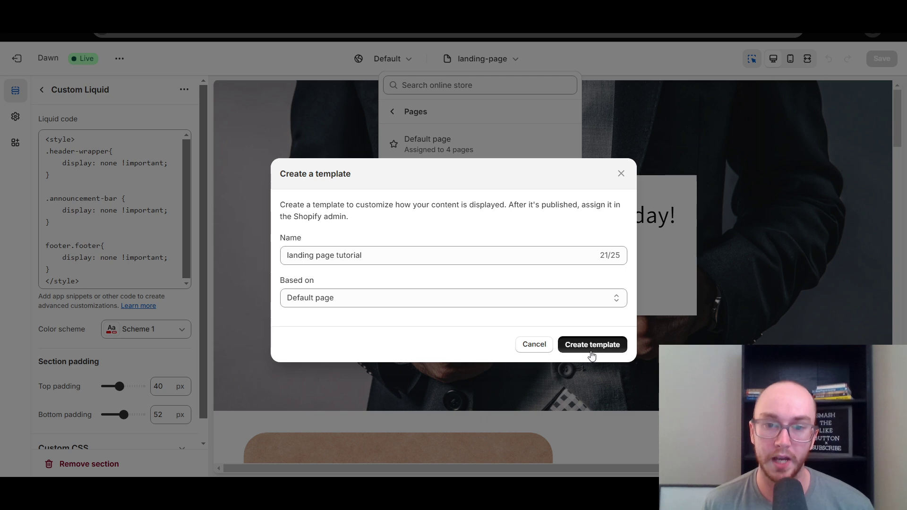
left_click(594, 347)
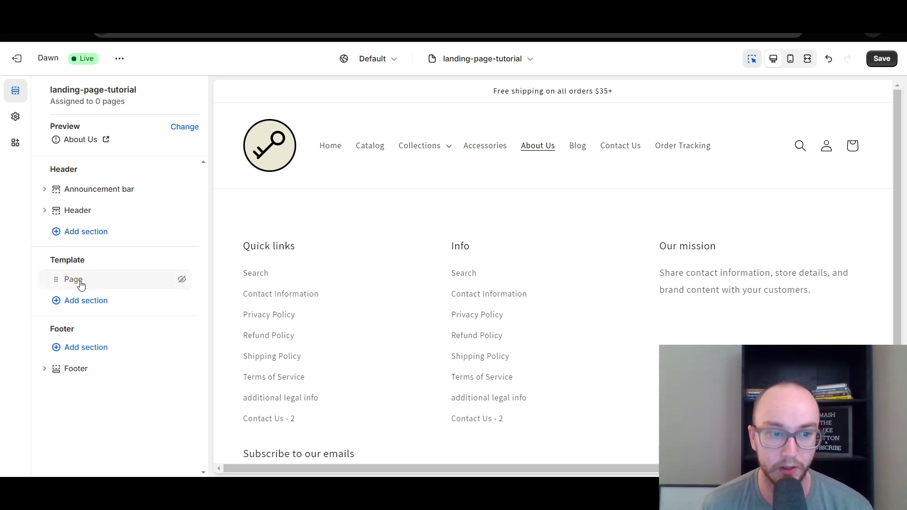
Step: Look over the Page section's settings and the header and footer in the new template's preview
left_click(122, 281)
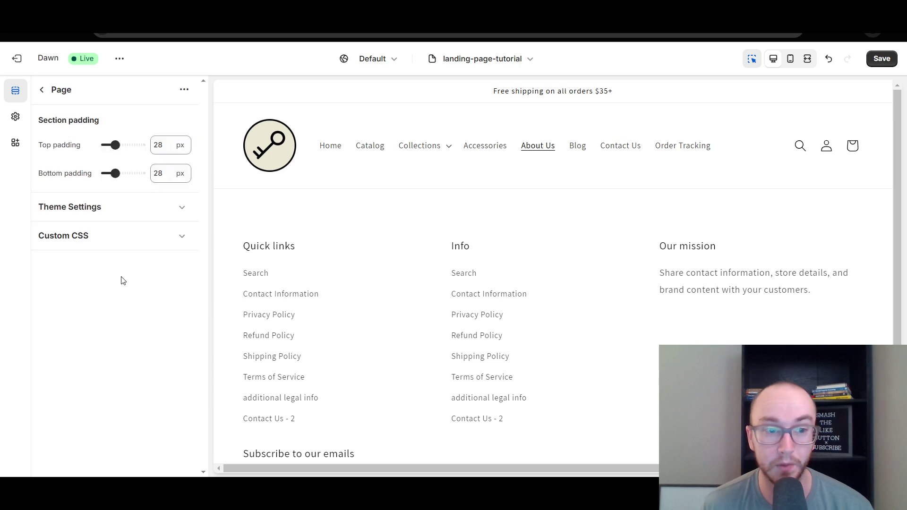
left_click(42, 91)
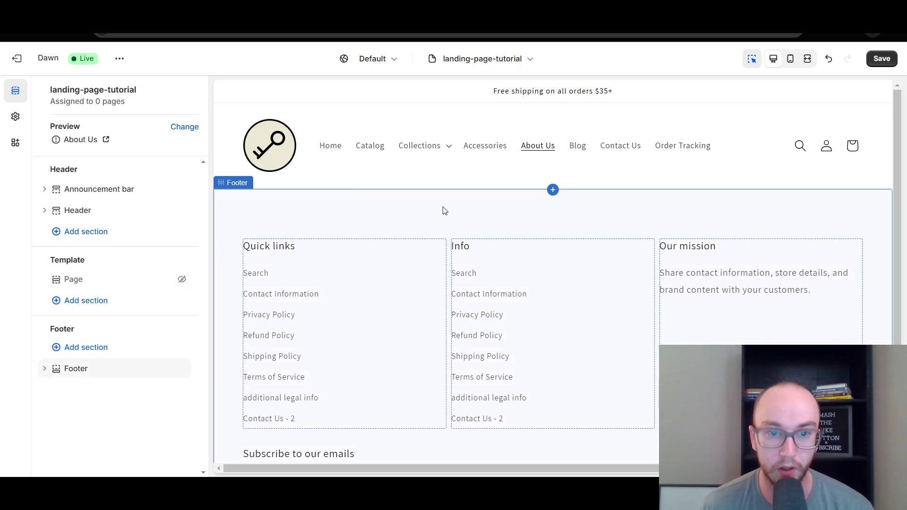
mouse_move(560, 190)
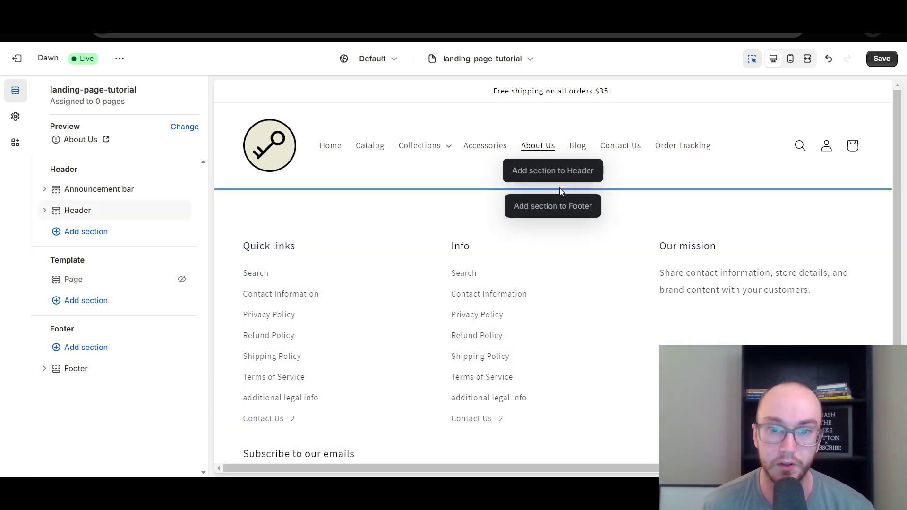
scroll(484, 283, "down", 3)
scroll(502, 253, "up", 3)
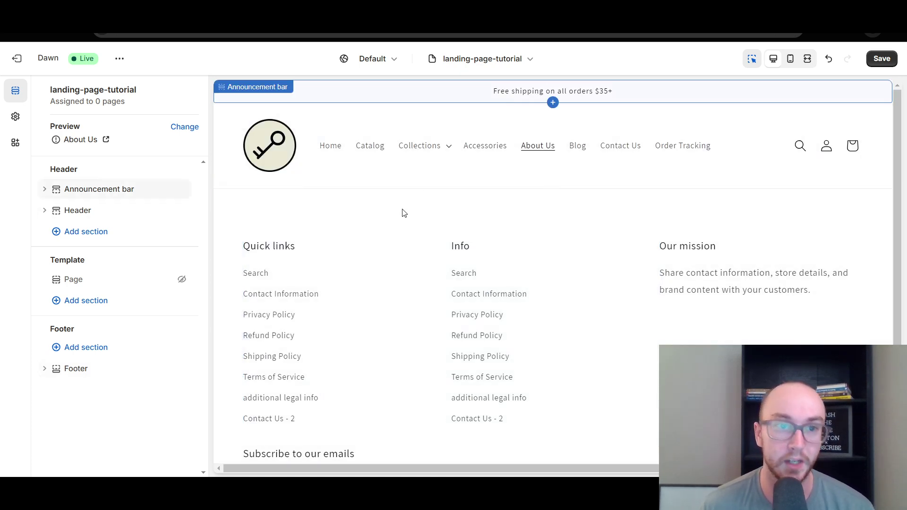
Step: Add a Custom Liquid section to the Template area of landing-page-tutorial
left_click(86, 303)
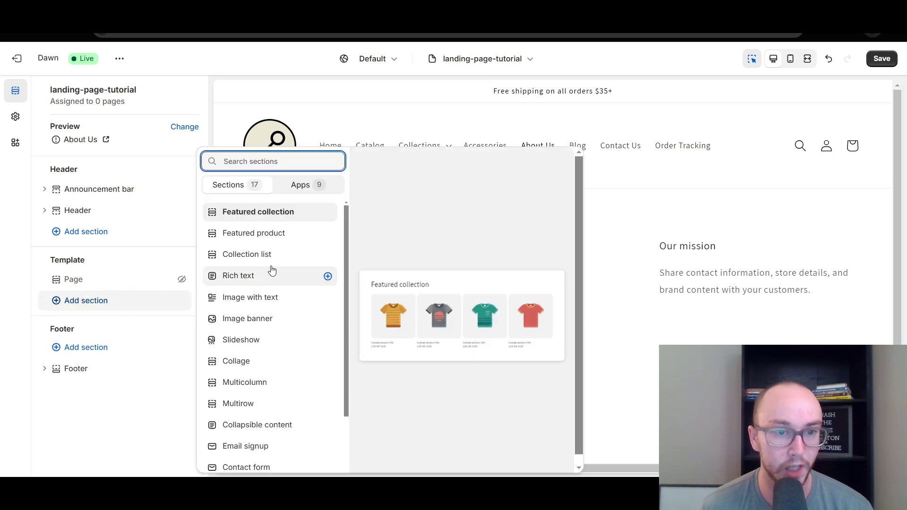
scroll(310, 367, "down", 2)
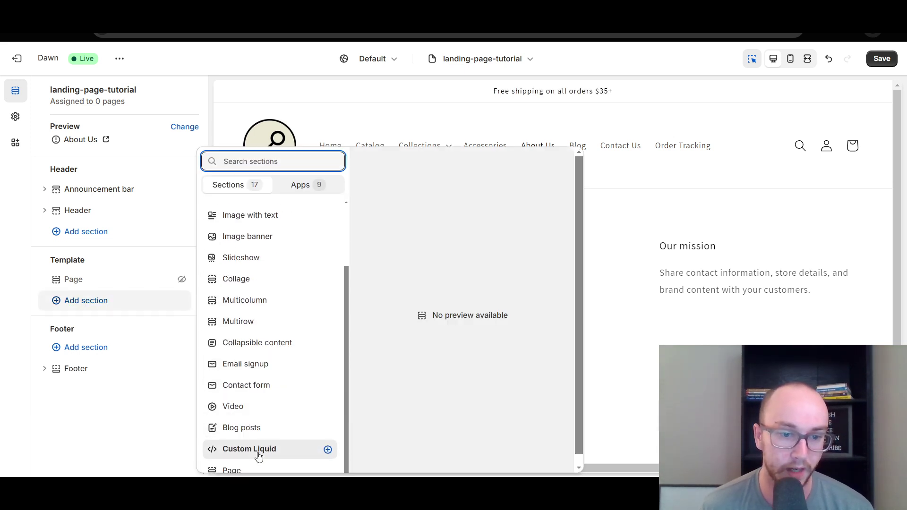
scroll(250, 453, "down", 1)
left_click(251, 440)
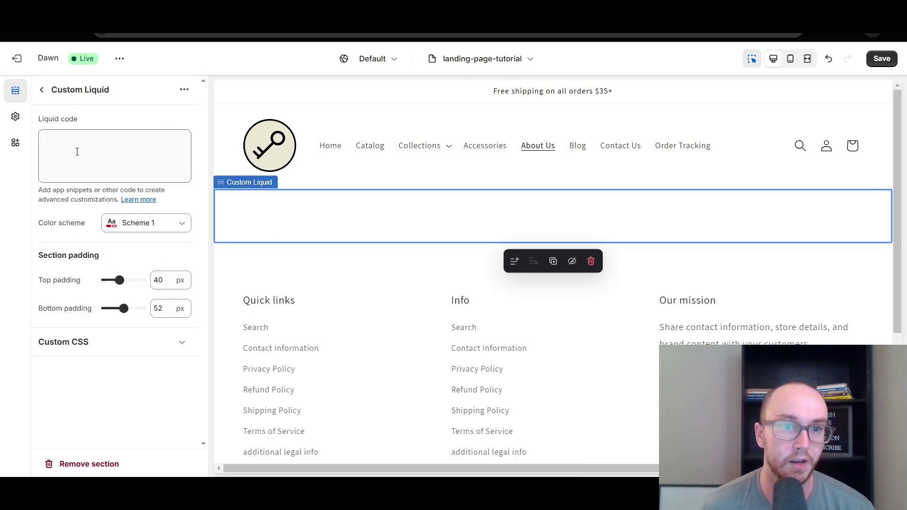
Step: Enter style code setting .header-wrapper, .announcement-bar and footer.footer to "display: none !important;" as the Liquid code, and save the template
left_click(76, 152)
type("<style> .header-wrapper{     display: none !important; }  .announcement-bar {     display: none !important; }  footer.footer{     display: none !important; } </style>")
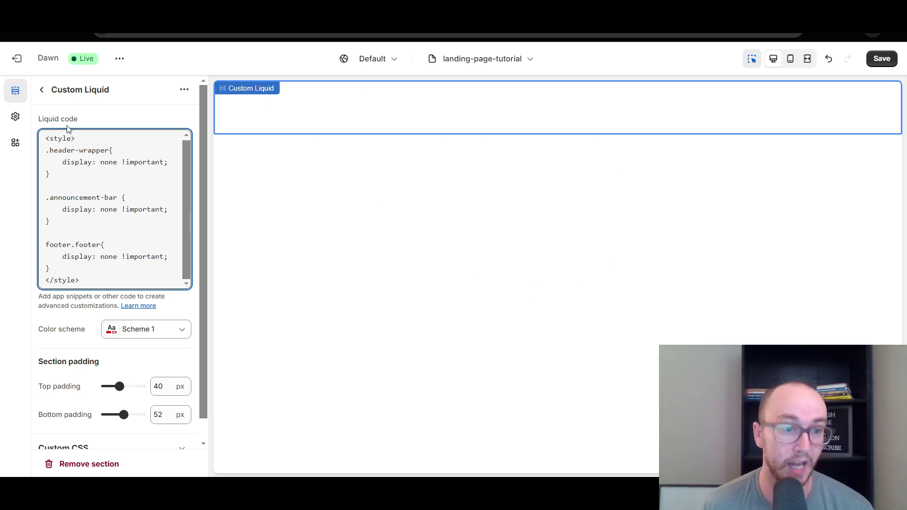
left_click(884, 58)
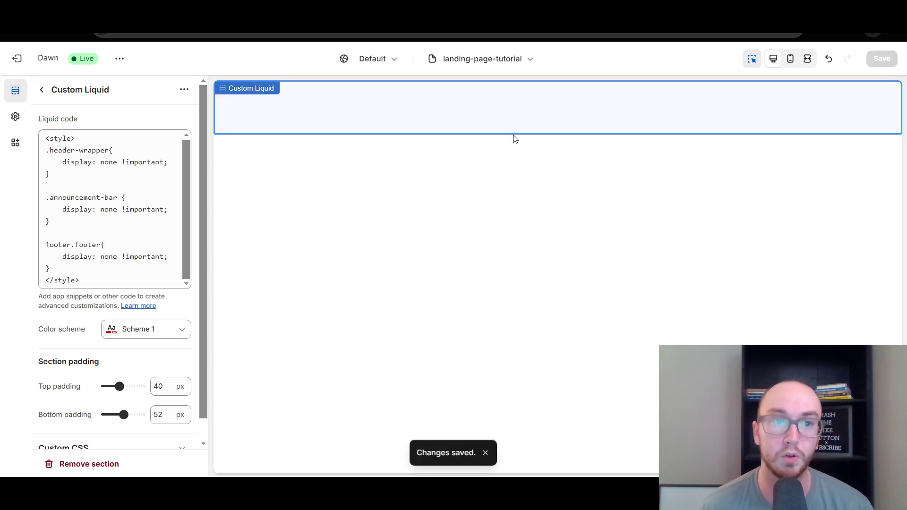
left_click(120, 59)
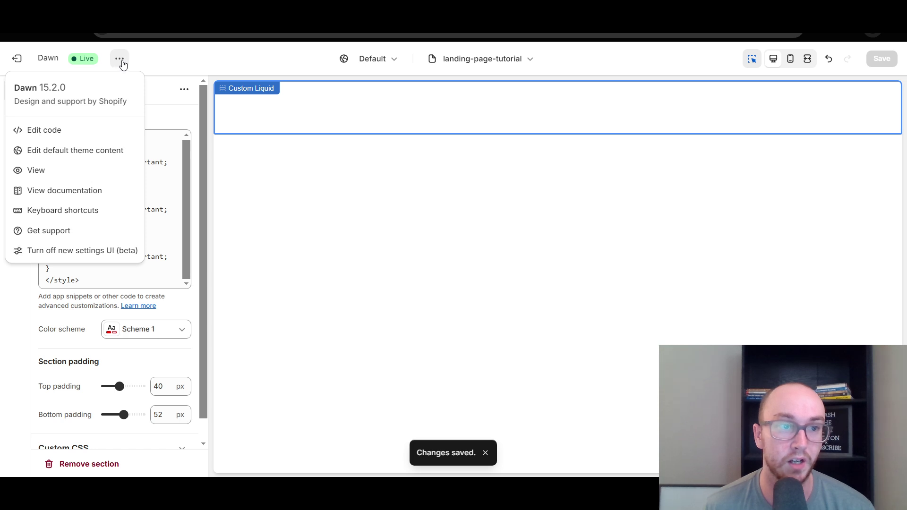
left_click(121, 59)
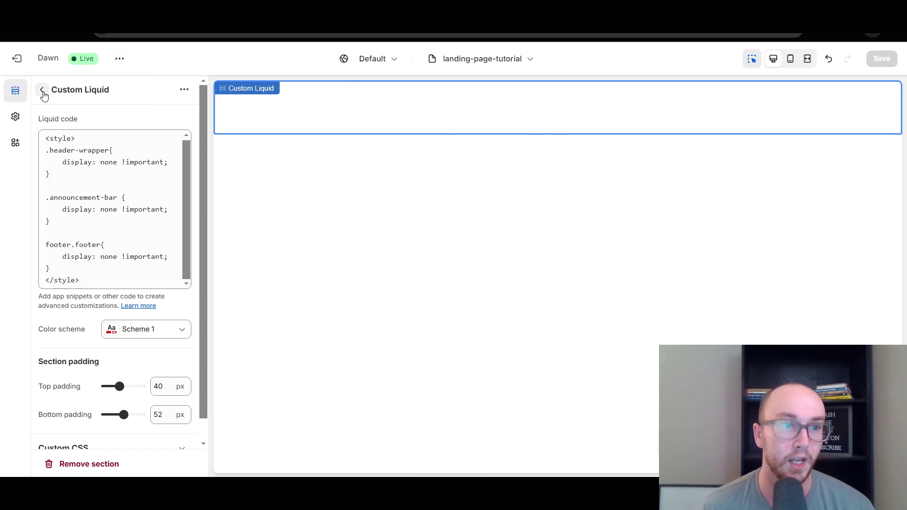
Step: Return to the template's section list and add a Rich text section below Custom Liquid
left_click(43, 91)
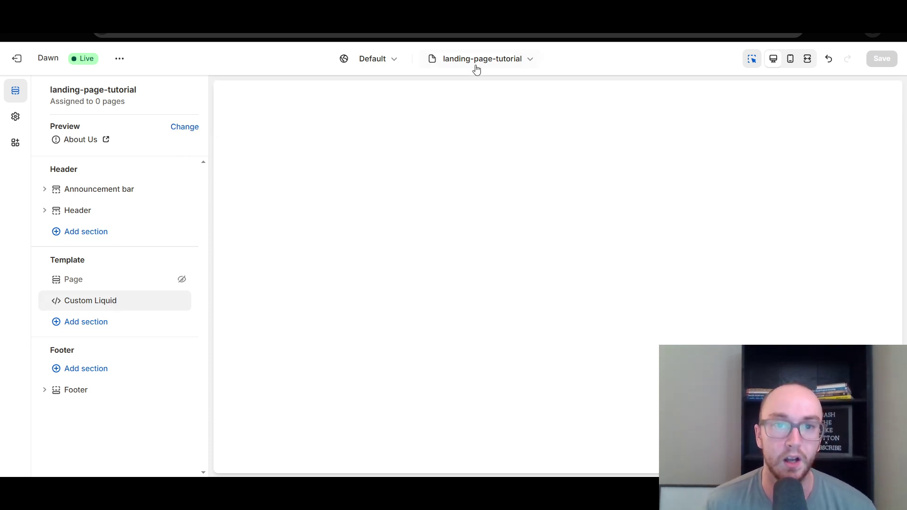
left_click(511, 64)
left_click(552, 57)
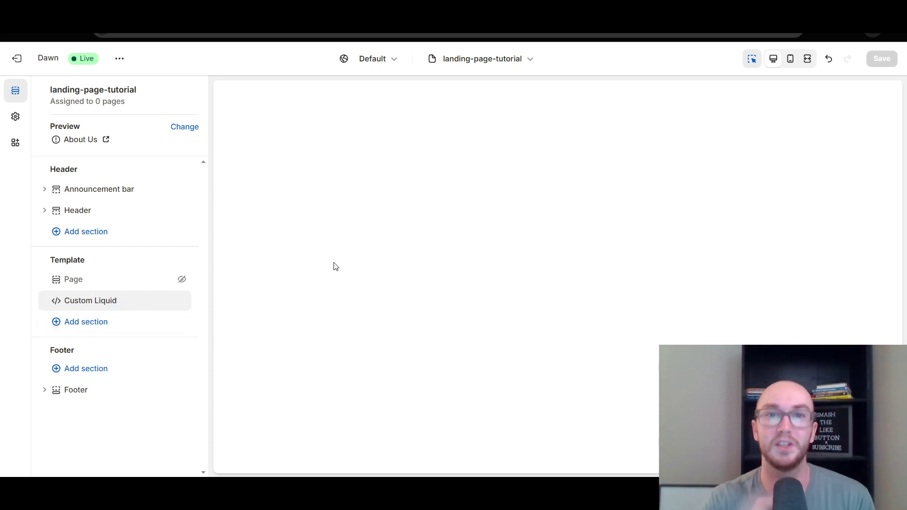
left_click(94, 329)
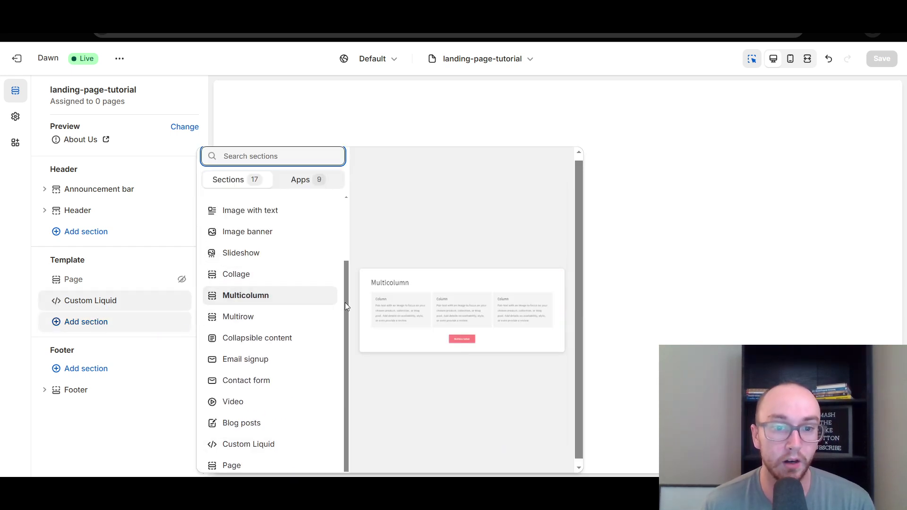
left_click_drag(345, 305, 346, 247)
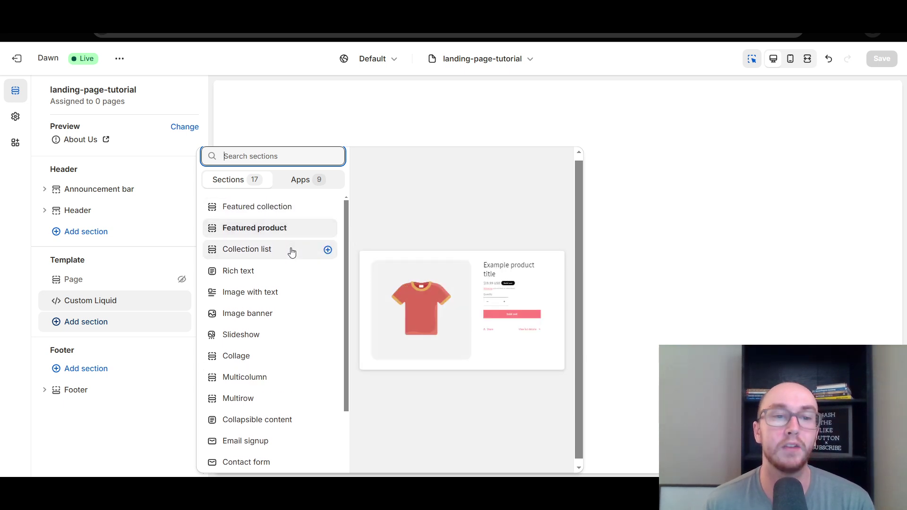
left_click(281, 274)
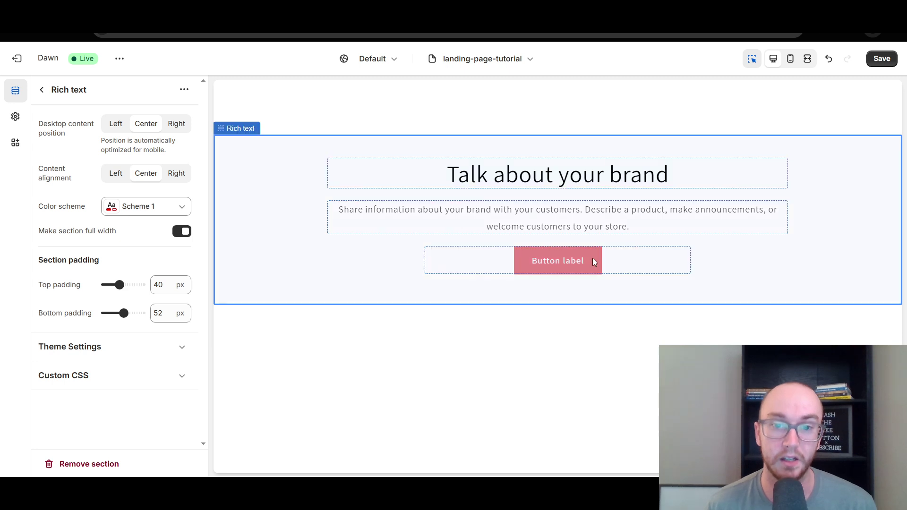
Step: Link the Rich text section's first button to the Rolex blog post "Can a Rolex Get Wet"
left_click(624, 261)
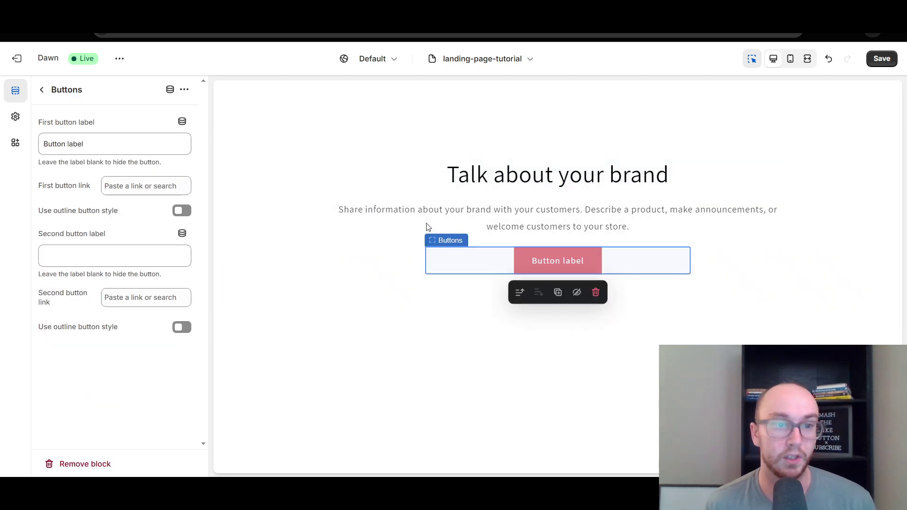
left_click(156, 187)
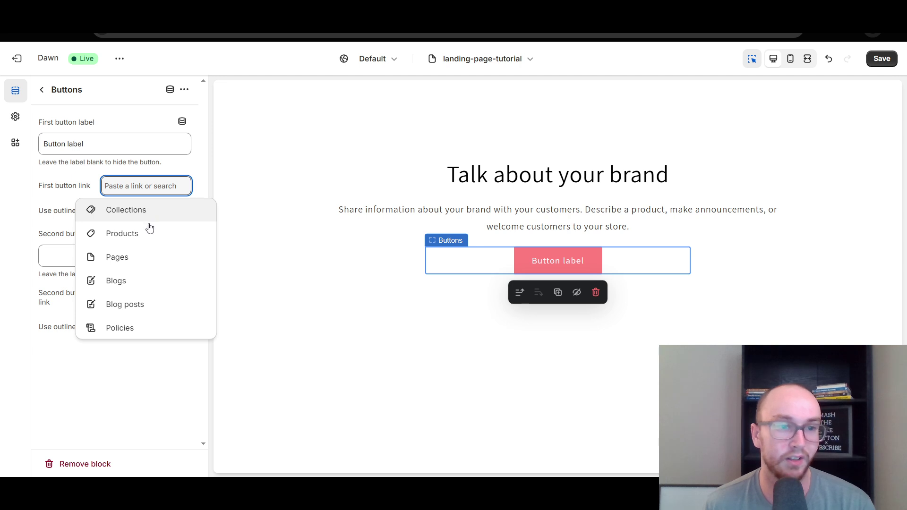
left_click(136, 292)
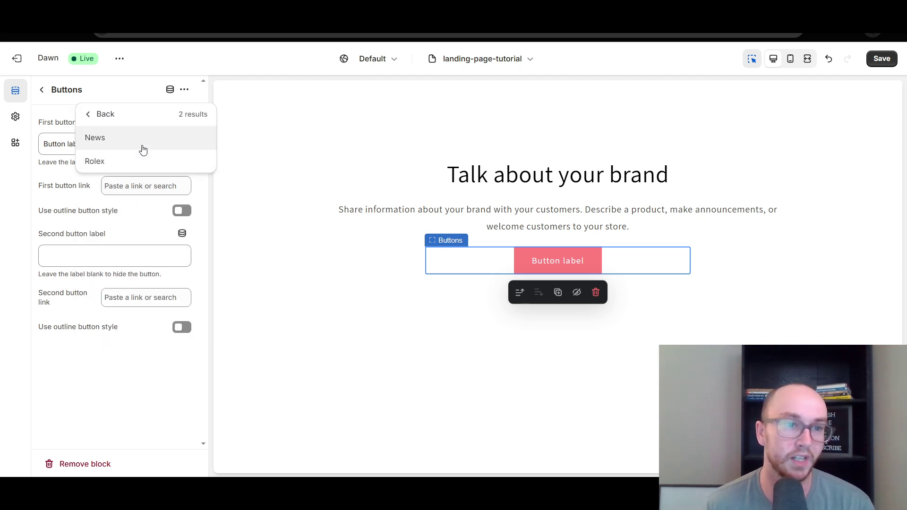
left_click(91, 114)
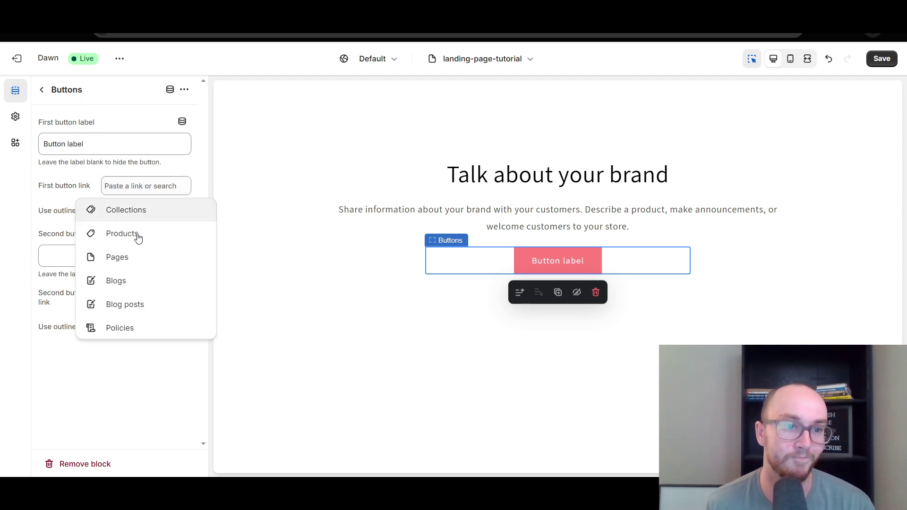
left_click(133, 306)
left_click(138, 160)
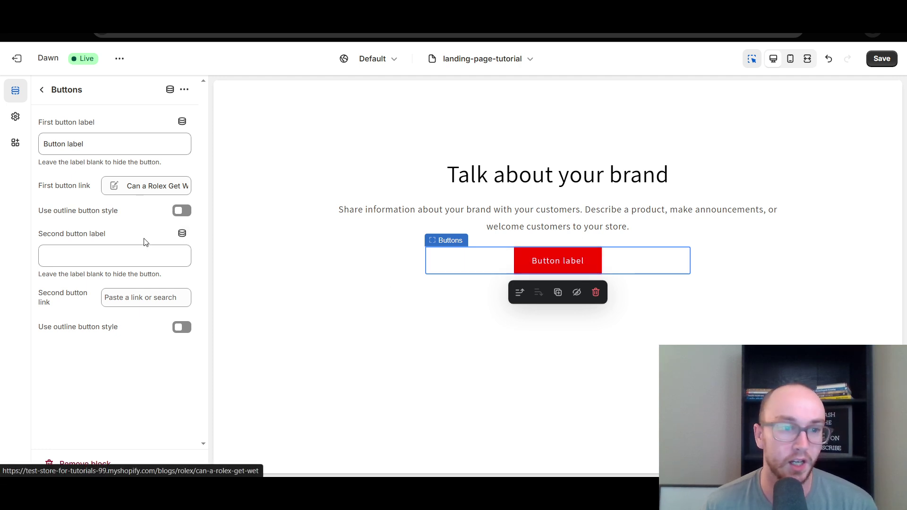
Step: Set the first button's label to "click here to read the blog" and save the template
left_click_drag(108, 148, 40, 147)
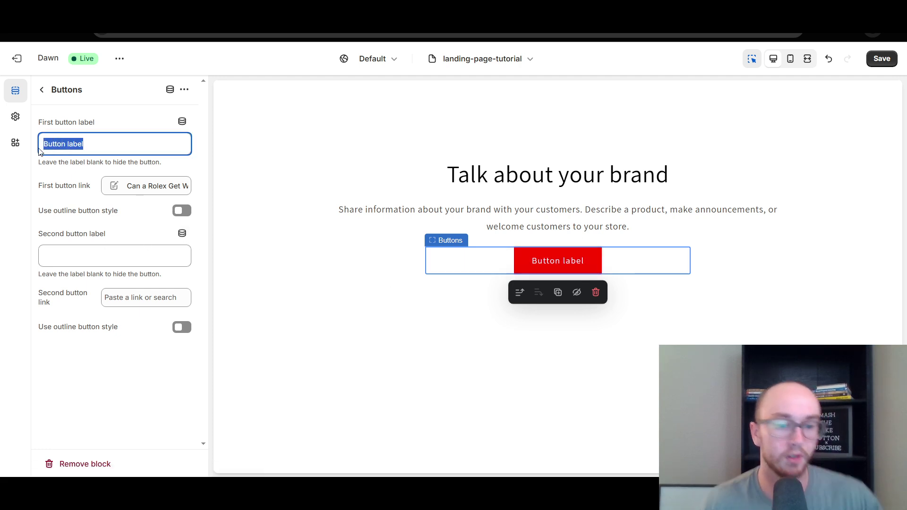
type("click here ")
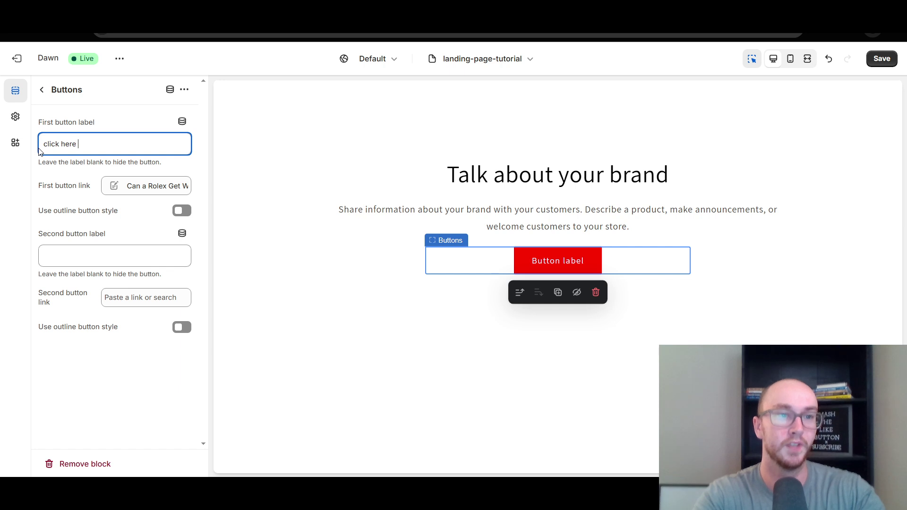
type("to read the blog")
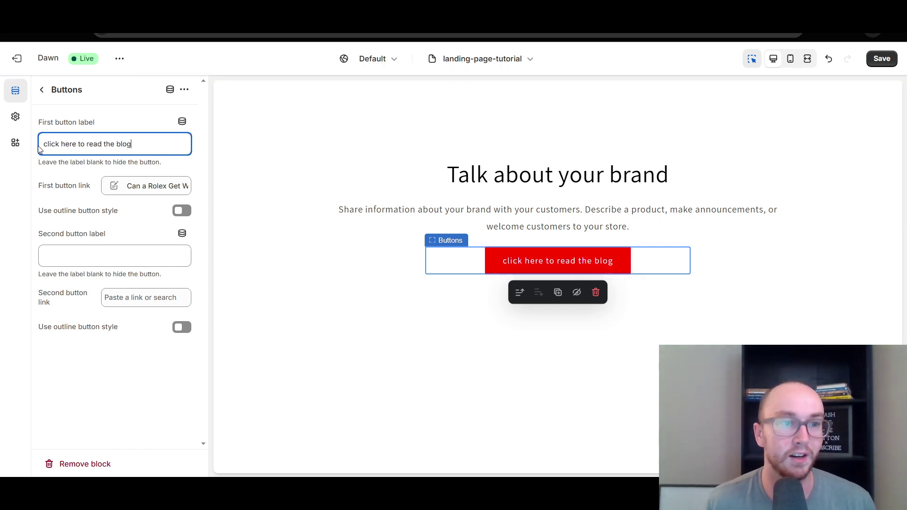
left_click(37, 146)
left_click(559, 273)
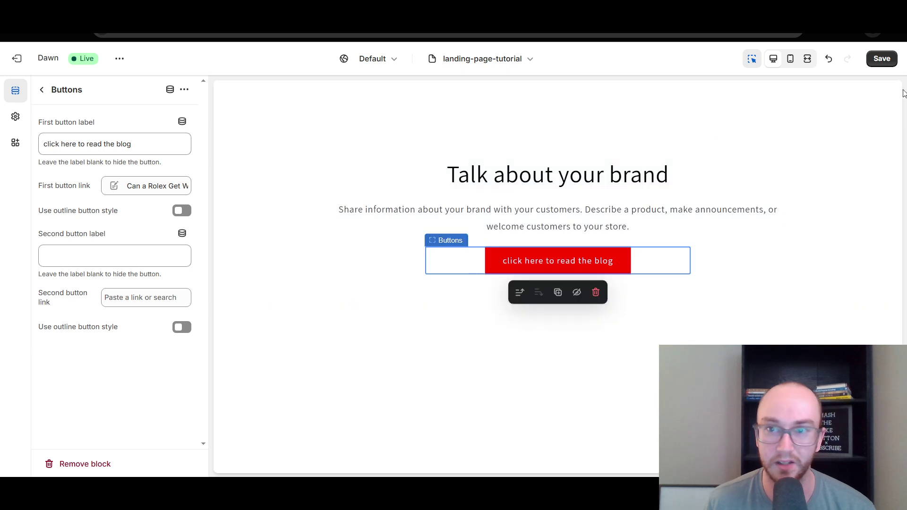
left_click(882, 60)
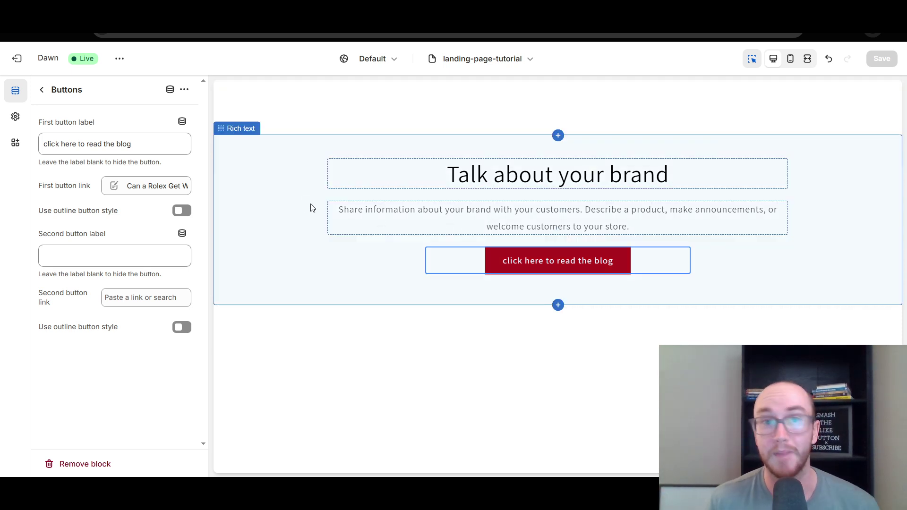
Step: Leave the theme editor and start adding a new page to the online store
left_click(25, 62)
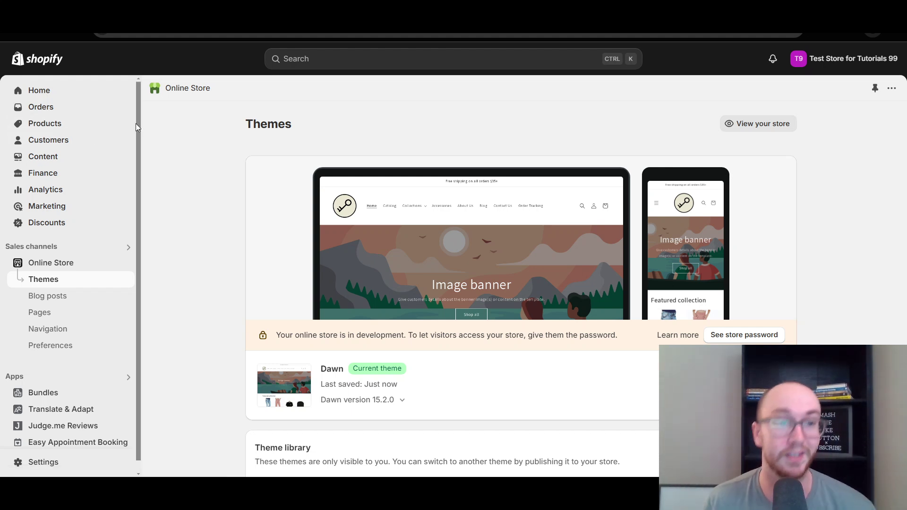
scroll(139, 130, "down", 1)
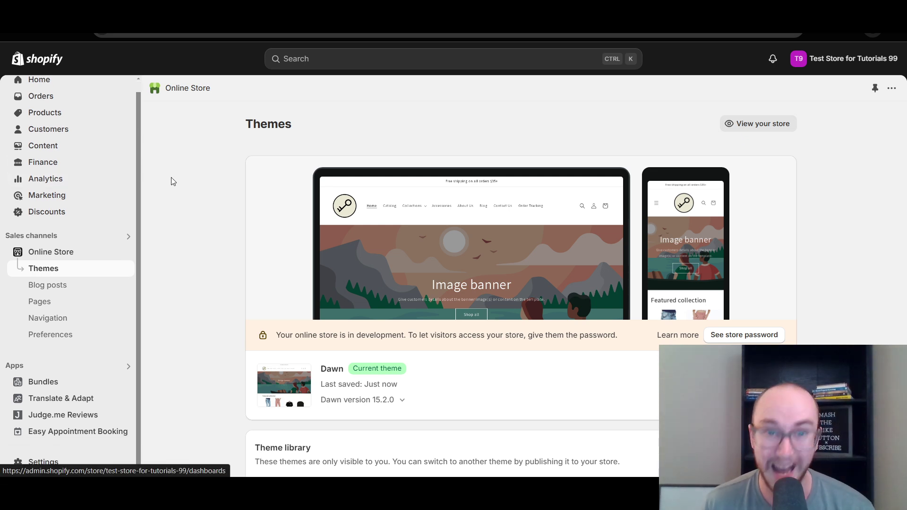
left_click(46, 302)
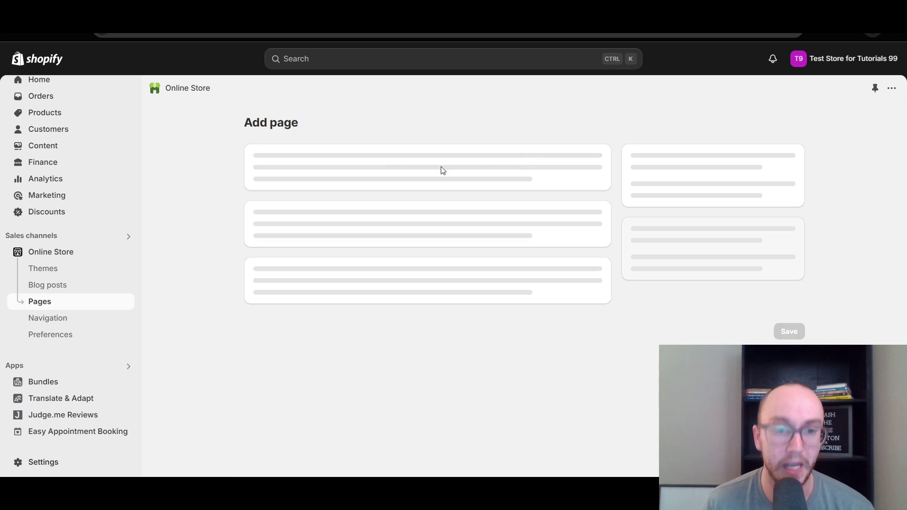
Step: Title the new page "landing page template" and save it
left_click(294, 177)
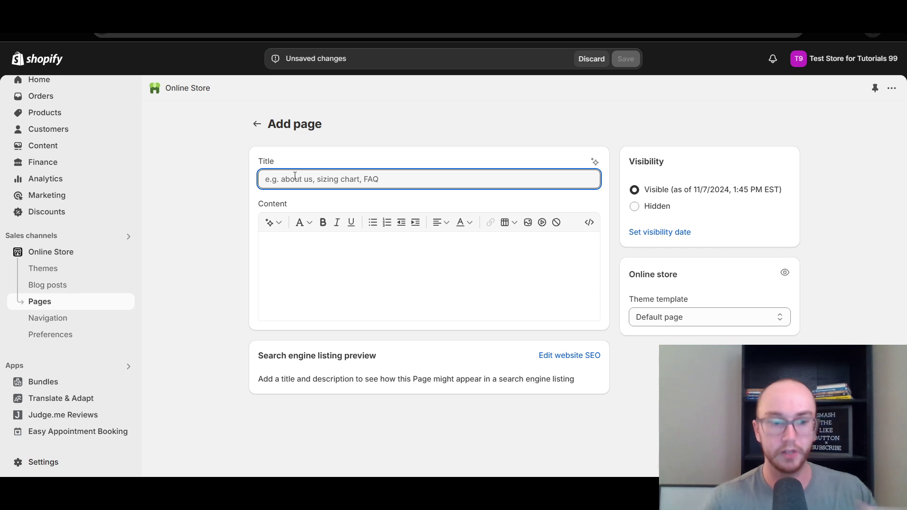
type("landing")
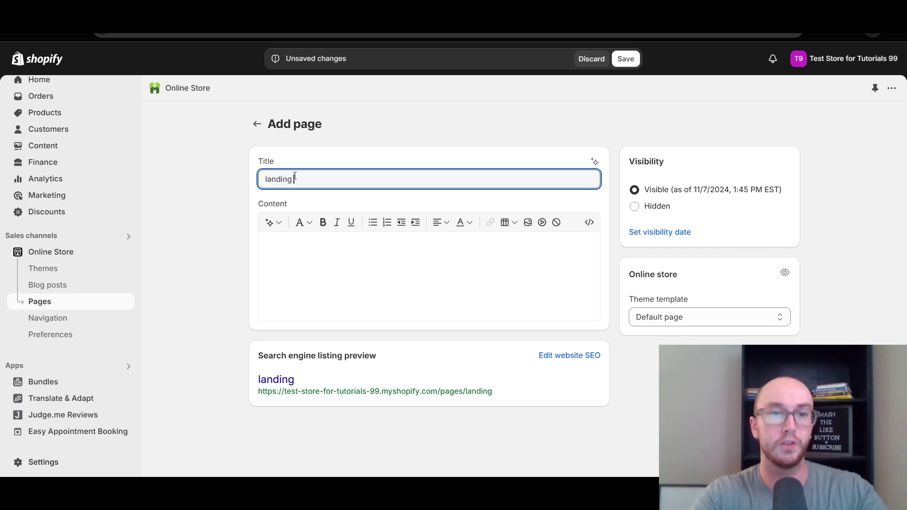
type(" page template")
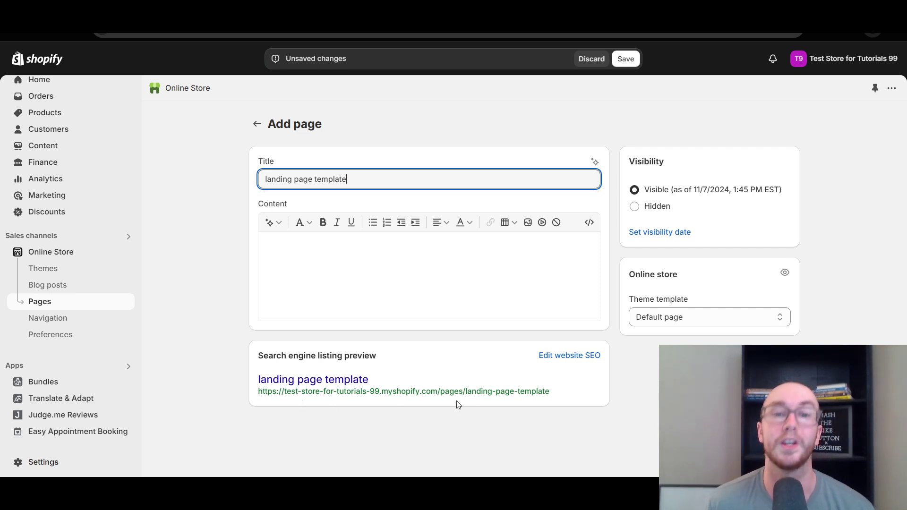
left_click(624, 59)
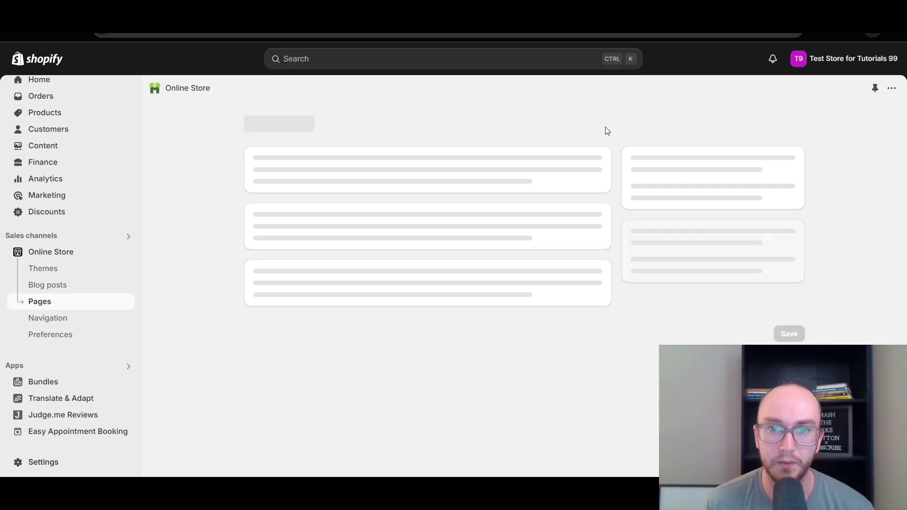
scroll(905, 151, "down", 1)
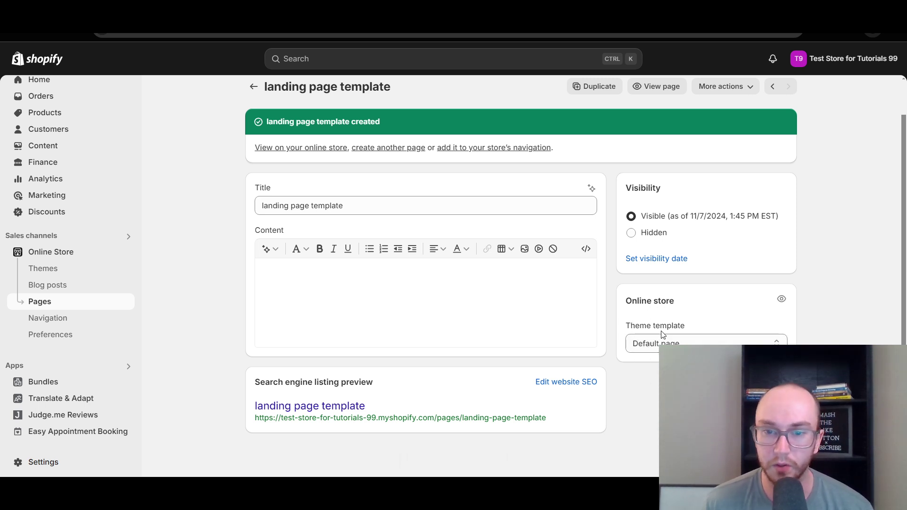
left_click(645, 349)
left_click(593, 333)
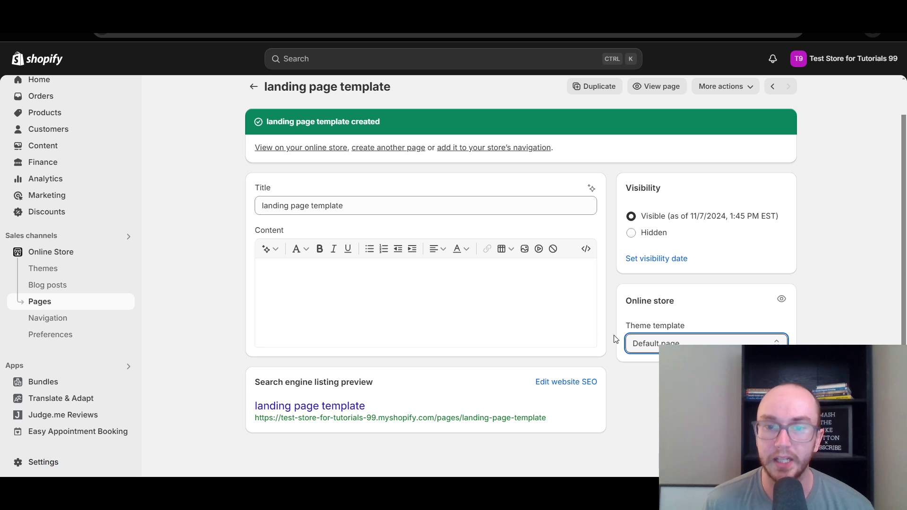
left_click(626, 348)
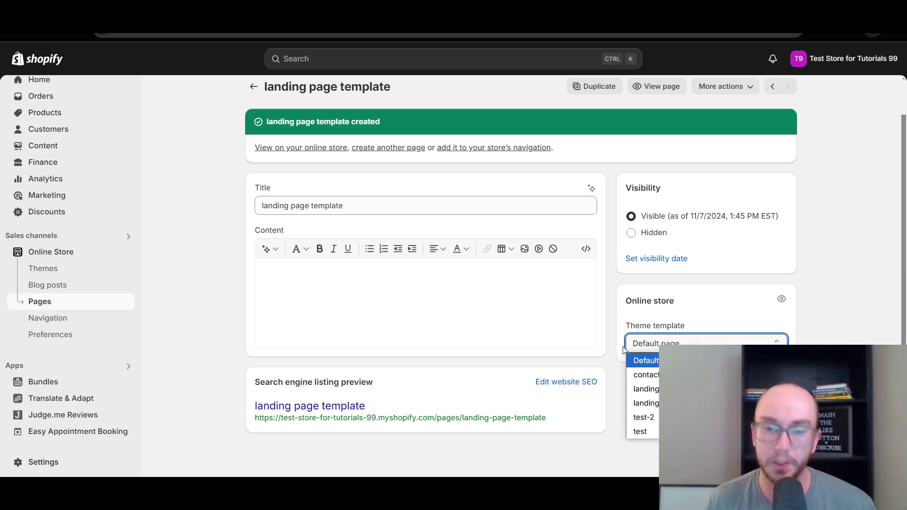
left_click(623, 349)
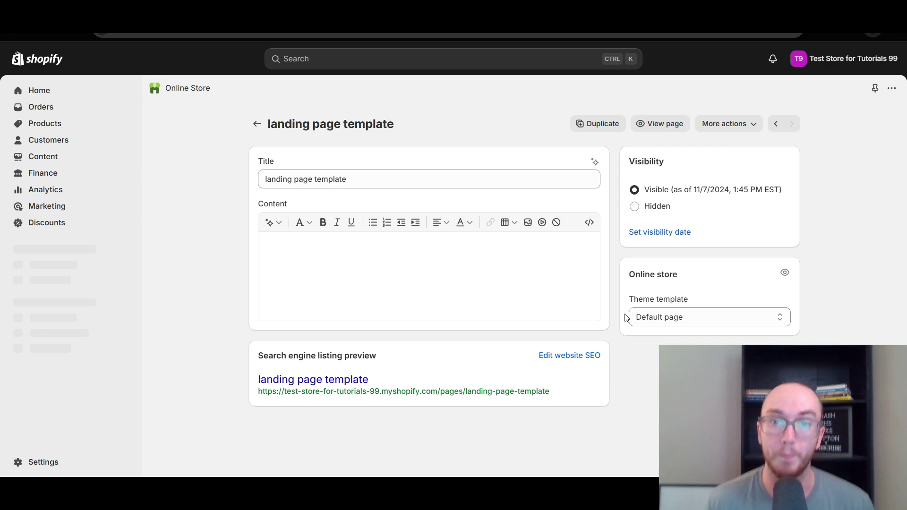
Step: View the live "landing page template" page with the default page template, and close it again
left_click(652, 127)
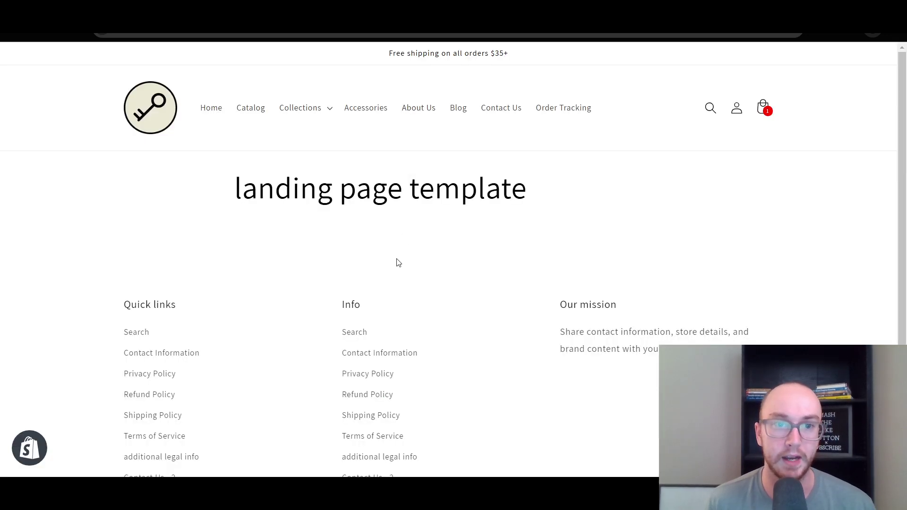
scroll(384, 265, "down", 3)
scroll(387, 267, "up", 3)
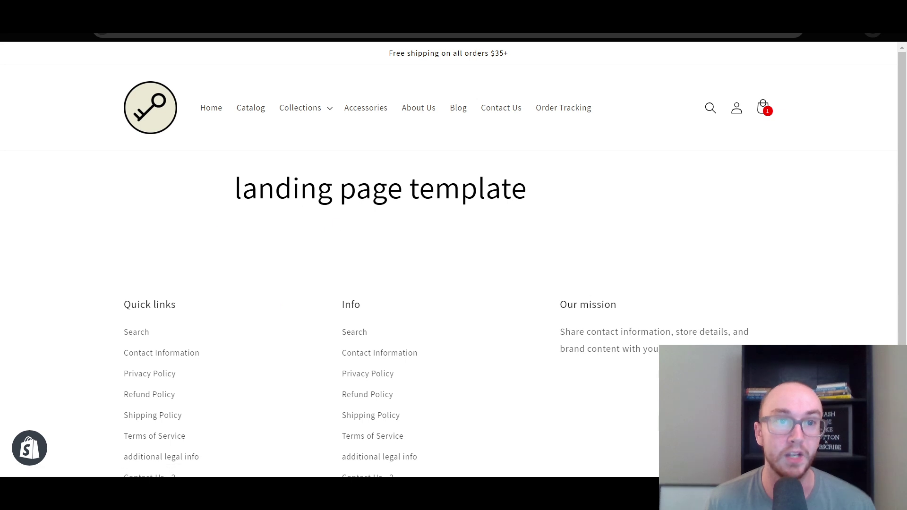
key("ctrl+w")
Step: Assign the landing-page-tutorial theme template to the page and save it
left_click(653, 318)
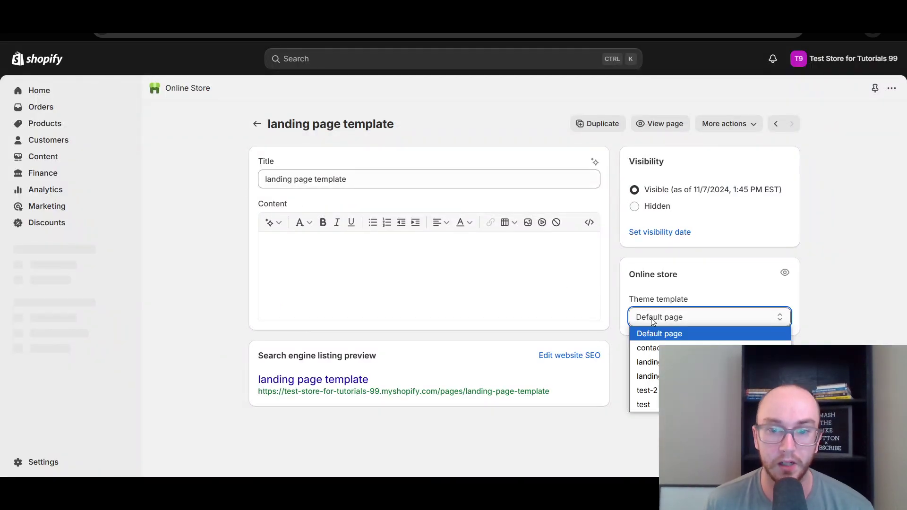
left_click(643, 362)
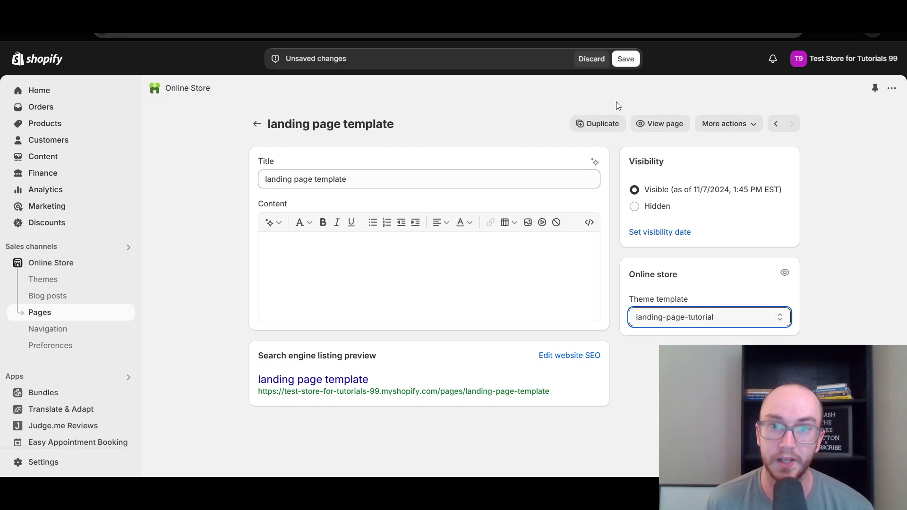
left_click(626, 60)
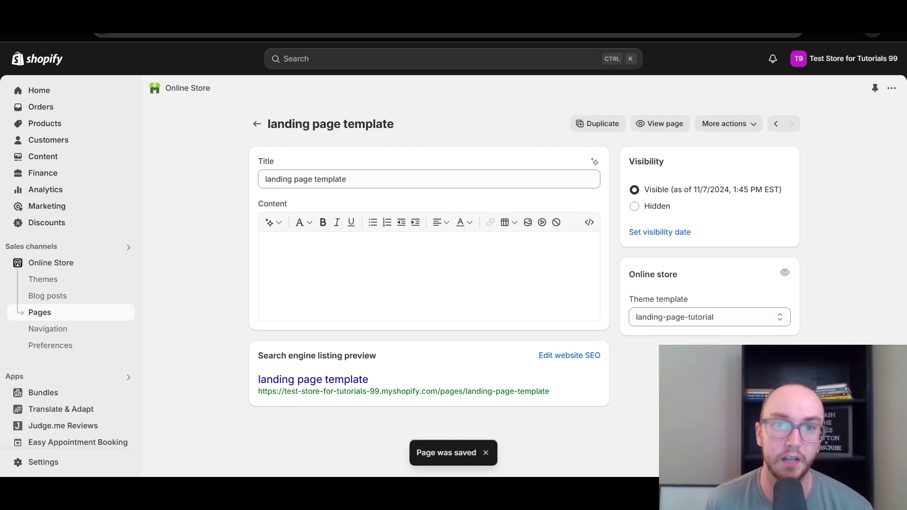
Step: Look at the live page and check which theme template is assigned to it in the page settings
left_click(312, 8)
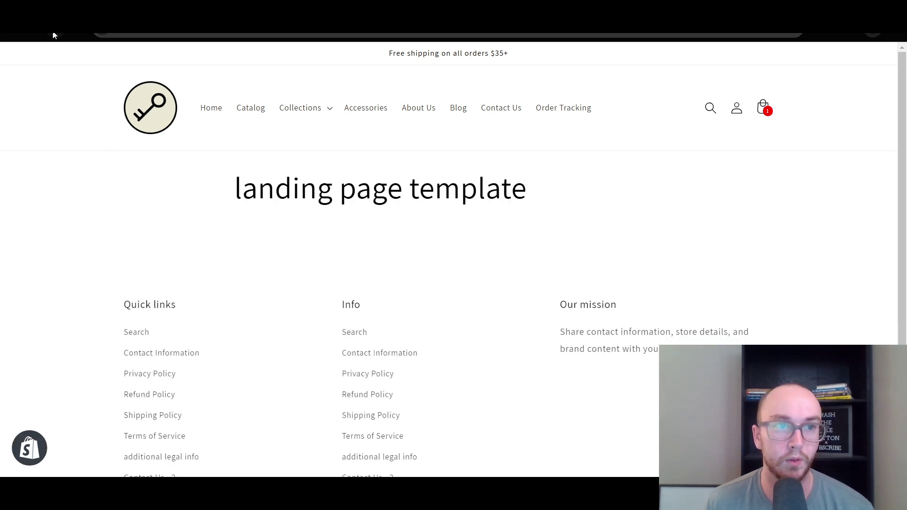
left_click(188, 10)
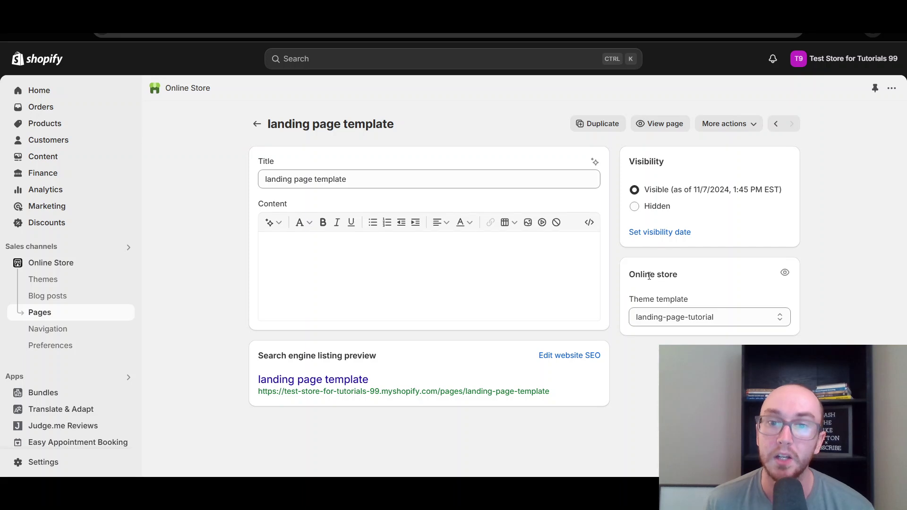
left_click(637, 319)
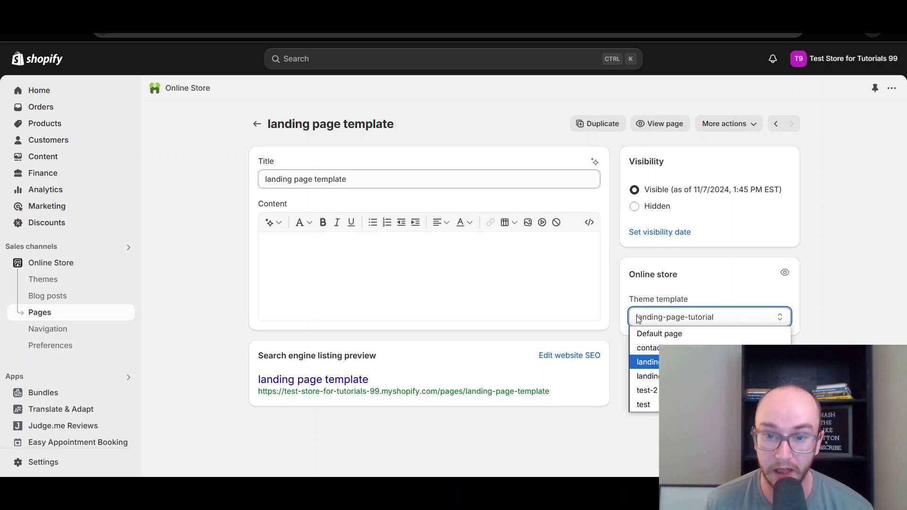
left_click(639, 318)
left_click(615, 241)
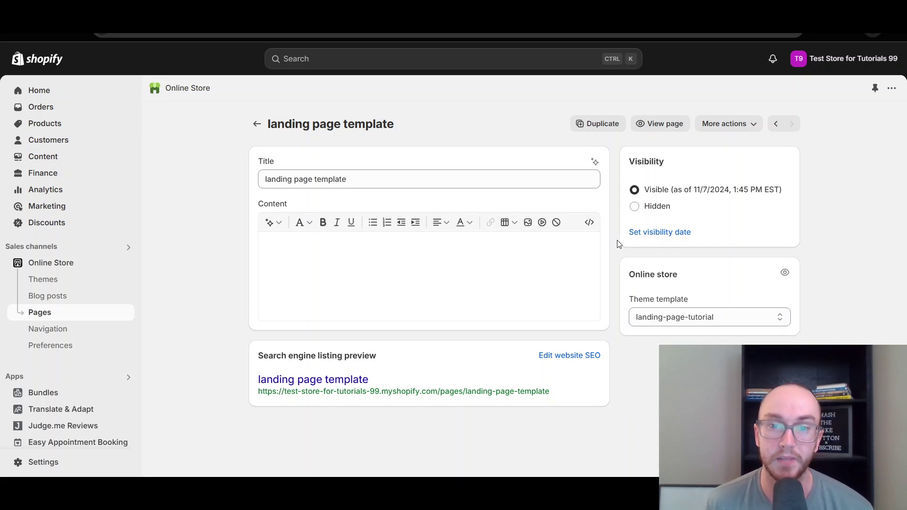
Step: Reload the live landing page and inspect its content and web address
left_click(292, 10)
key("ctrl+r")
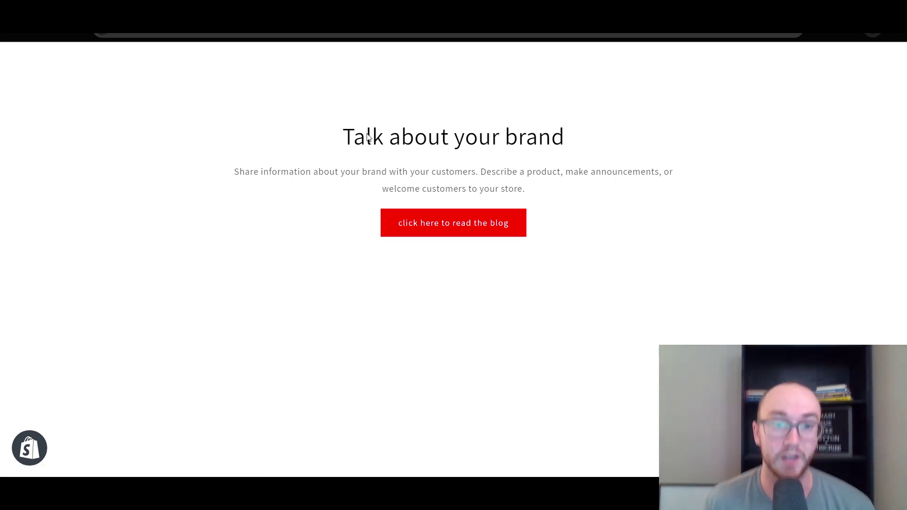
key("ctrl+a")
left_click(552, 221)
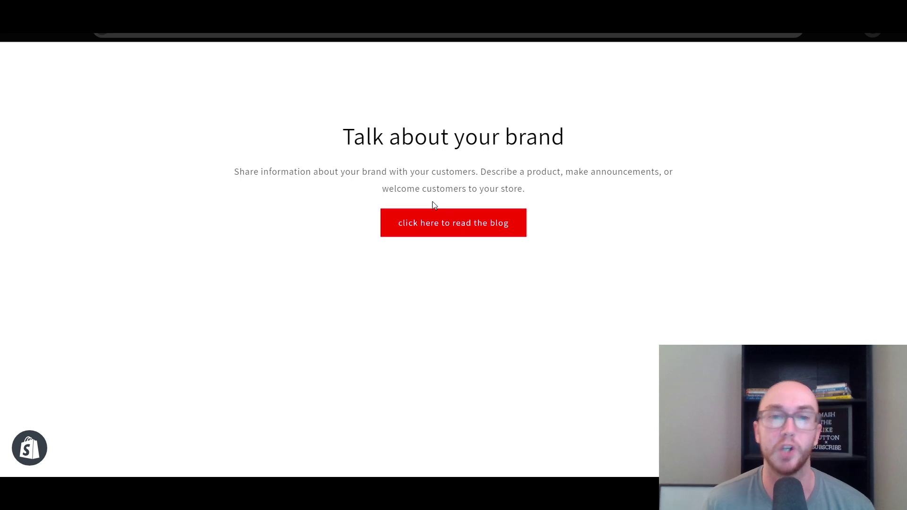
left_click(294, 34)
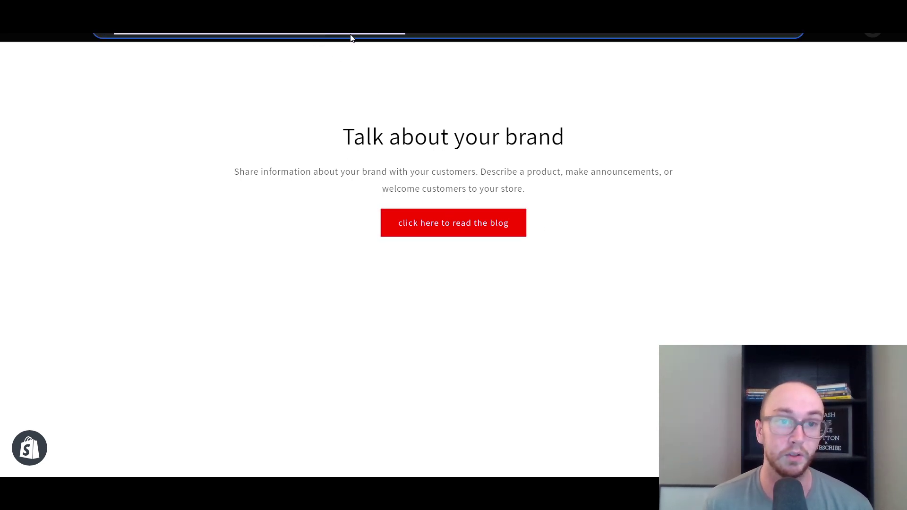
left_click(442, 117)
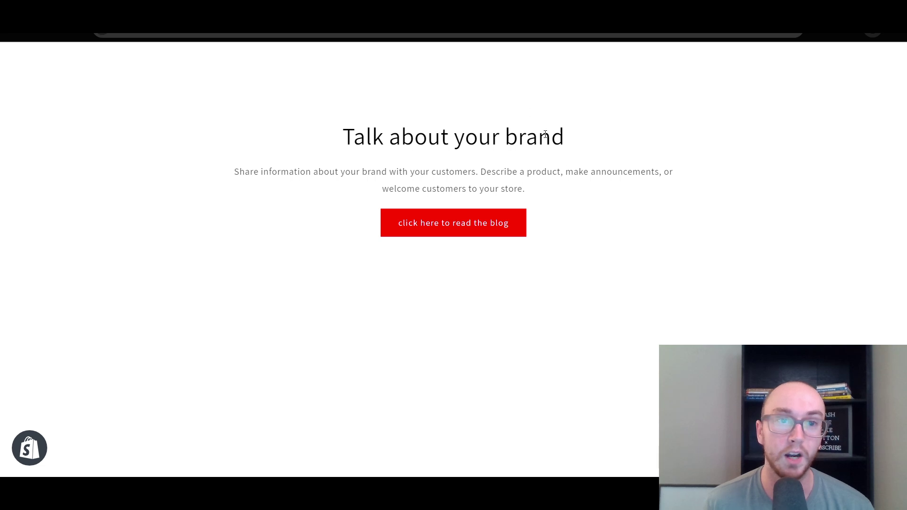
Step: Review the store's home page for comparison with the landing page
left_click(167, 10)
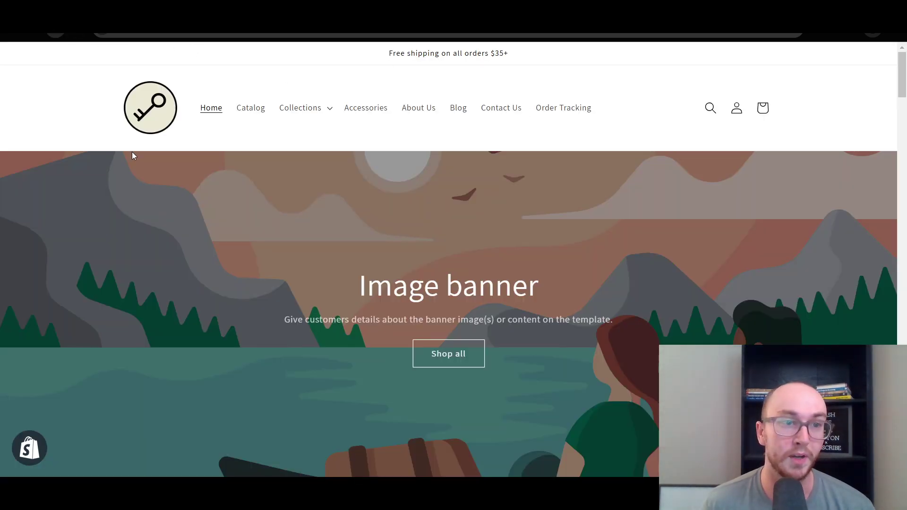
scroll(398, 239, "down", 5)
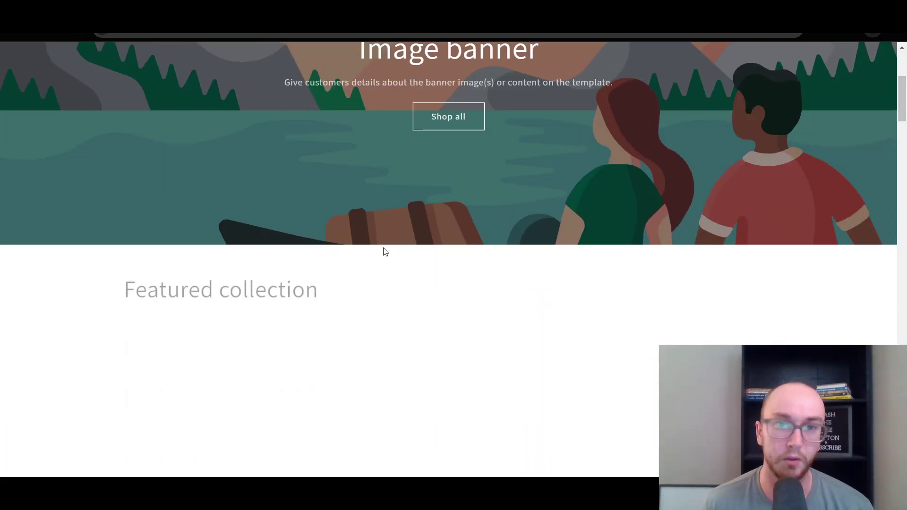
scroll(383, 251, "up", 6)
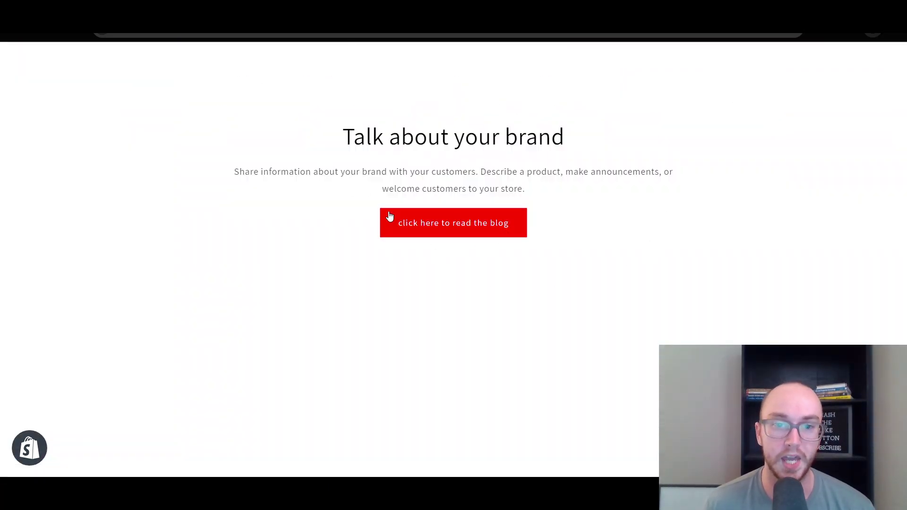
Step: Highlight the landing page's heading, description and button text to review the visible content
left_click_drag(321, 135, 587, 204)
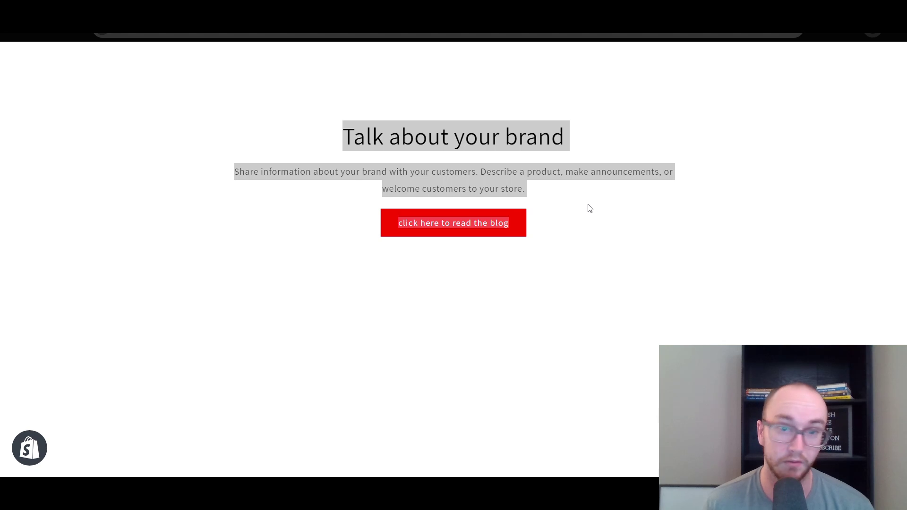
left_click(588, 204)
left_click_drag(324, 125, 510, 175)
left_click(518, 203)
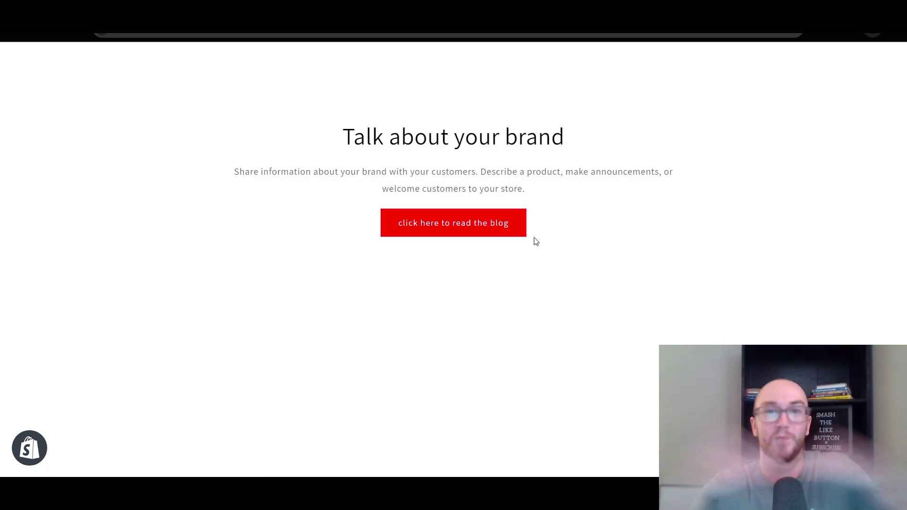
Step: Test the "click here to read the blog" button and look through the linked blog post
left_click(469, 218)
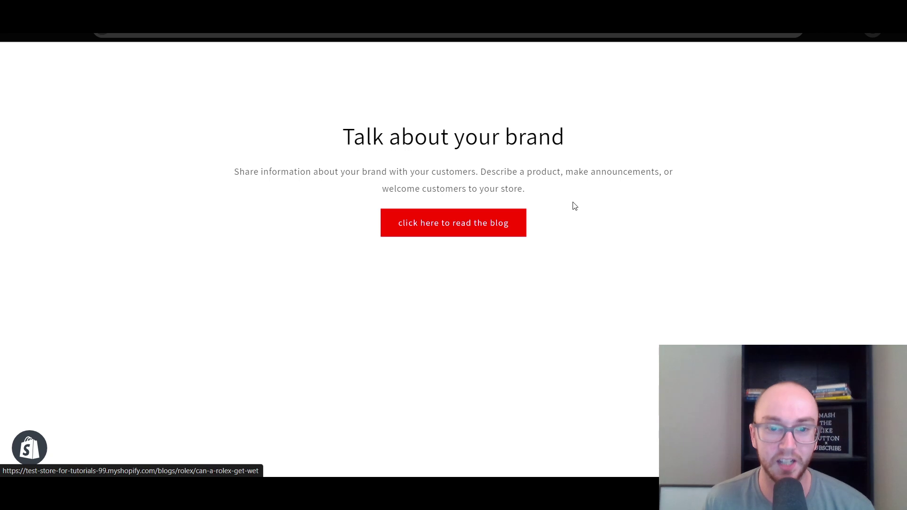
scroll(571, 302, "down", 4)
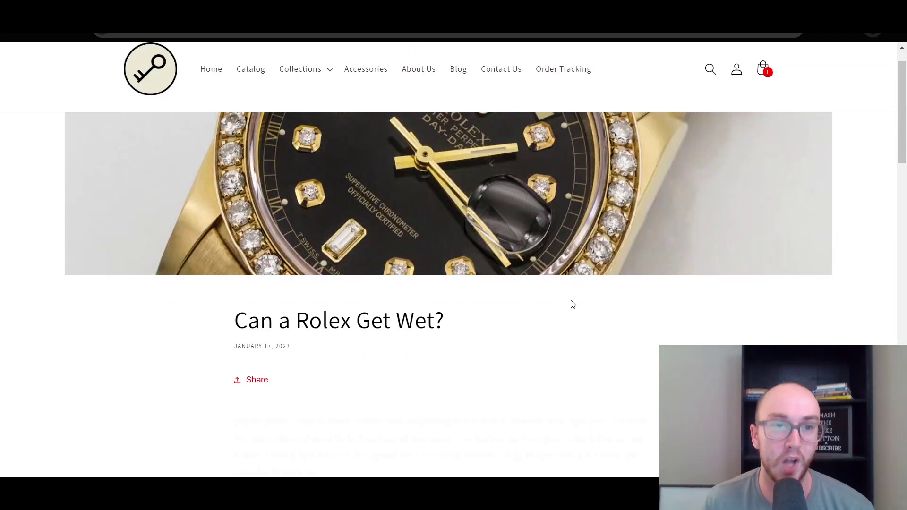
scroll(418, 320, "down", 15)
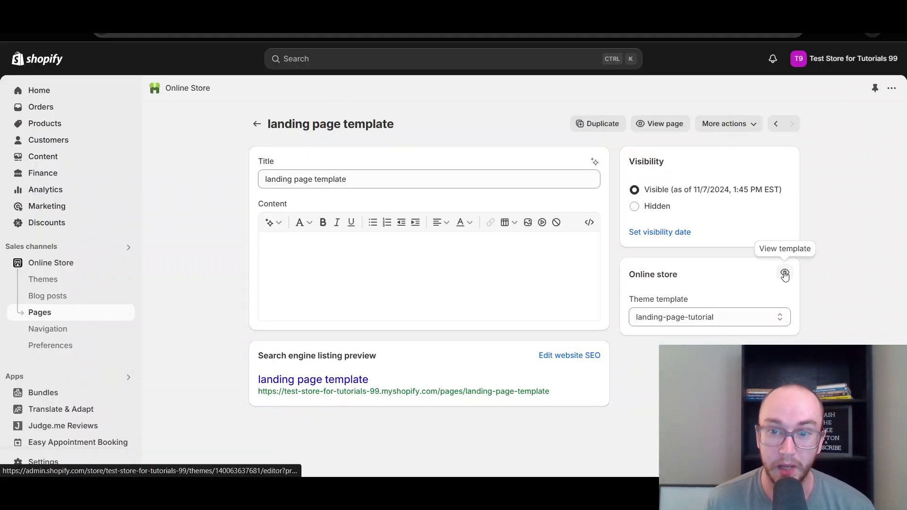
Step: View the example landing page with the "Elevate your style today!" banner and look through its sections
left_click(655, 125)
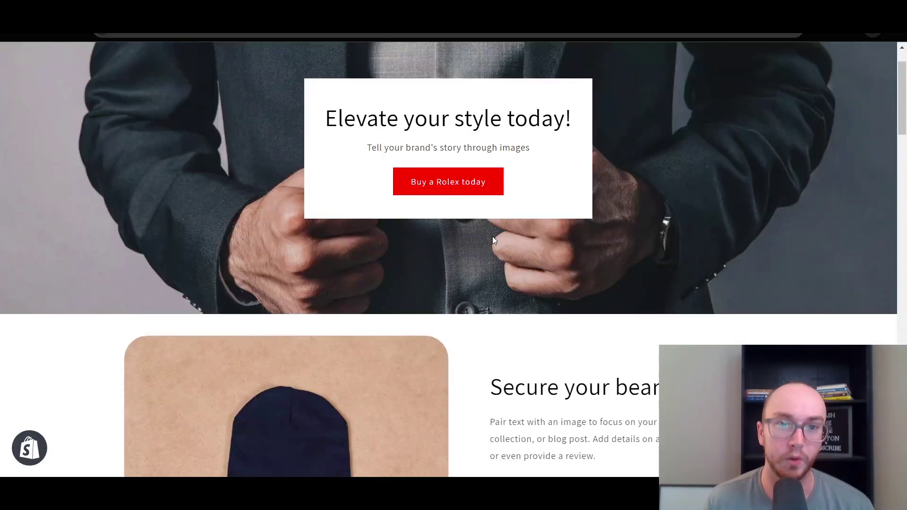
scroll(494, 241, "down", 15)
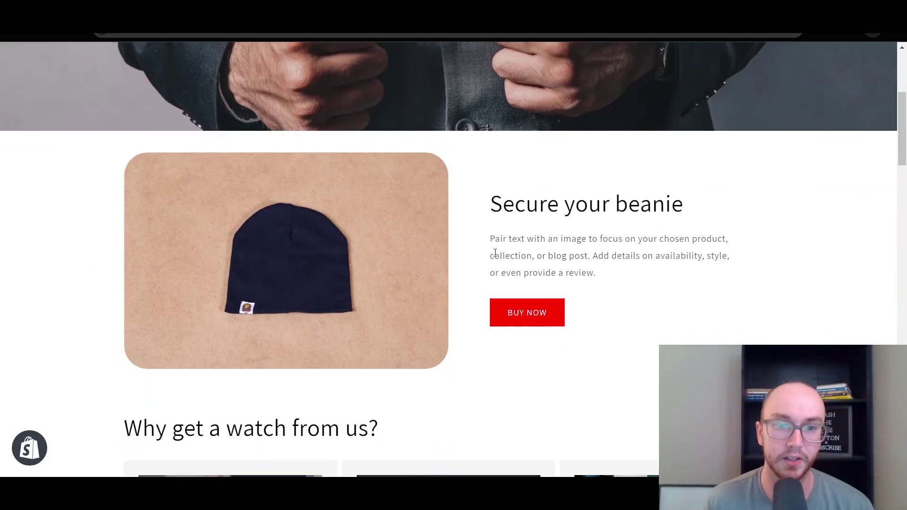
scroll(493, 255, "up", 8)
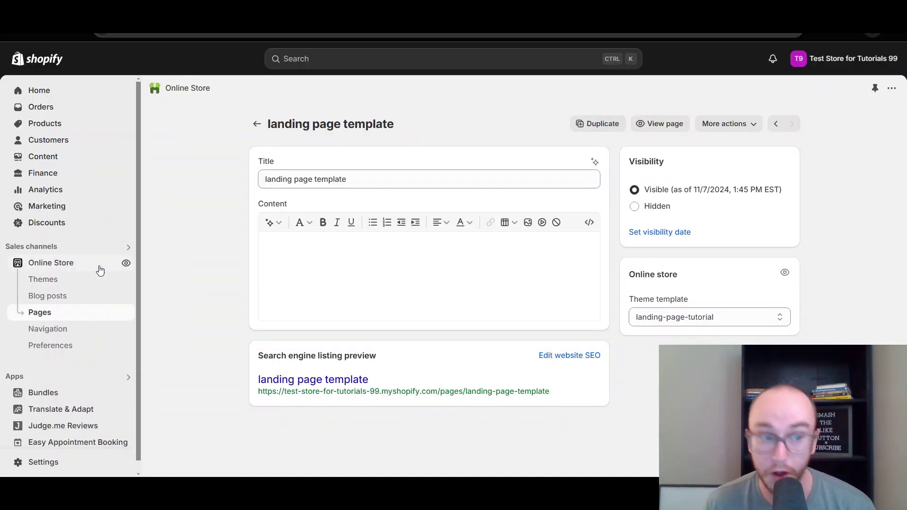
Step: Open the live Dawn theme in the theme editor
left_click(62, 269)
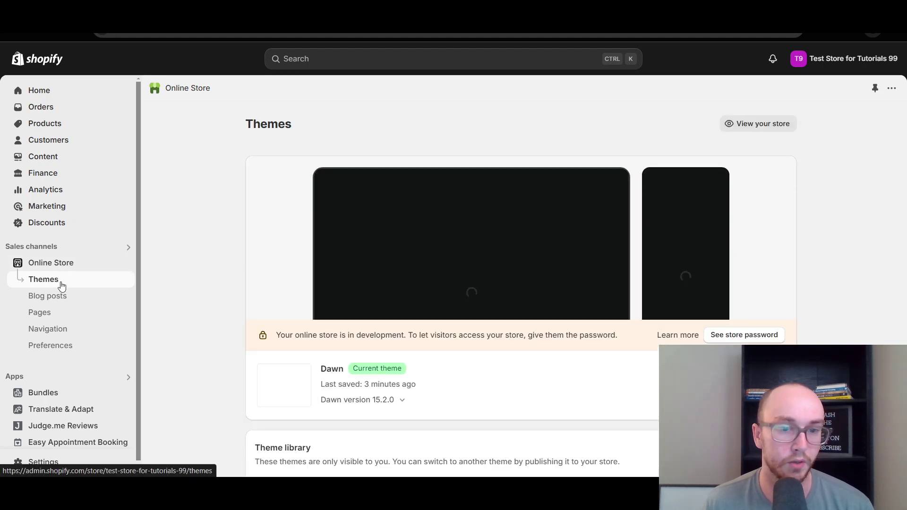
scroll(810, 312, "down", 5)
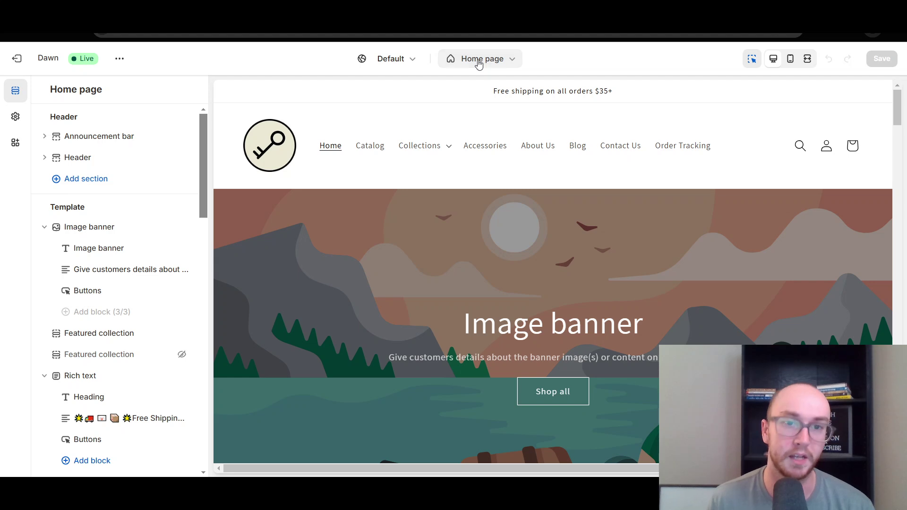
left_click(479, 62)
left_click(558, 56)
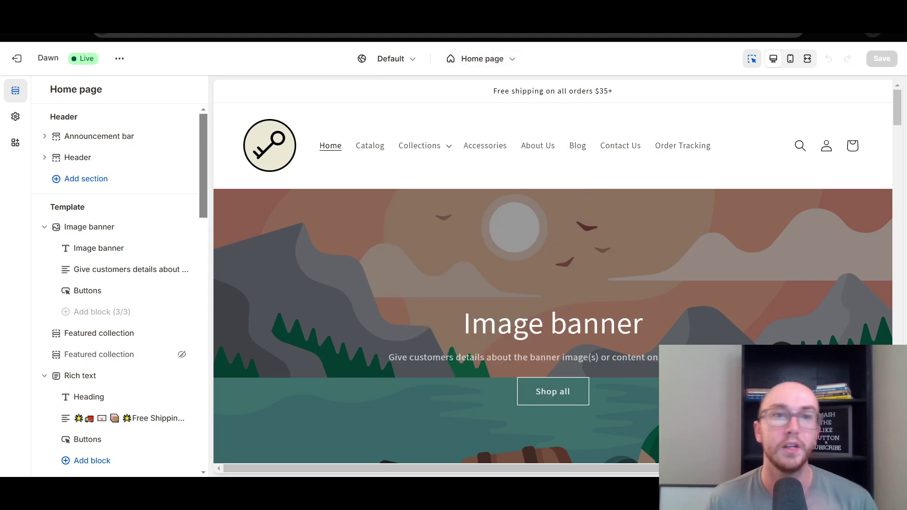
Step: Compare the live landing page with the store's home page, looking at header, menu and banner
left_click(312, 10)
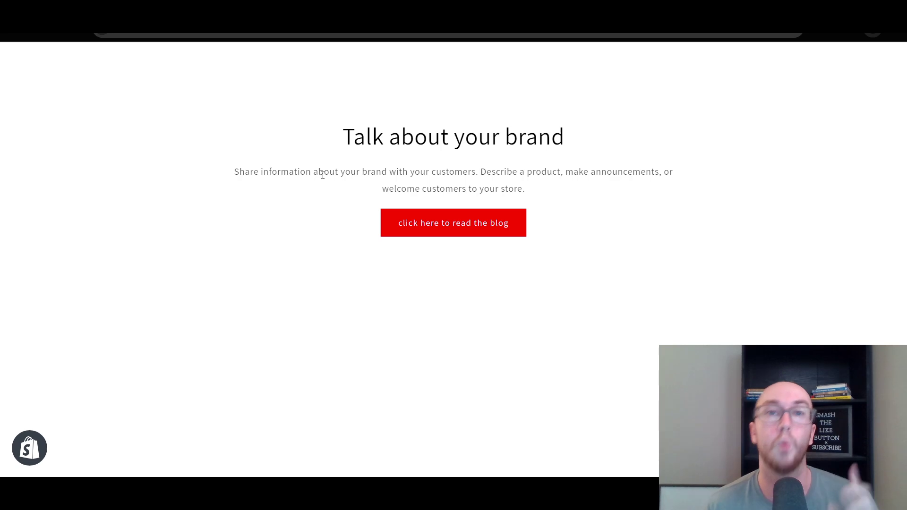
key("ctrl+Tab")
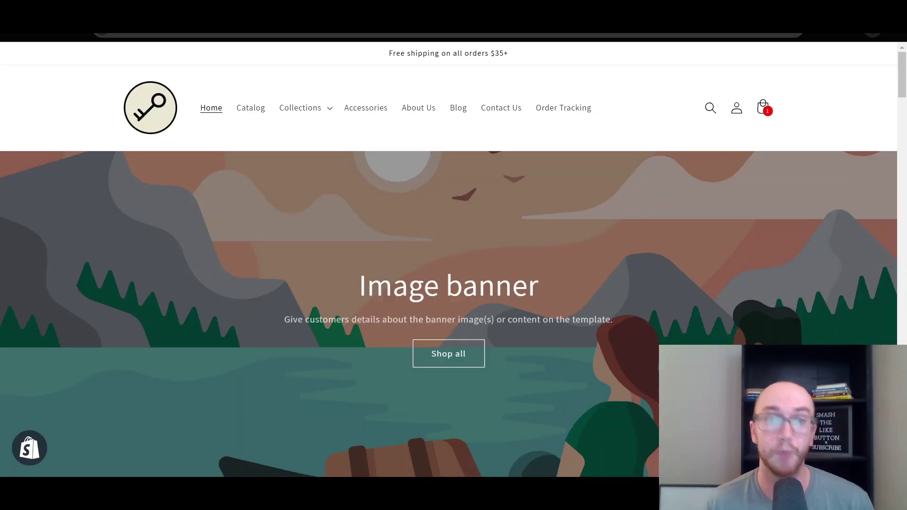
scroll(514, 259, "down", 7)
scroll(403, 122, "up", 7)
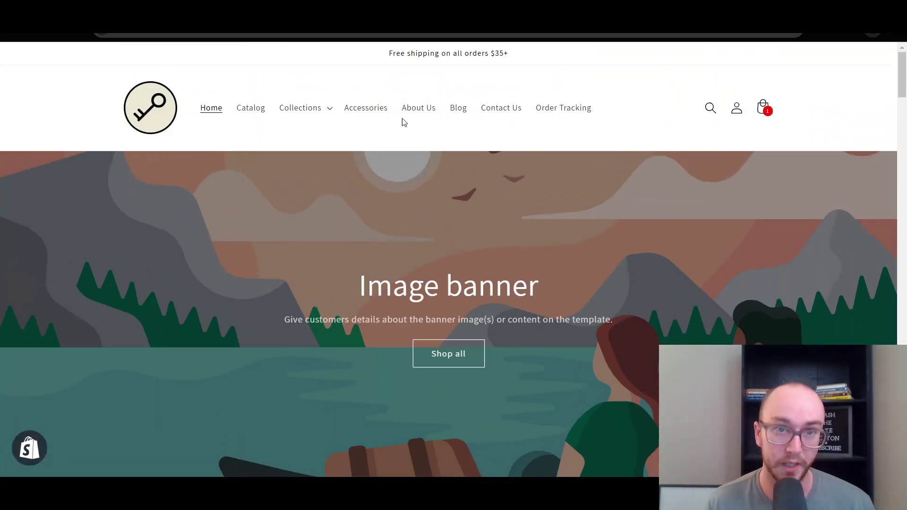
key("ctrl+Tab")
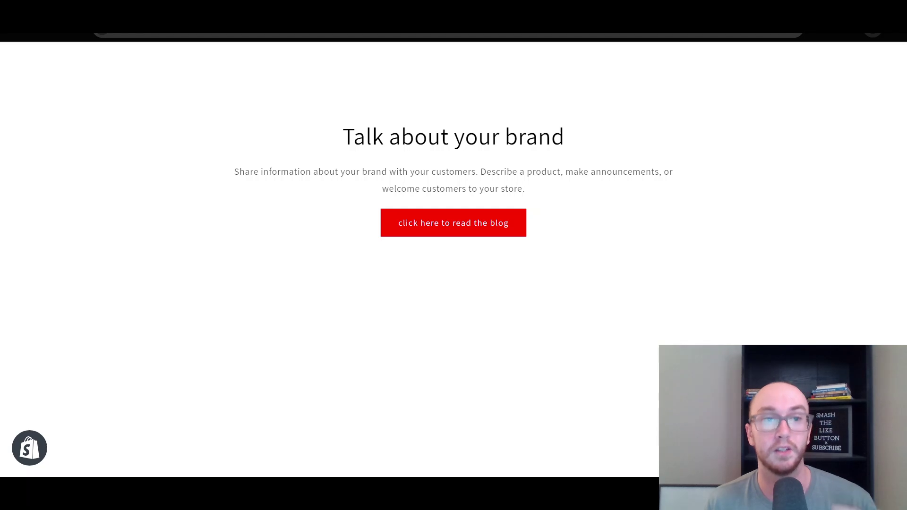
Step: Return to the theme editor and open the landing-page-tutorial page template
key("ctrl+Tab")
left_click(496, 57)
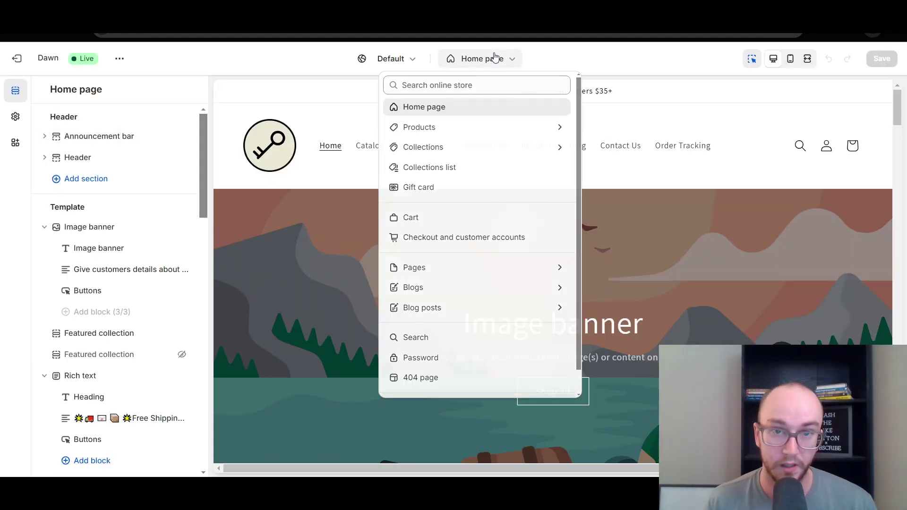
left_click(437, 274)
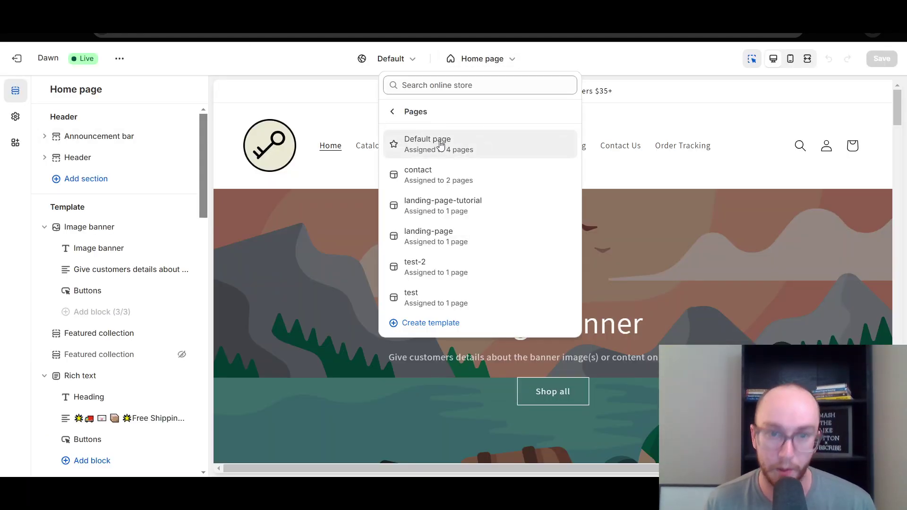
left_click(423, 211)
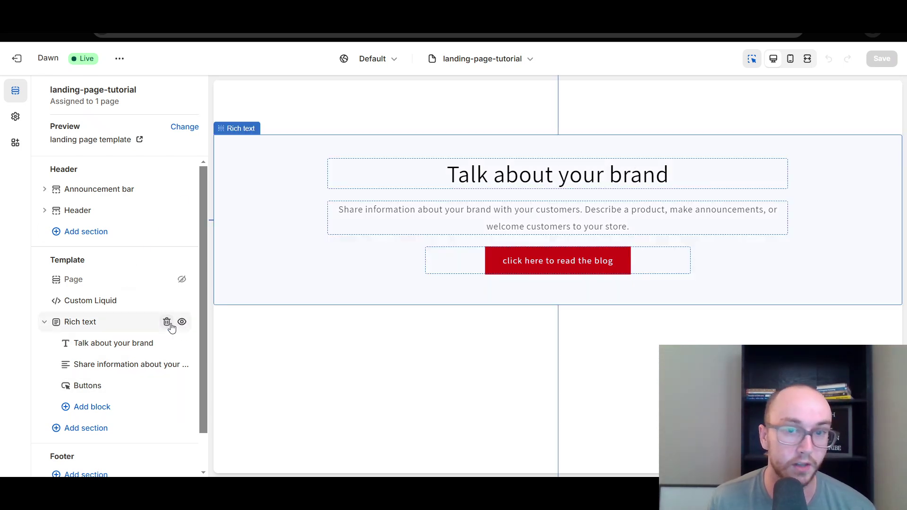
Step: Delete the Rich text section from the template, save, and reload the live landing page to check it
left_click(167, 323)
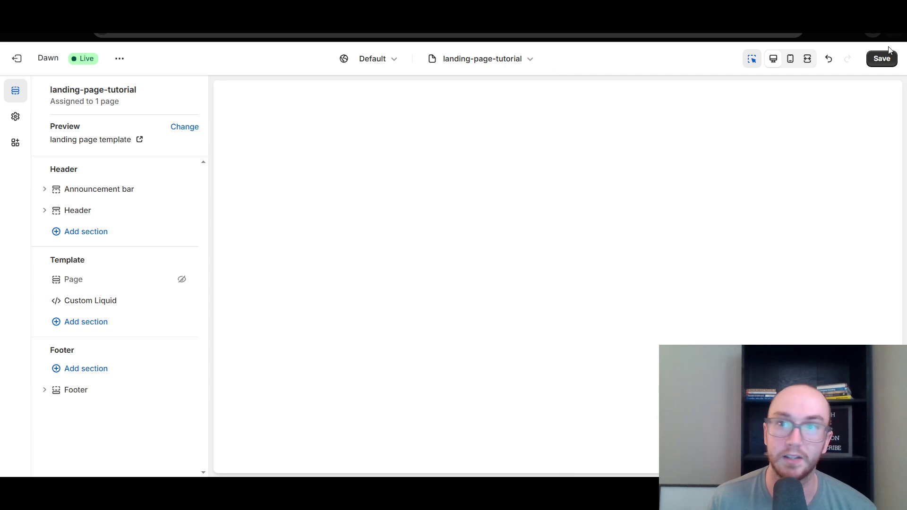
left_click(881, 59)
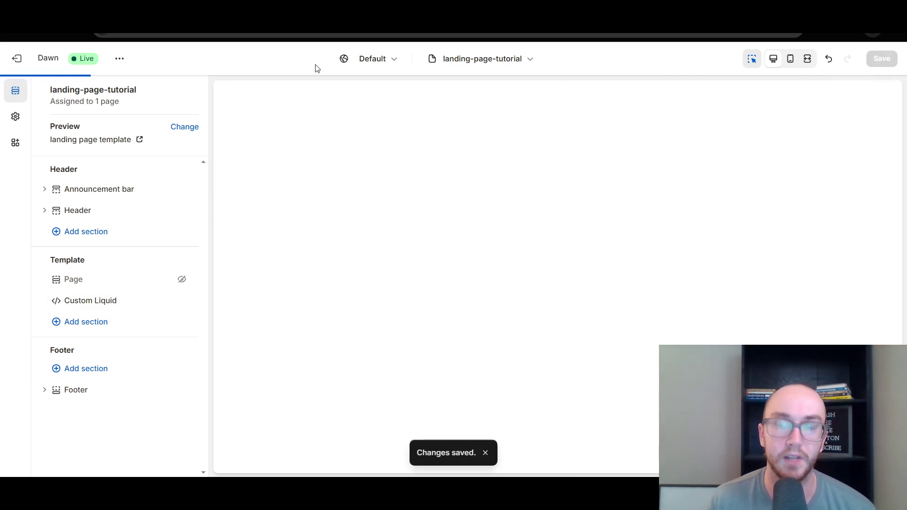
left_click(69, 11)
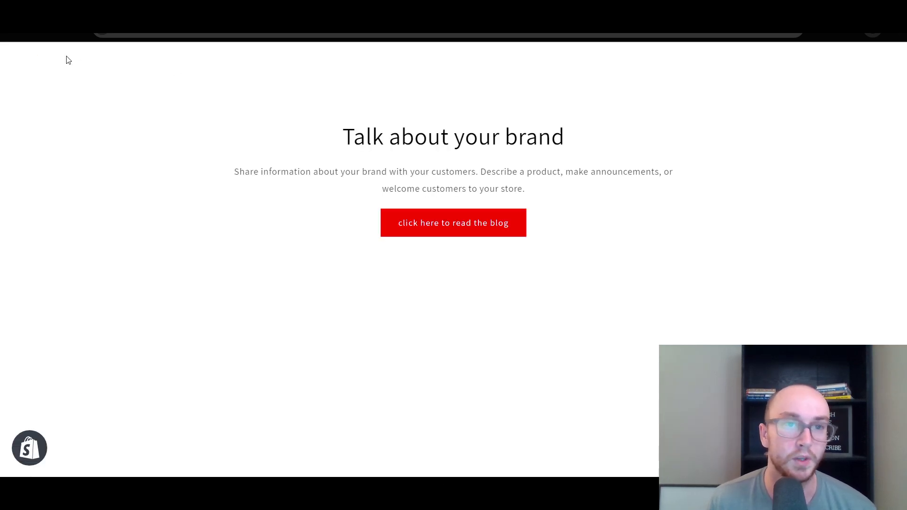
left_click(53, 35)
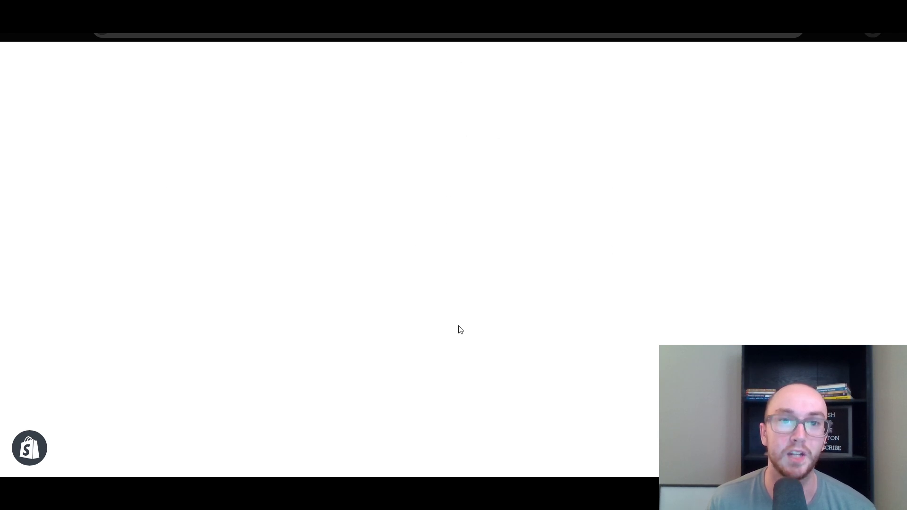
Step: Back in the theme editor, add an Email signup section below Custom Liquid and save the template
left_click(208, 11)
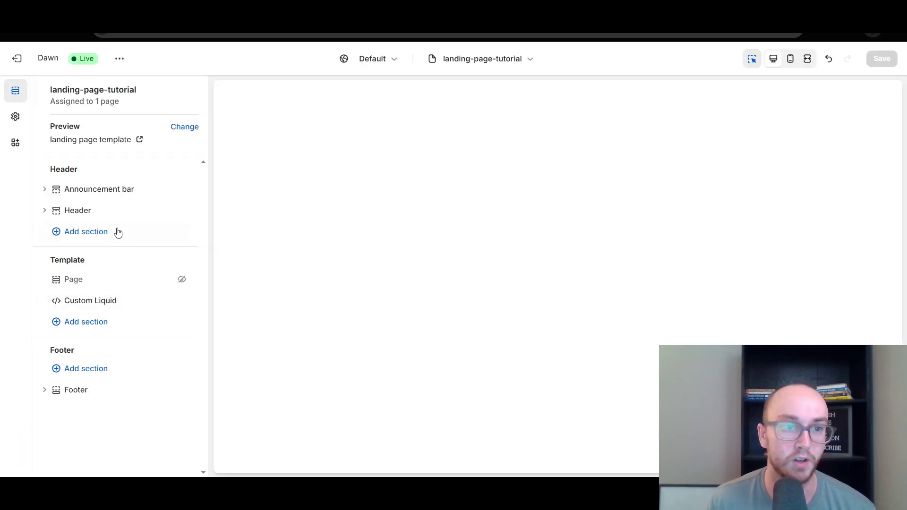
left_click(87, 323)
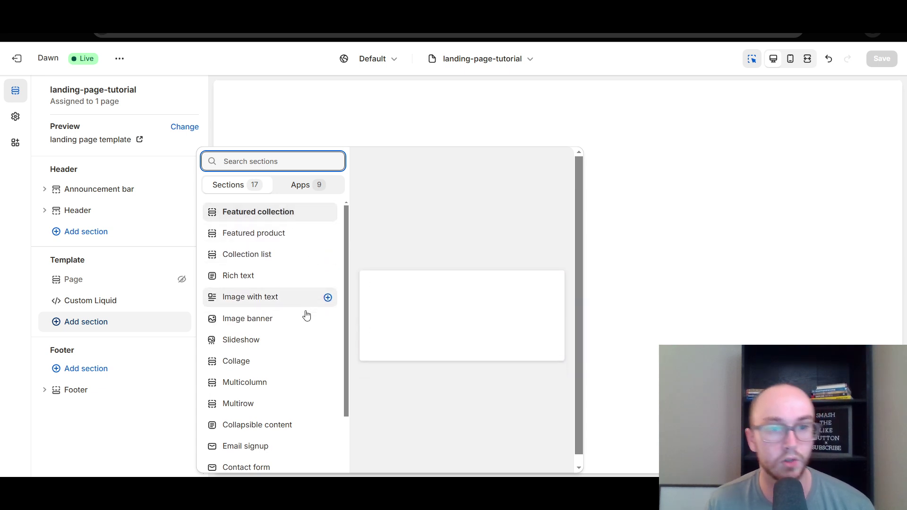
scroll(305, 321, "down", 2)
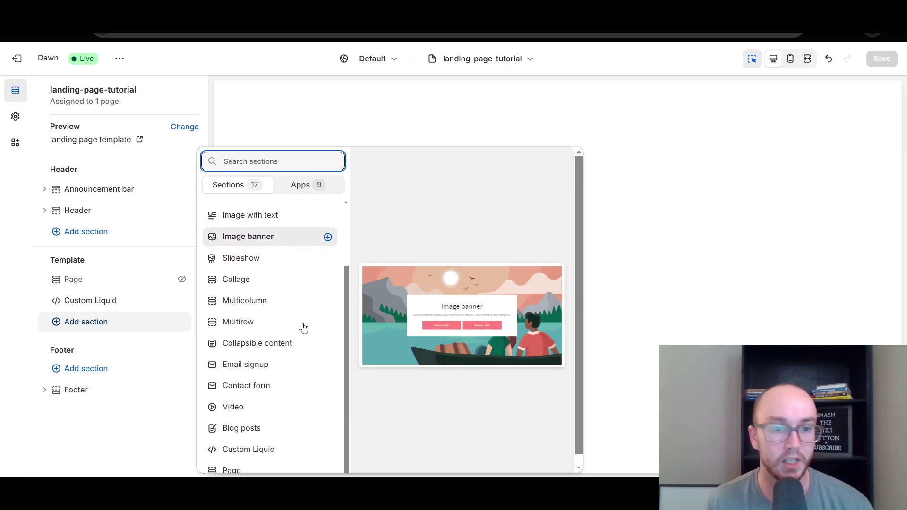
scroll(263, 371, "down", 1)
left_click(263, 361)
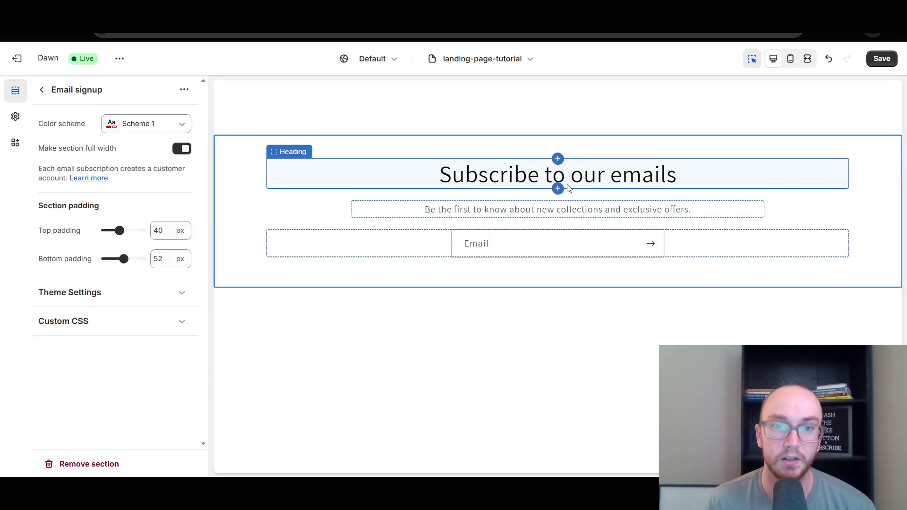
left_click(881, 58)
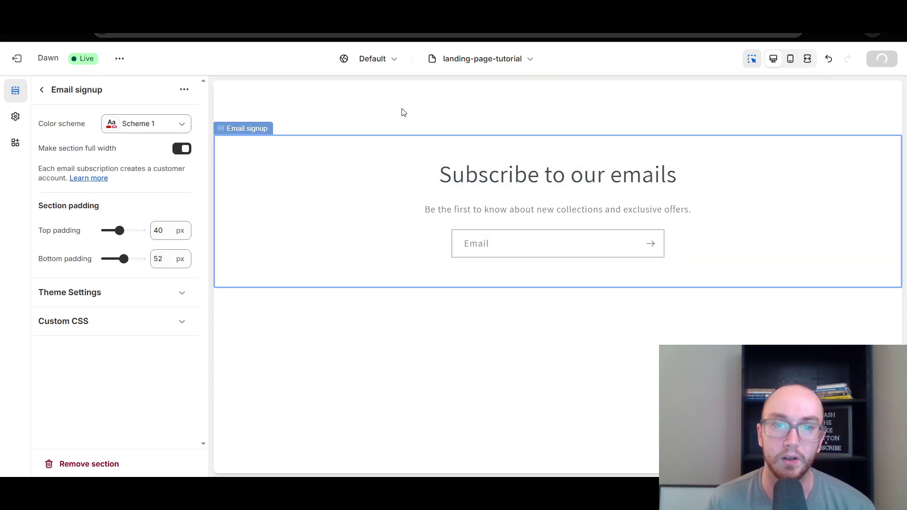
Step: Check the email signup's heading, description and email field on the live landing page
key("ctrl+Tab")
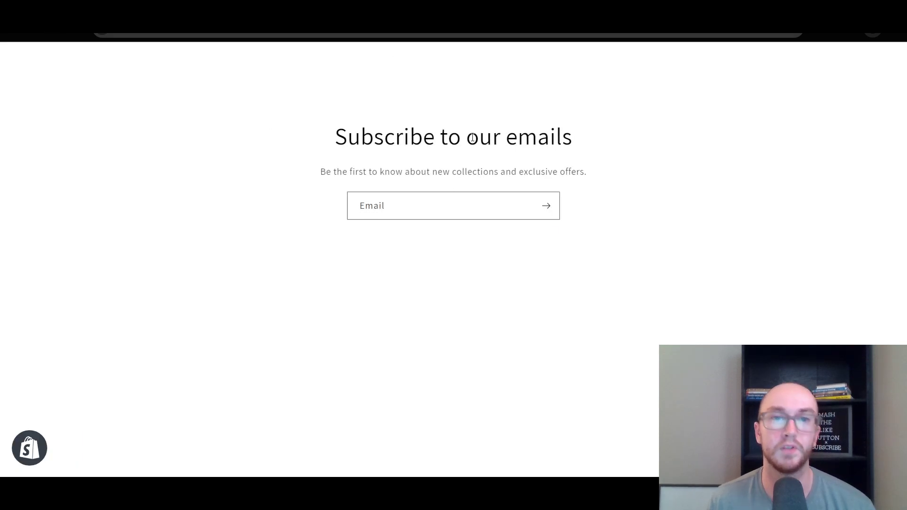
left_click(446, 205)
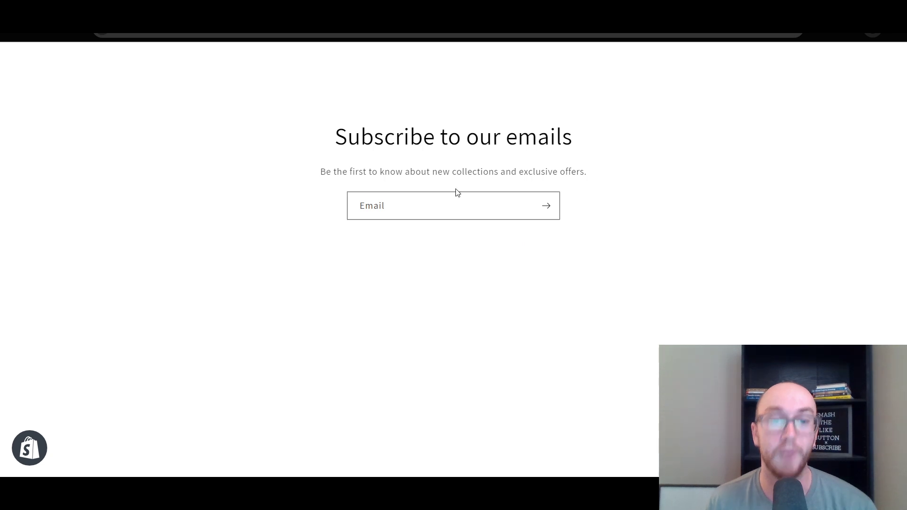
left_click_drag(270, 134, 707, 216)
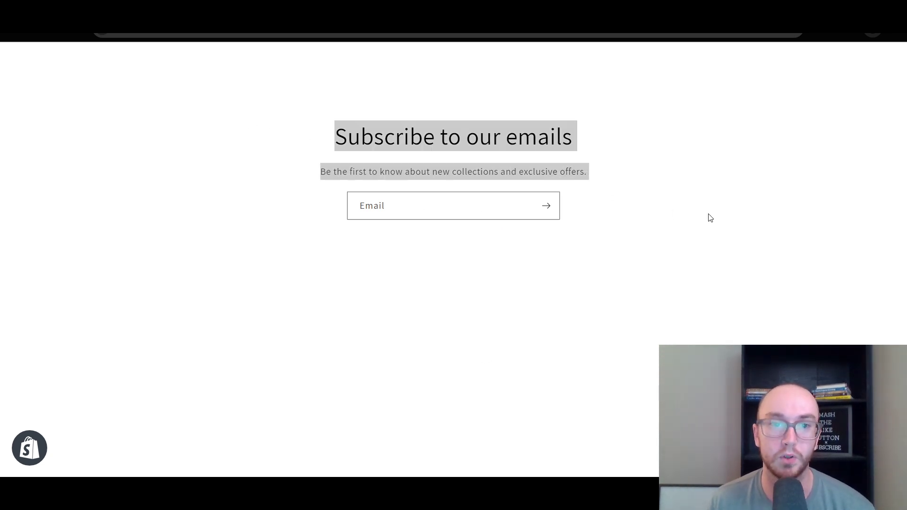
left_click(721, 230)
Step: In the theme editor, insert a Multirow section between Custom Liquid and Email signup and look through its rows
left_click(236, 8)
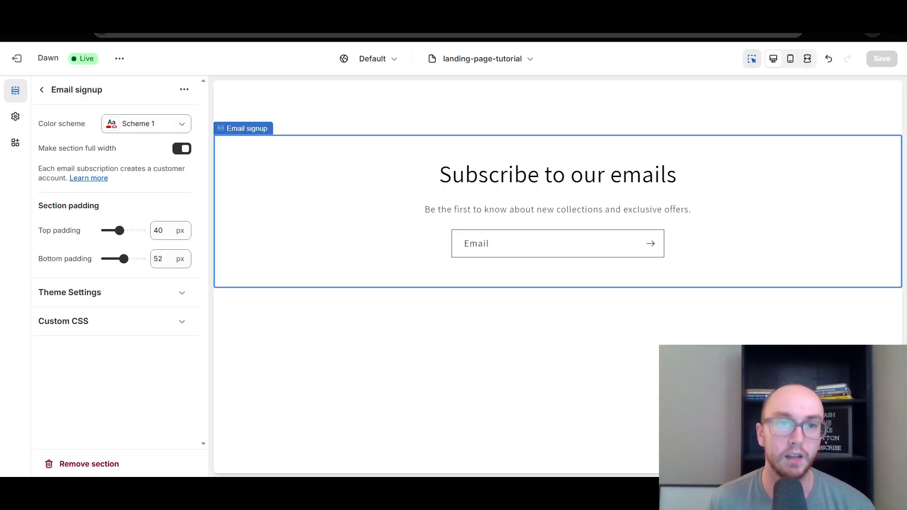
left_click(42, 91)
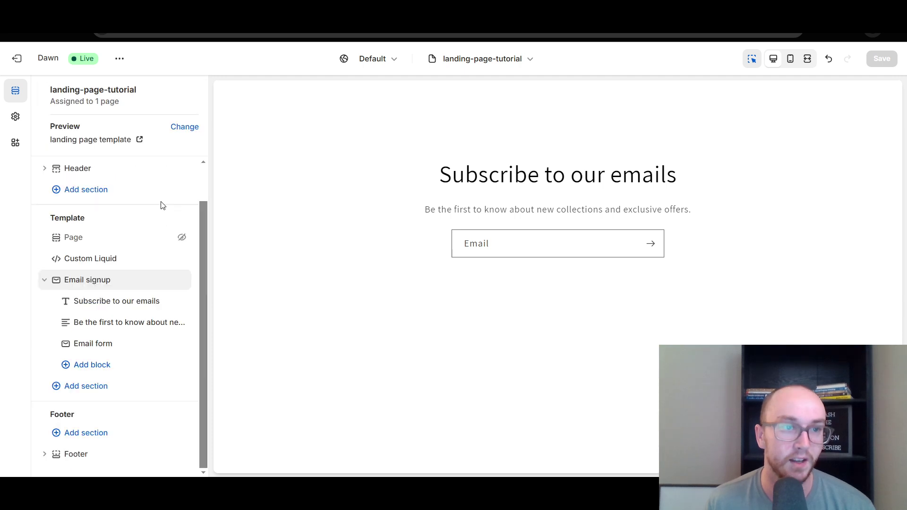
left_click(115, 270)
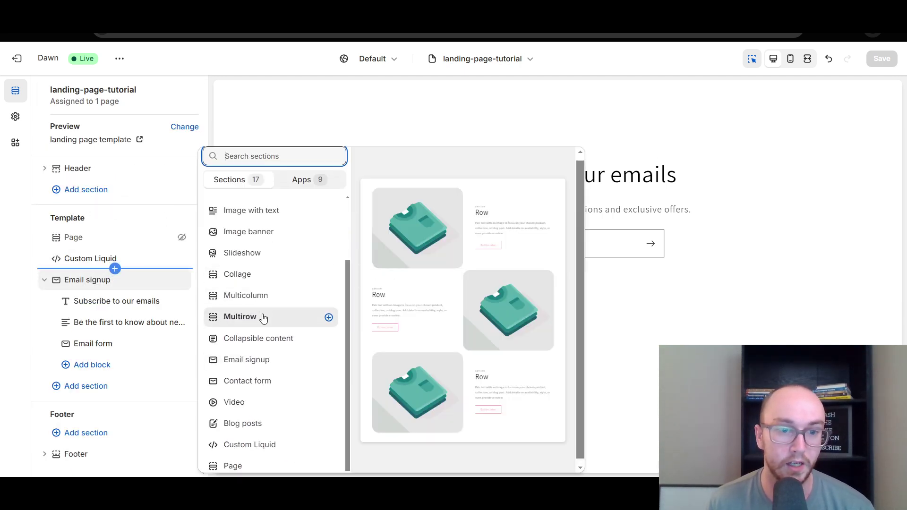
left_click(264, 317)
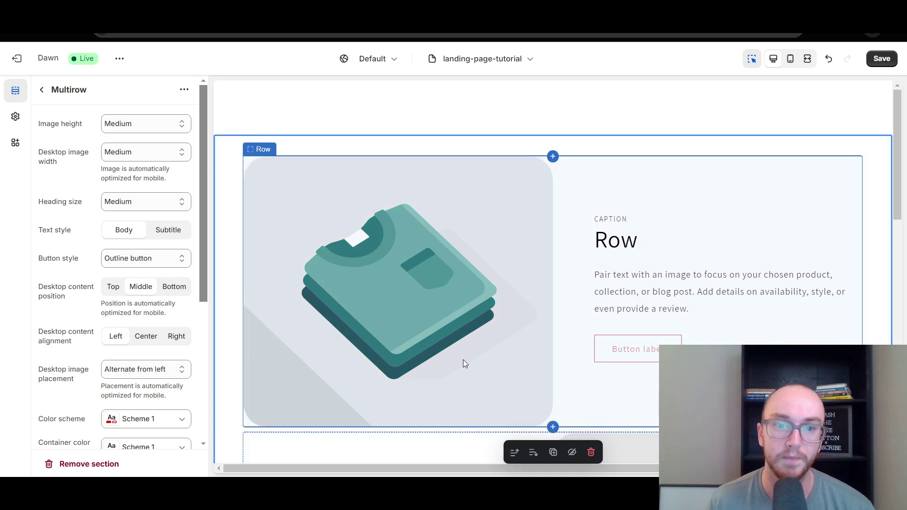
scroll(459, 355, "down", 12)
scroll(457, 352, "up", 10)
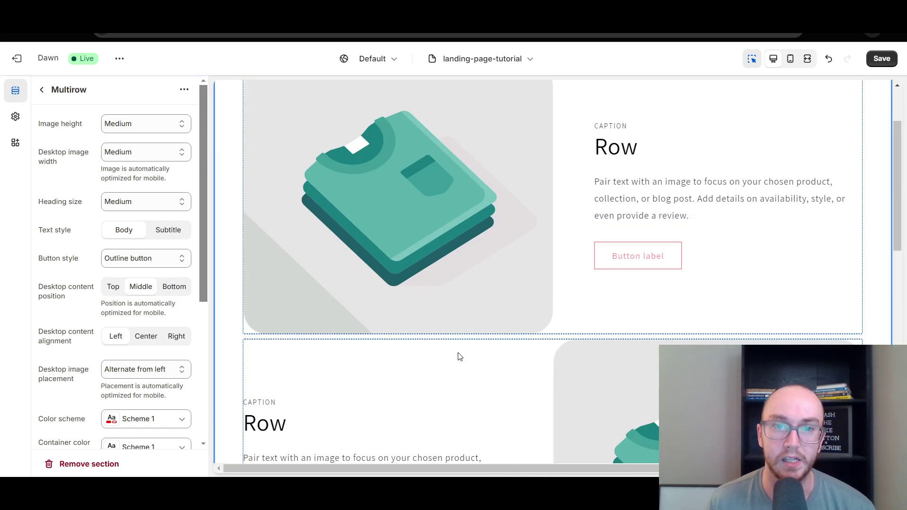
scroll(460, 357, "up", 2)
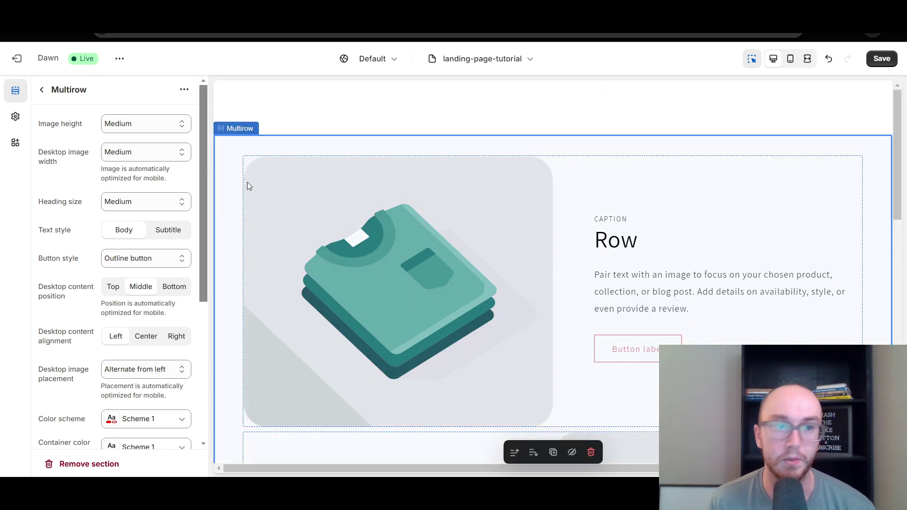
Step: Insert a Contact form section between Custom Liquid and Multirow
left_click(42, 90)
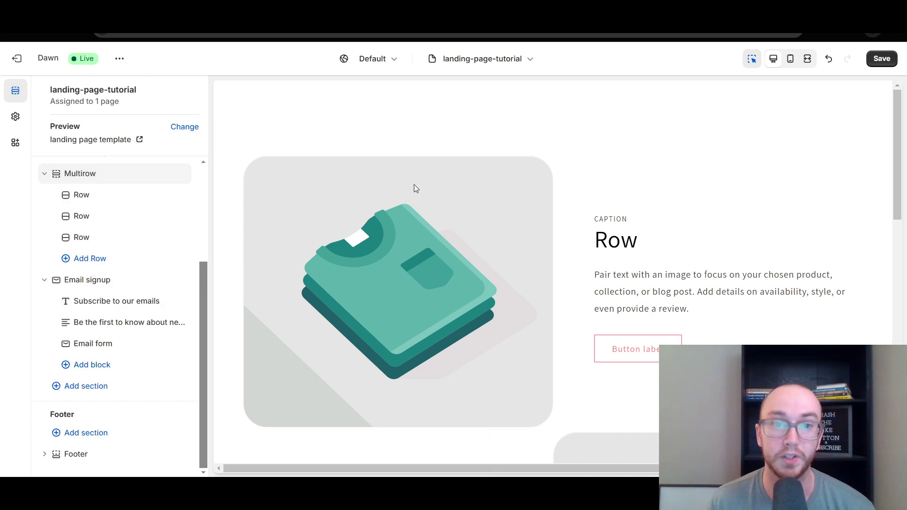
scroll(204, 298, "up", 3)
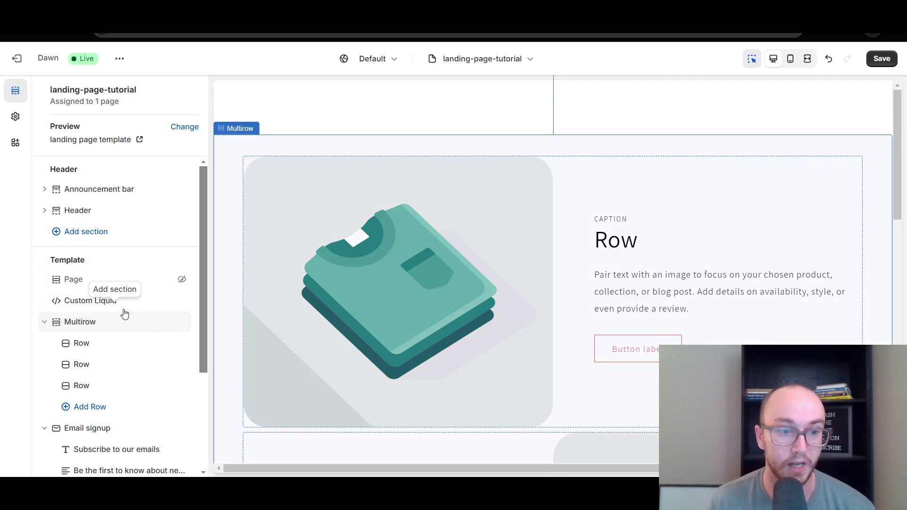
scroll(201, 320, "down", 1)
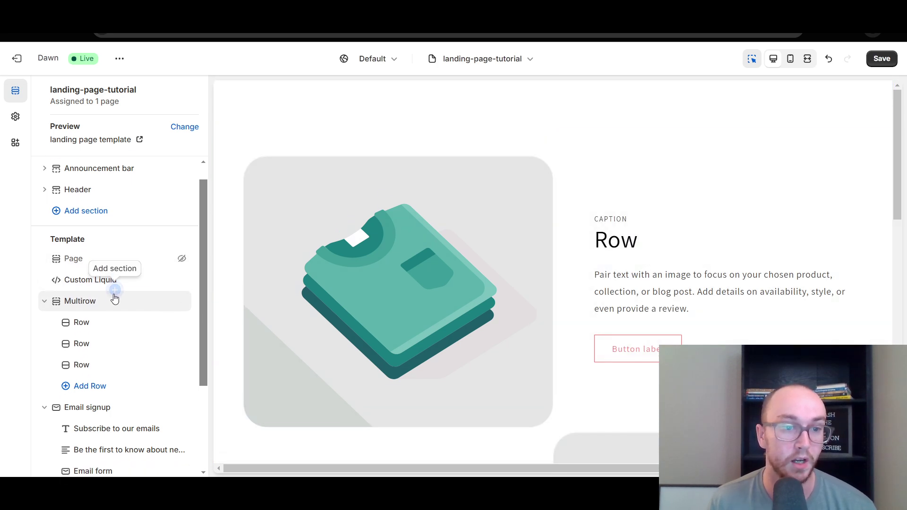
left_click(114, 289)
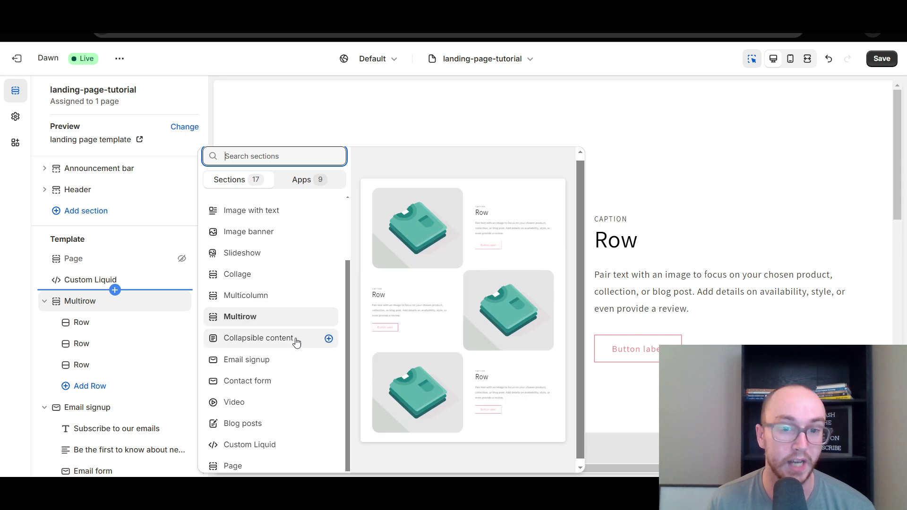
left_click(265, 382)
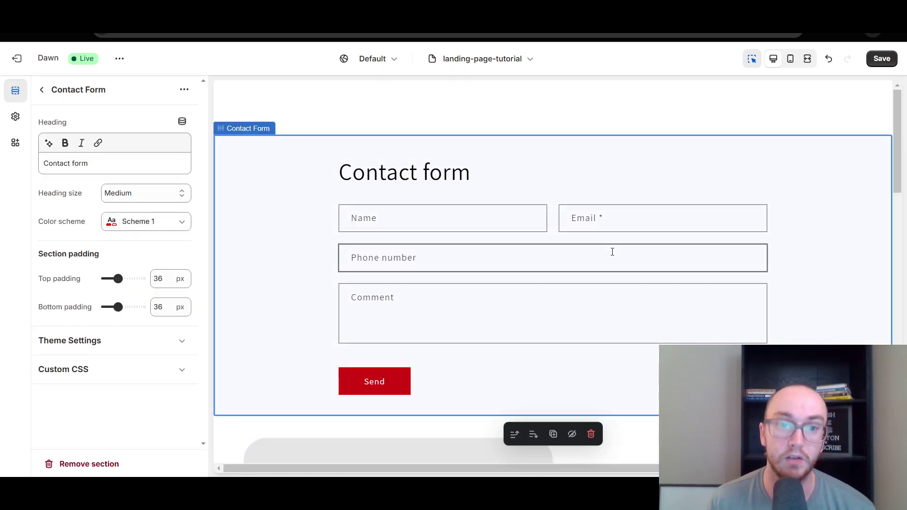
Step: Save the template and look through the updated landing page on the live store
left_click(881, 58)
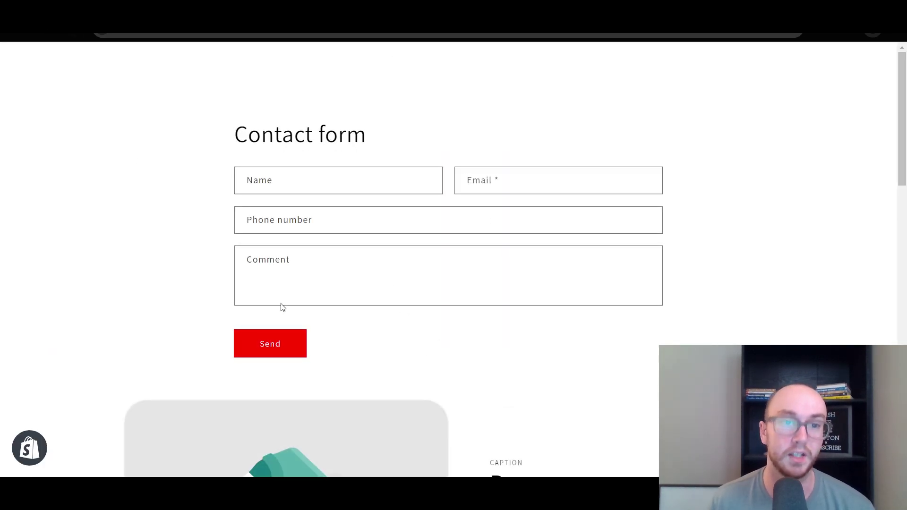
scroll(449, 249, "down", 15)
scroll(469, 293, "up", 15)
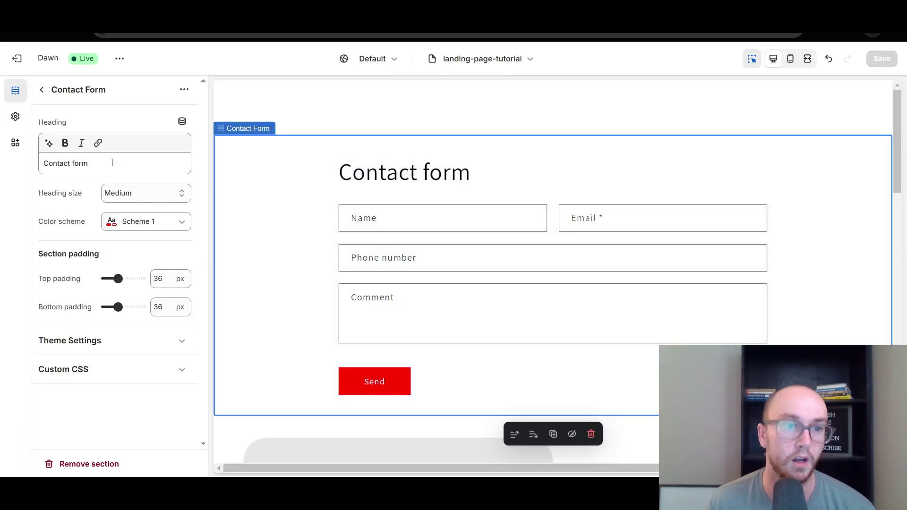
Step: Insert a Slideshow section between Contact Form and Multirow in the landing page template
left_click(42, 90)
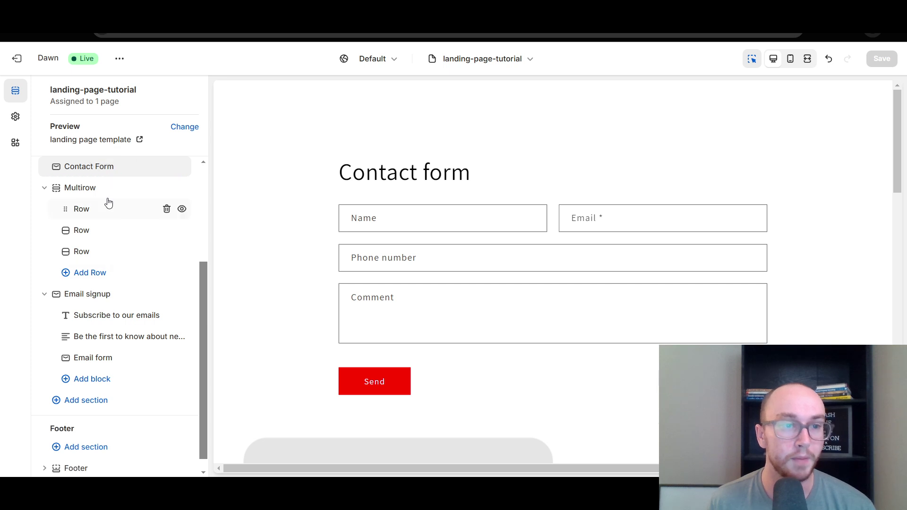
scroll(122, 183, "up", 2)
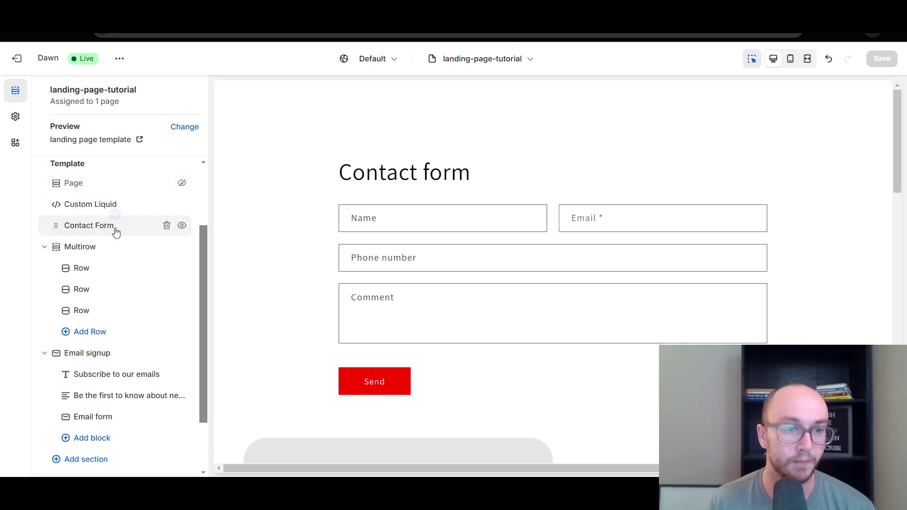
left_click(114, 236)
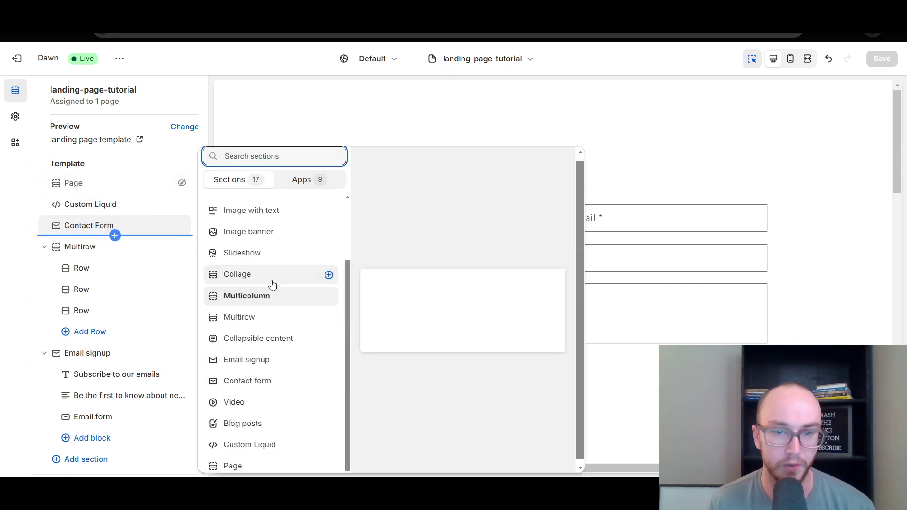
left_click(277, 254)
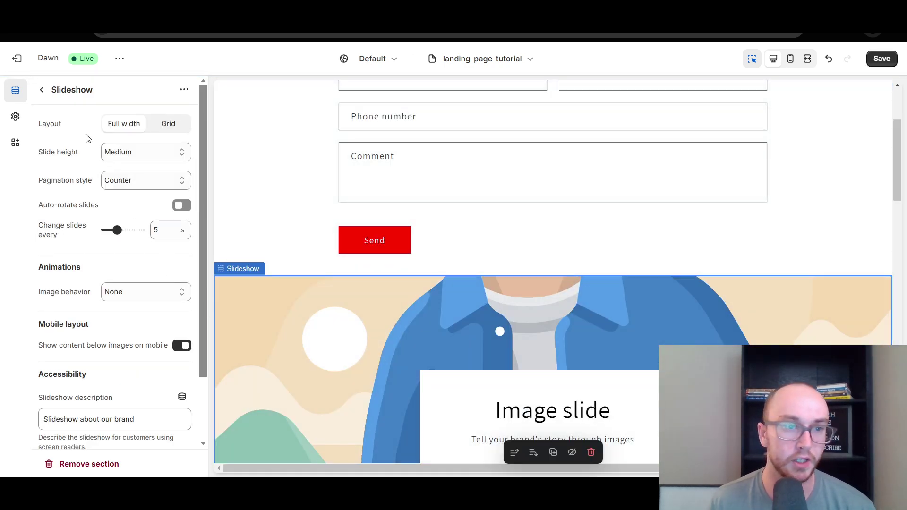
Step: Move the Slideshow section above Contact Form, directly below Custom Liquid
left_click(43, 96)
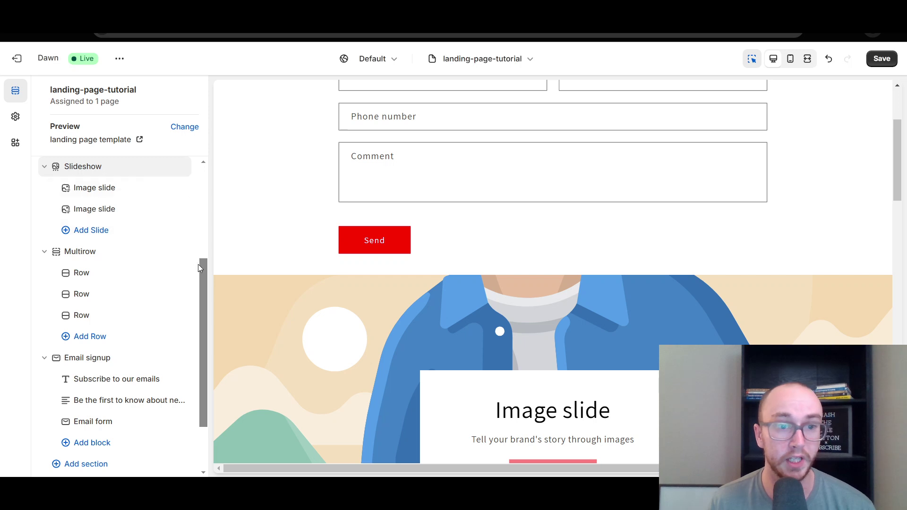
left_click_drag(201, 265, 201, 248)
mouse_move(146, 204)
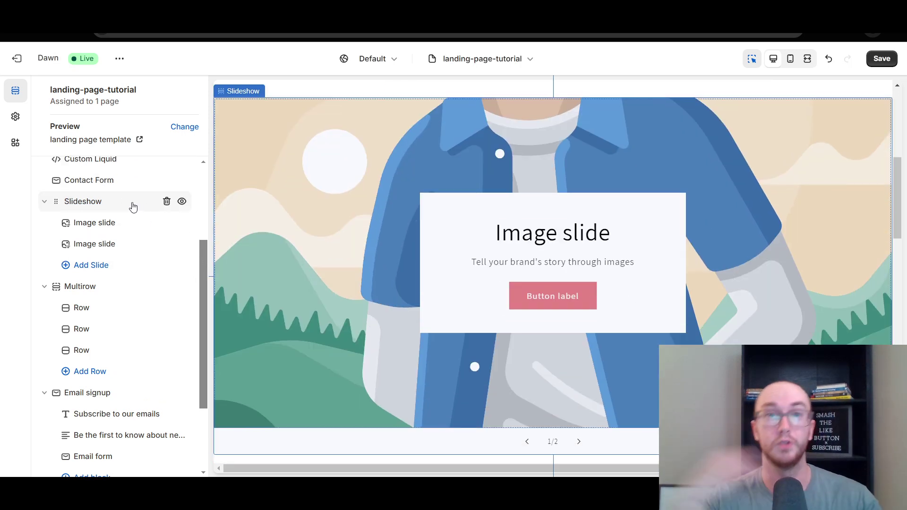
left_click_drag(131, 205, 59, 323)
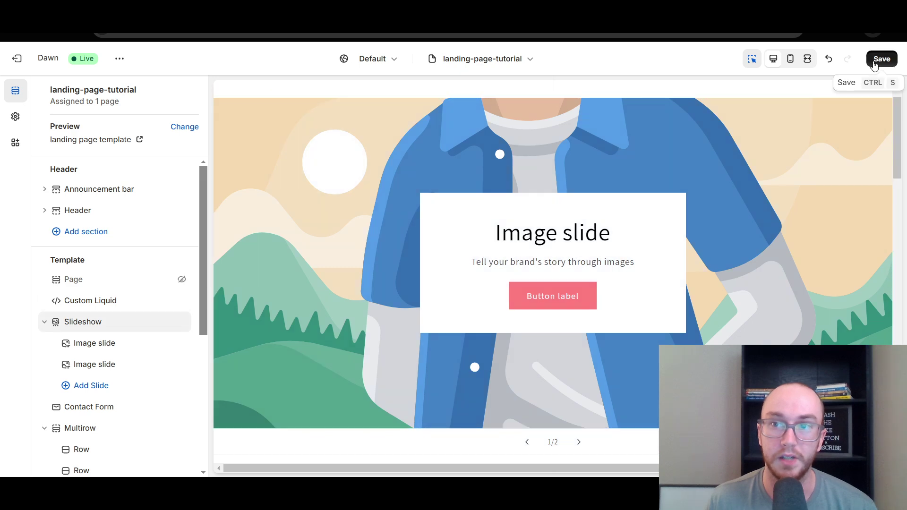
Step: Save the template and look over the slideshow at the start of the live landing page
left_click(882, 58)
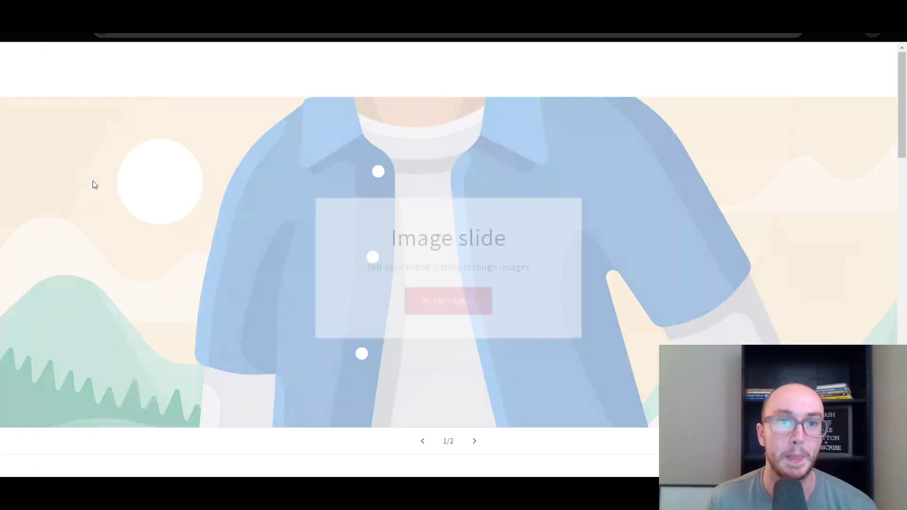
scroll(476, 222, "down", 5)
scroll(466, 237, "up", 5)
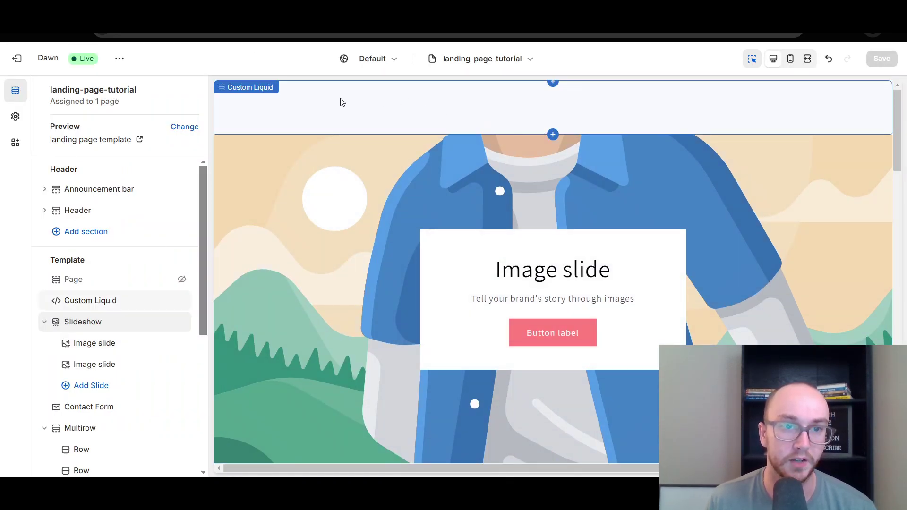
Step: Set the Custom Liquid section's top and bottom padding to 0 px and check the saved result on the live page
left_click(115, 301)
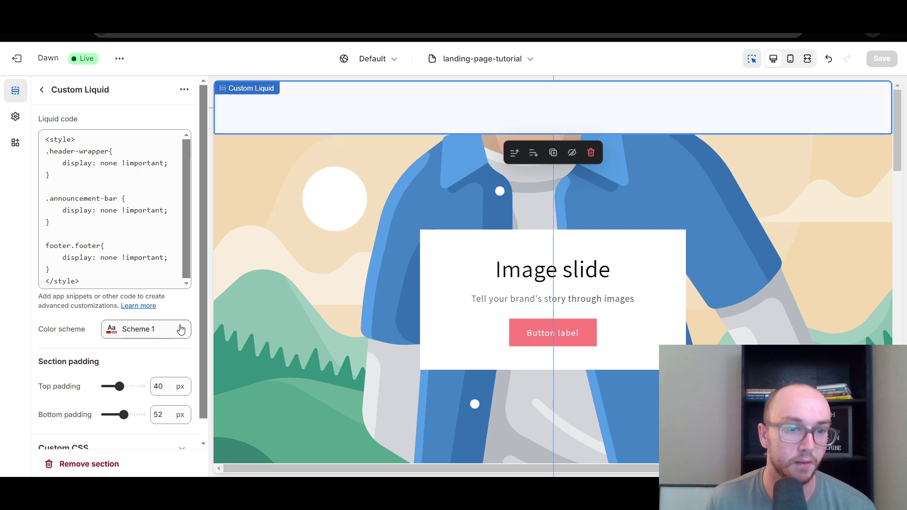
left_click_drag(119, 386, 75, 382)
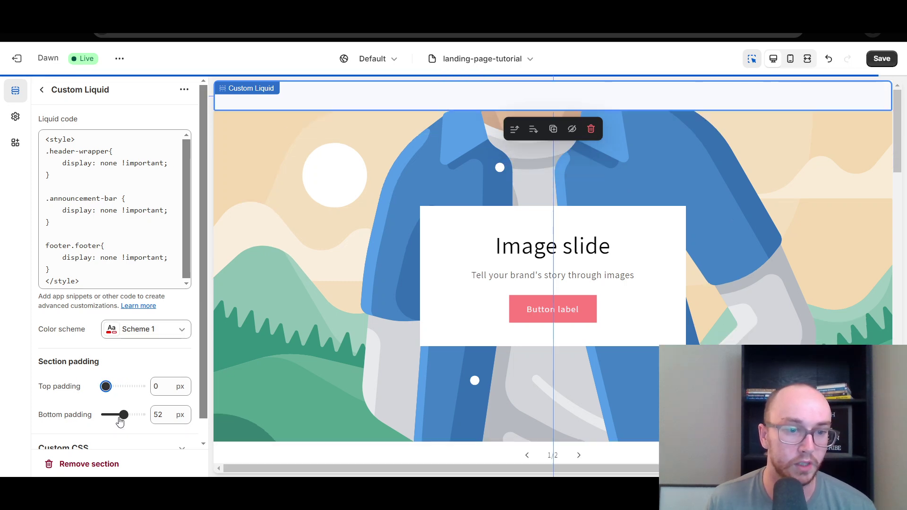
left_click_drag(123, 415, 51, 416)
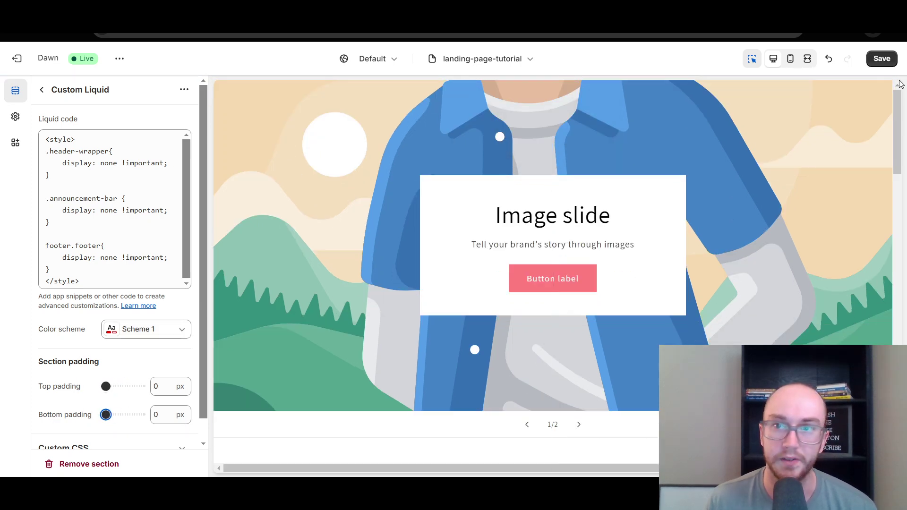
left_click(881, 58)
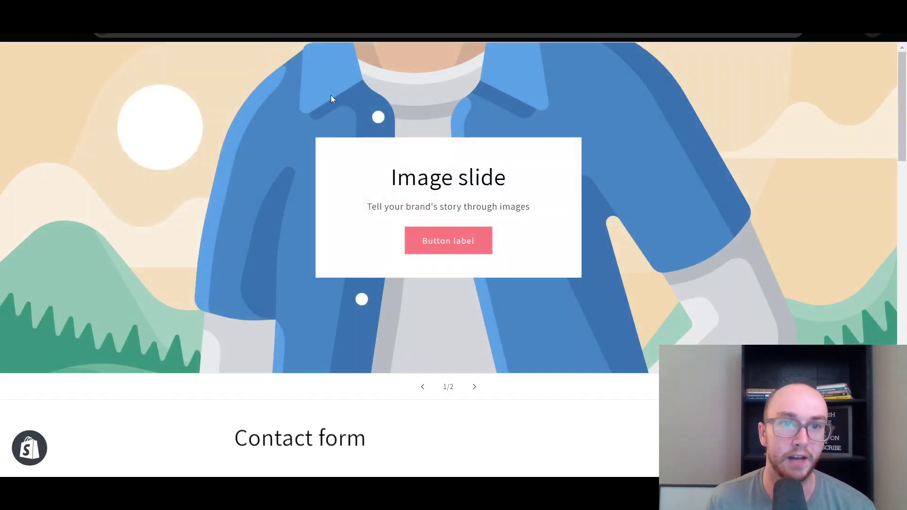
scroll(273, 163, "down", 1)
scroll(274, 163, "up", 1)
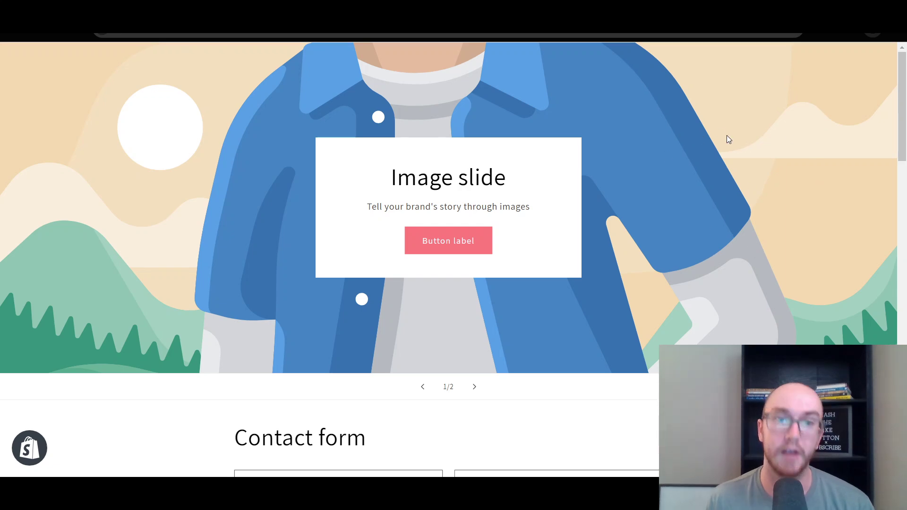
Step: Return to the theme editor and review the Custom Liquid section's code, color scheme and padding settings
left_click(198, 10)
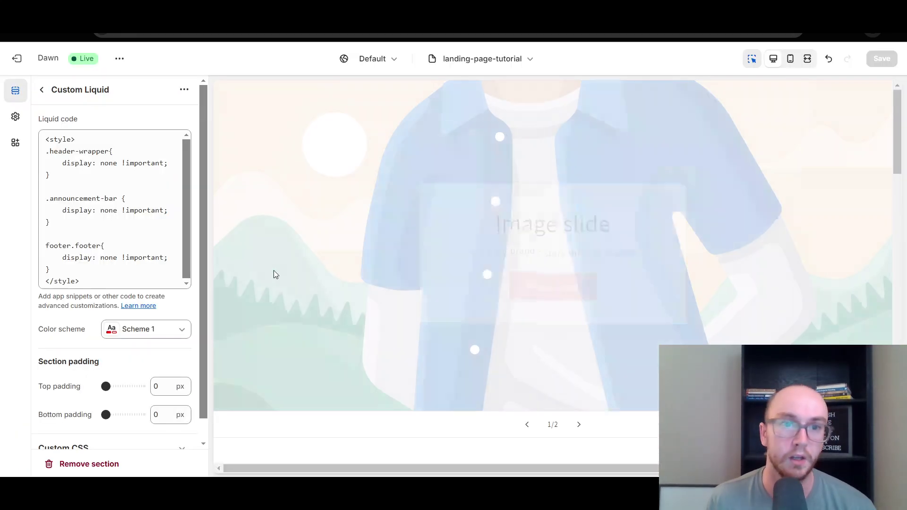
mouse_move(200, 333)
left_mouse_down()
mouse_move(201, 350)
mouse_move(202, 331)
left_mouse_up()
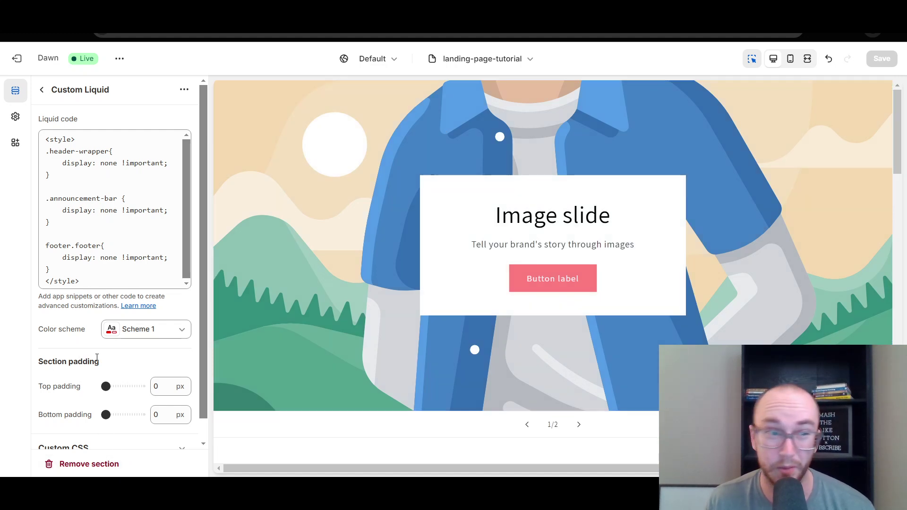
scroll(156, 366, "down", 1)
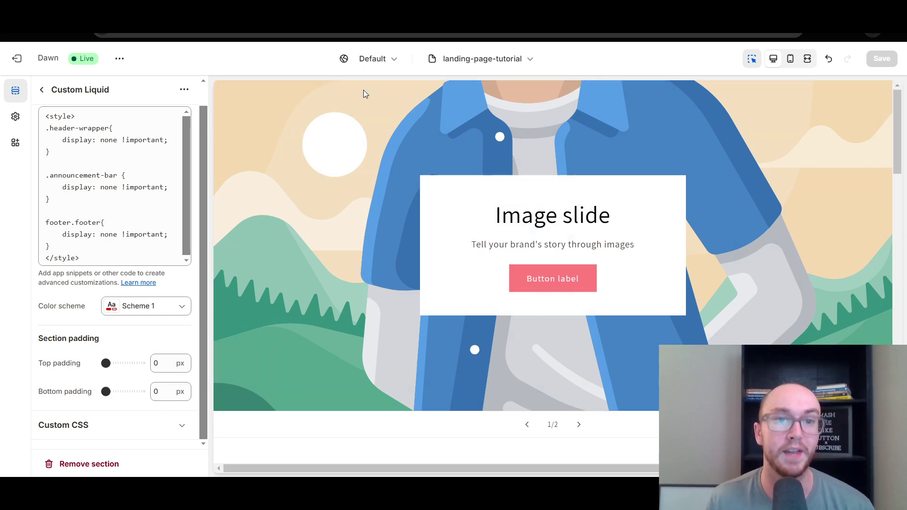
left_click(41, 90)
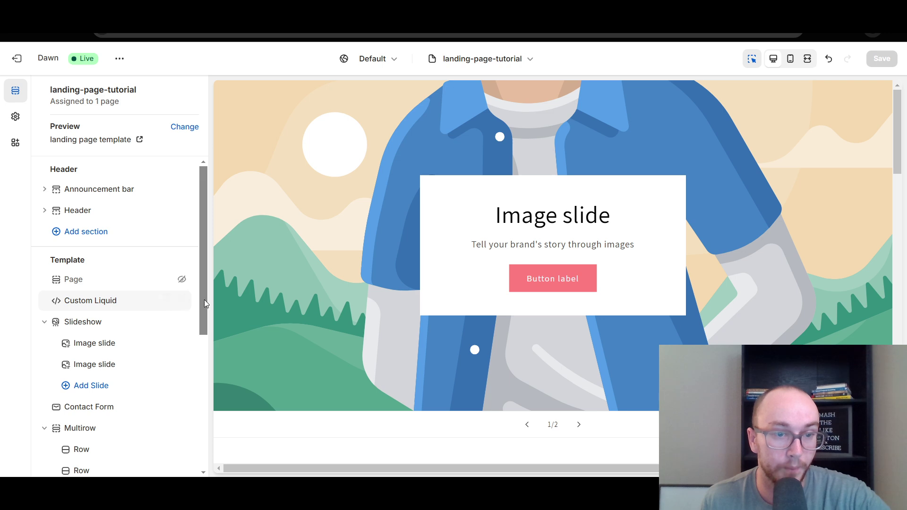
scroll(204, 303, "down", 1)
left_click(114, 301)
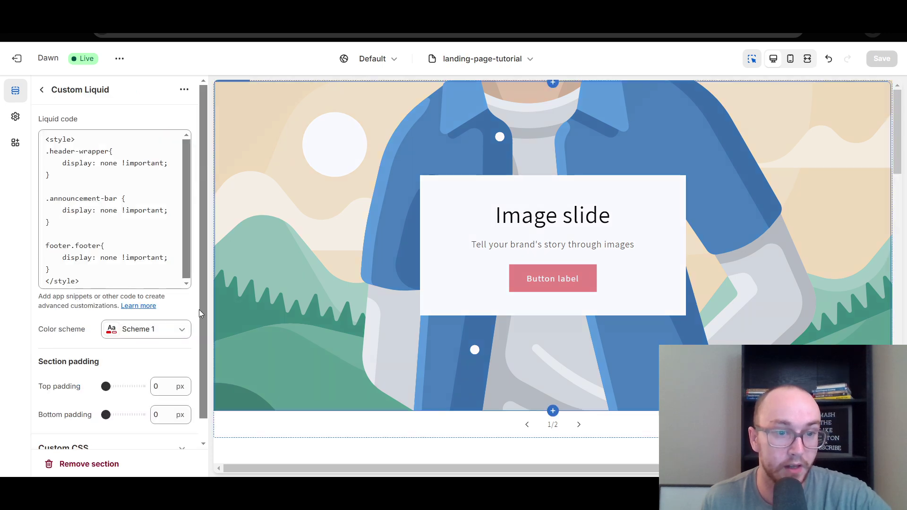
scroll(200, 319, "down", 1)
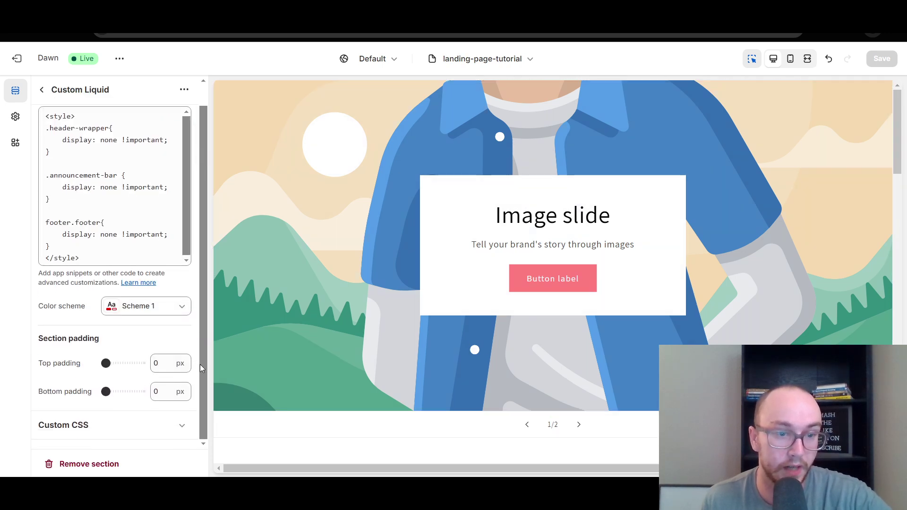
scroll(204, 366, "up", 1)
left_click(42, 90)
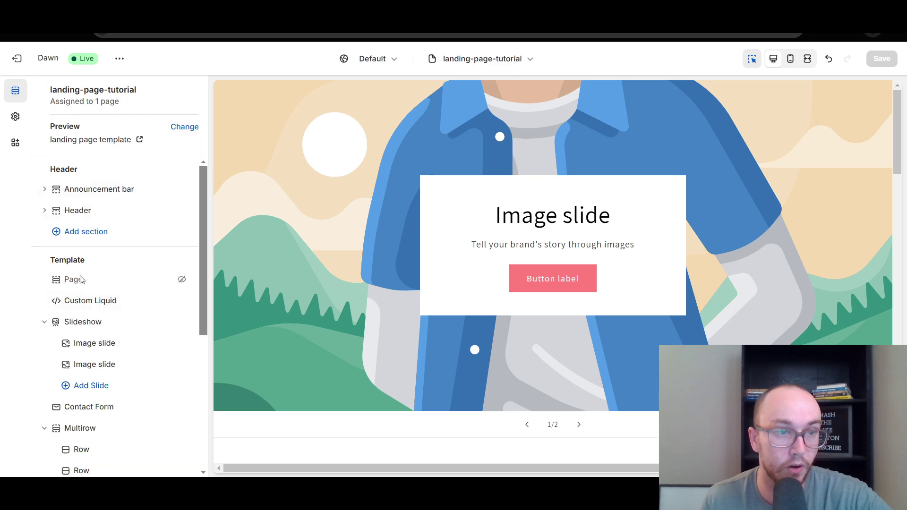
Step: Move the Custom Liquid section to the end of the template, below Email signup
left_click_drag(57, 301, 71, 368)
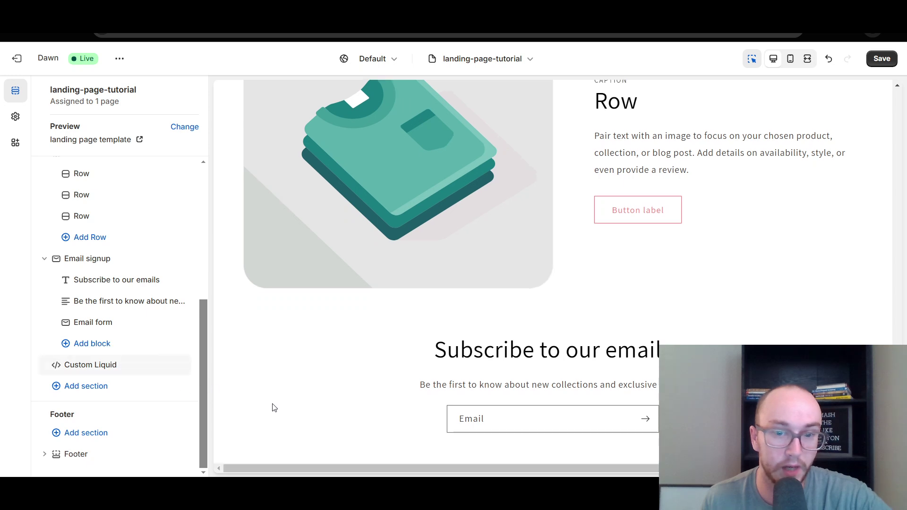
left_click_drag(204, 412, 215, 238)
scroll(256, 367, "up", 3)
scroll(260, 354, "up", 15)
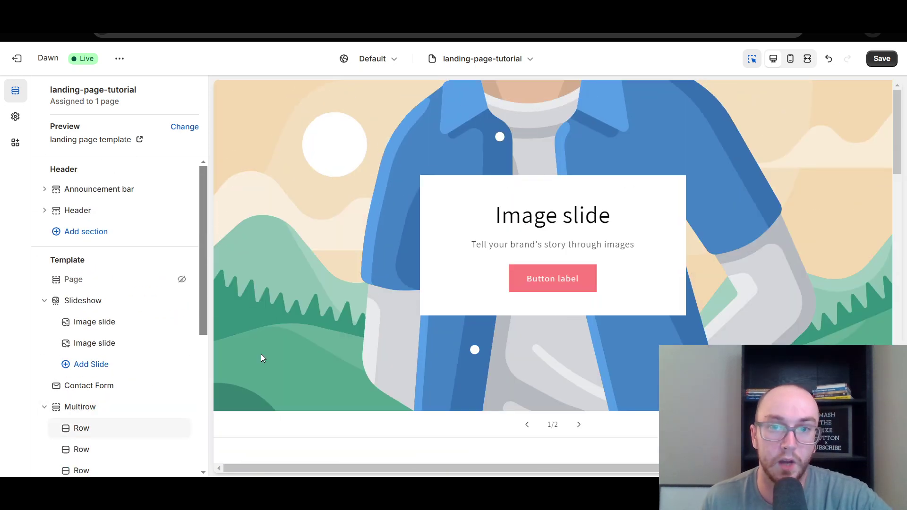
Step: Save the template, then reload the live landing page and look through it from the slideshow to the email signup
left_click(882, 58)
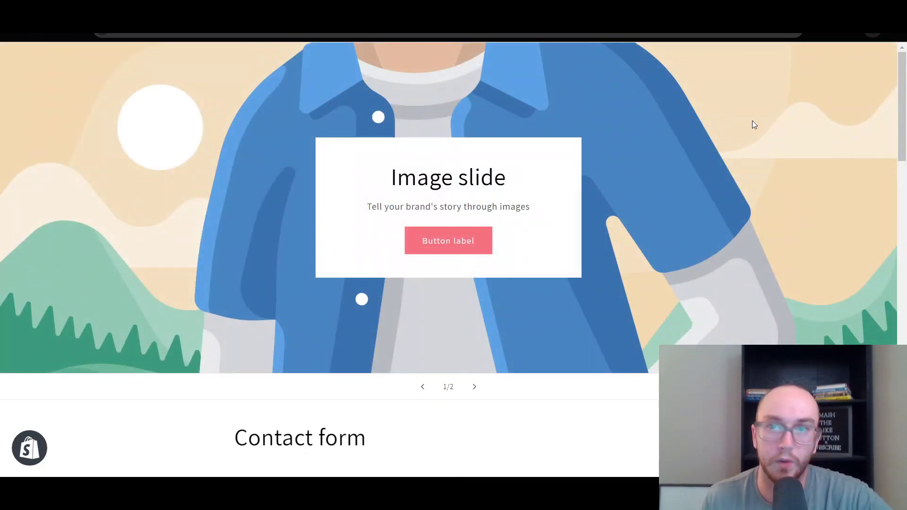
left_click_drag(905, 137, 905, 101)
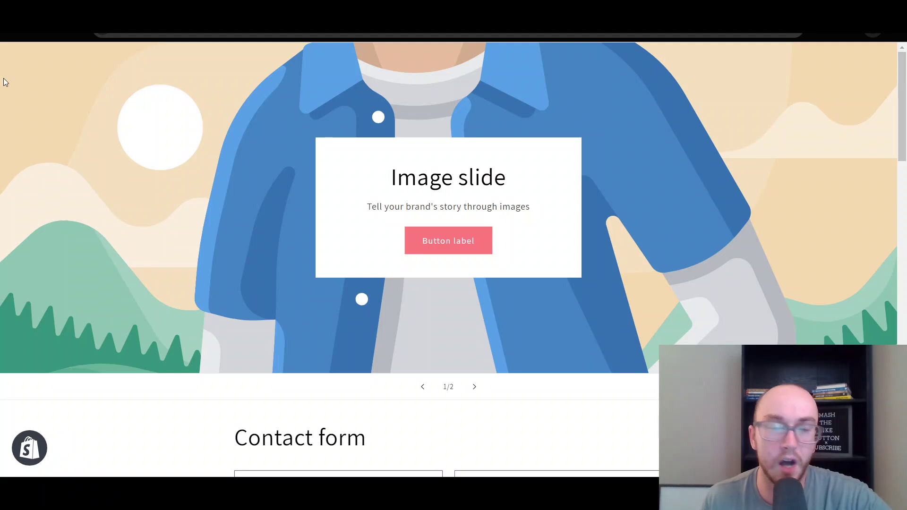
left_click(66, 31)
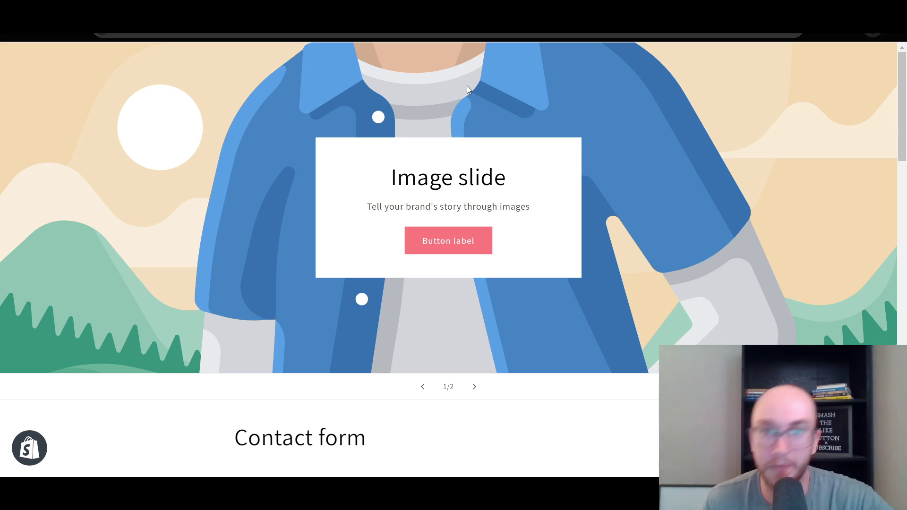
left_click_drag(902, 93, 866, 88)
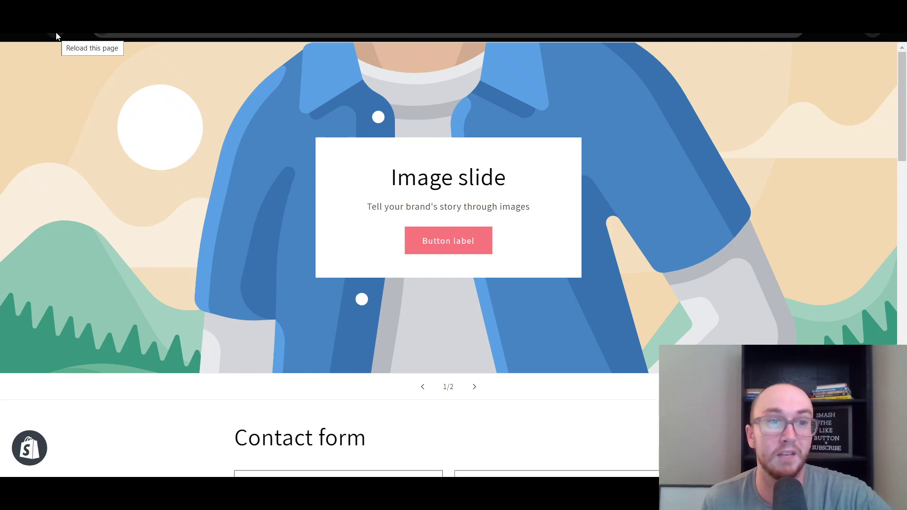
scroll(666, 229, "down", 10)
scroll(657, 236, "down", 15)
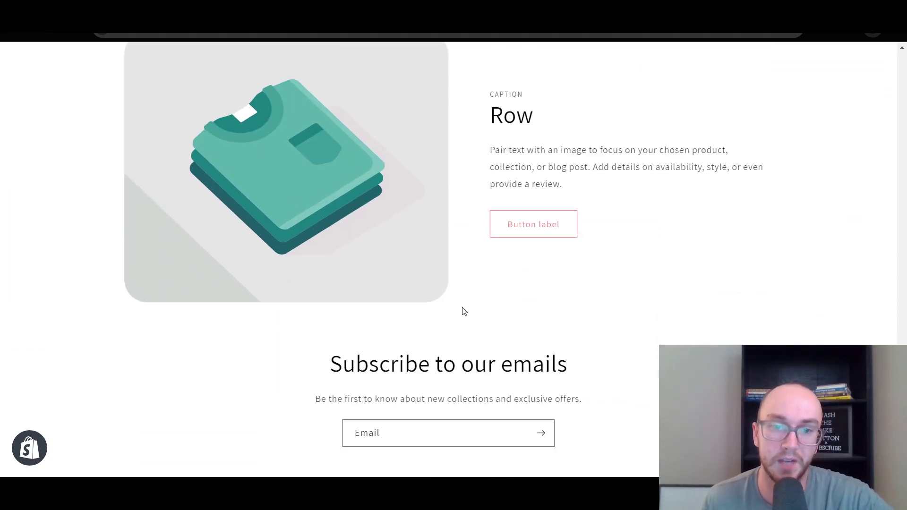
scroll(479, 264, "up", 20)
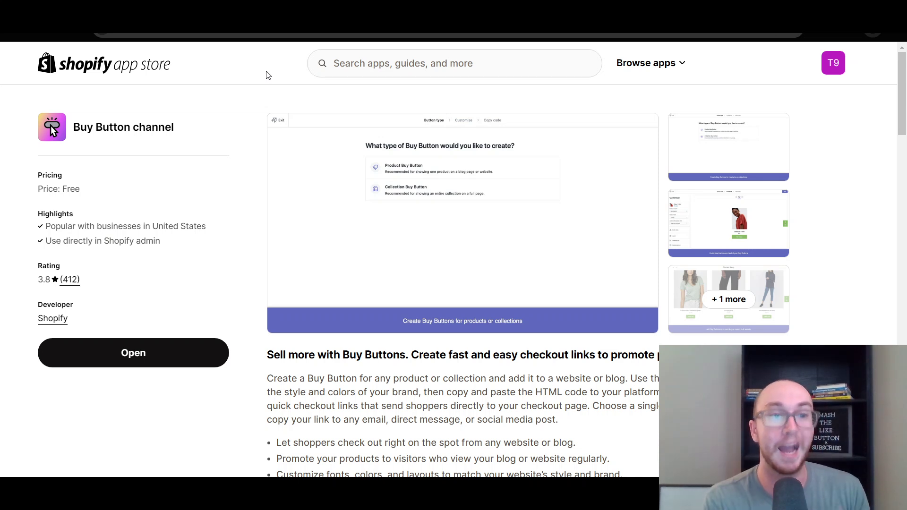
Step: Look at the Buy Button channel app's page in the Shopify App Store and highlight its name
left_click_drag(181, 126, 77, 127)
left_click(143, 150)
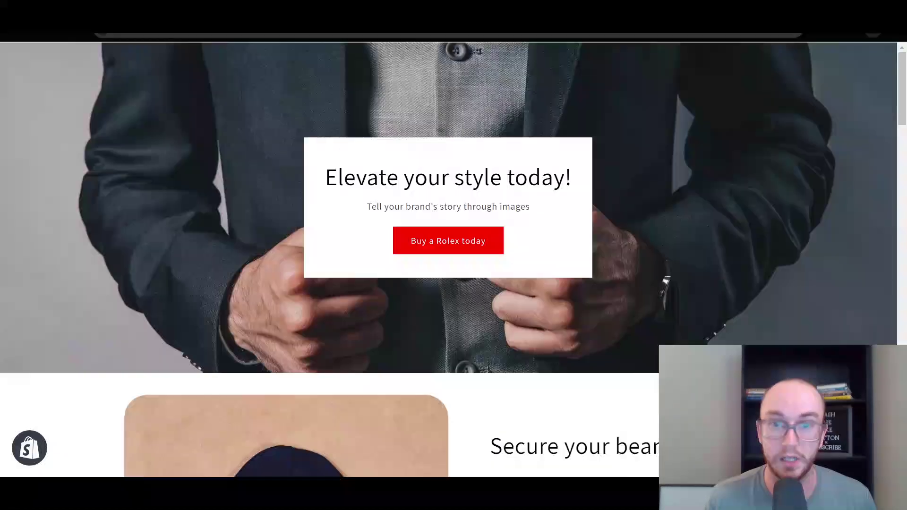
Step: Look through the example landing page's "Secure your beanie" offer and follow its Buy Now link
scroll(578, 240, "down", 6)
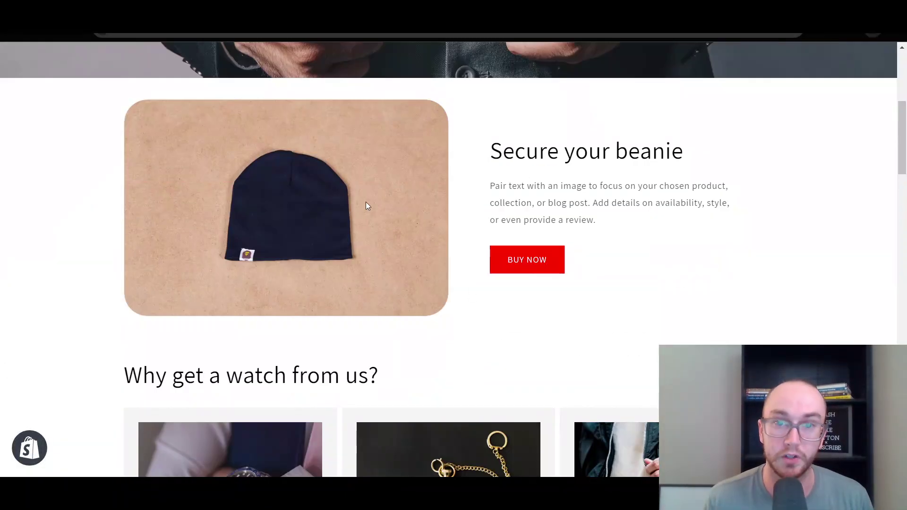
scroll(585, 272, "up", 5)
scroll(580, 265, "down", 4)
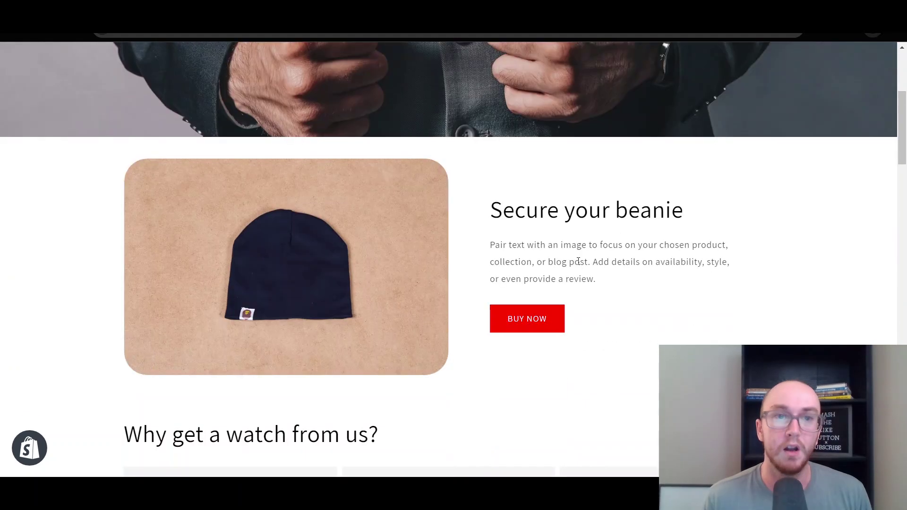
scroll(515, 342, "down", 4)
scroll(526, 184, "up", 3)
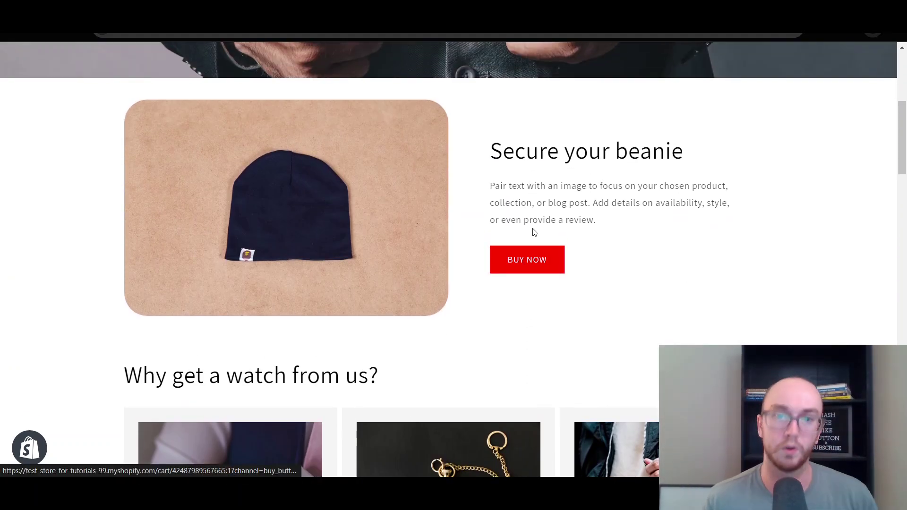
left_click(540, 264)
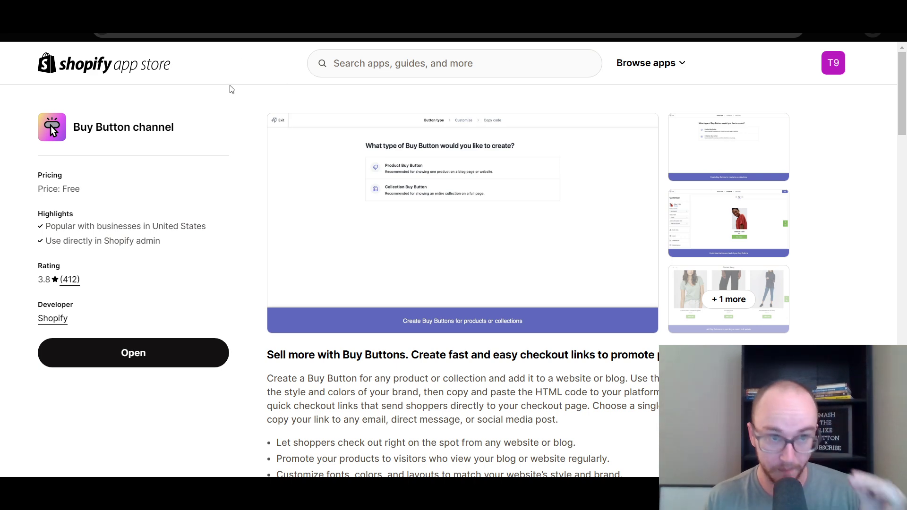
Step: Switch back from the App Store page to the landing-page-tutorial template in the theme editor
left_click(212, 10)
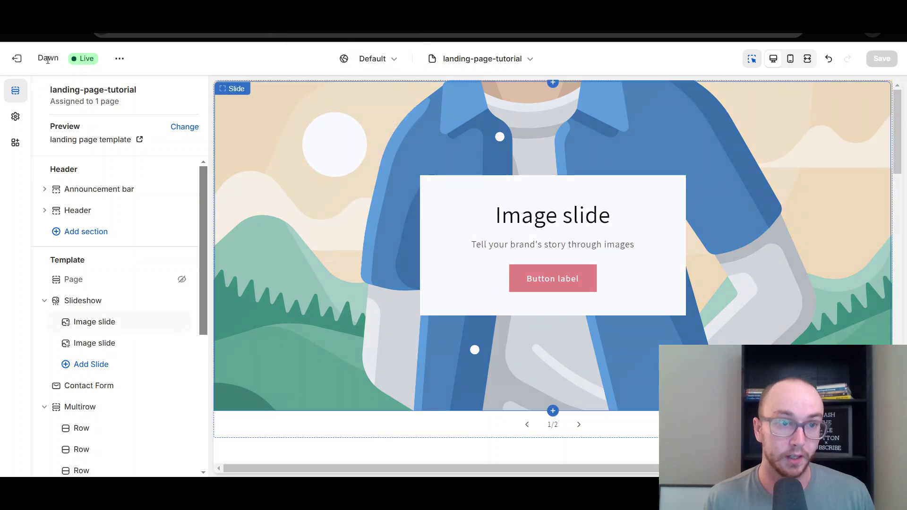
Step: Leave the theme editor and open the Rolex Sea-Dweller Deepsea product from the store's product list
left_click(17, 60)
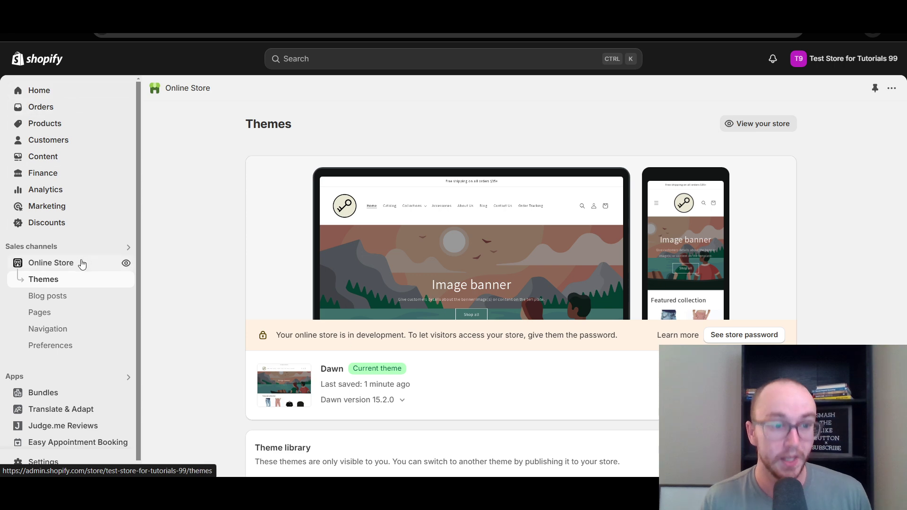
left_click(45, 125)
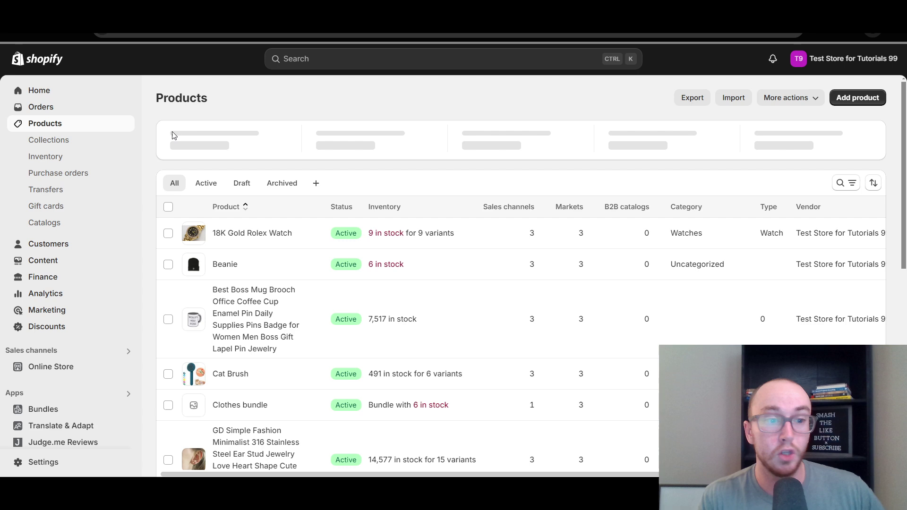
mouse_move(173, 136)
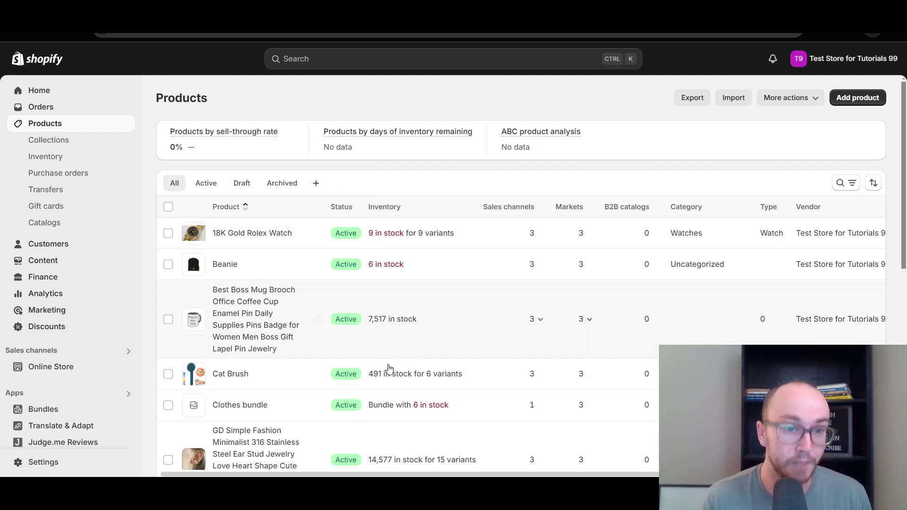
scroll(378, 373, "down", 6)
scroll(375, 370, "down", 3)
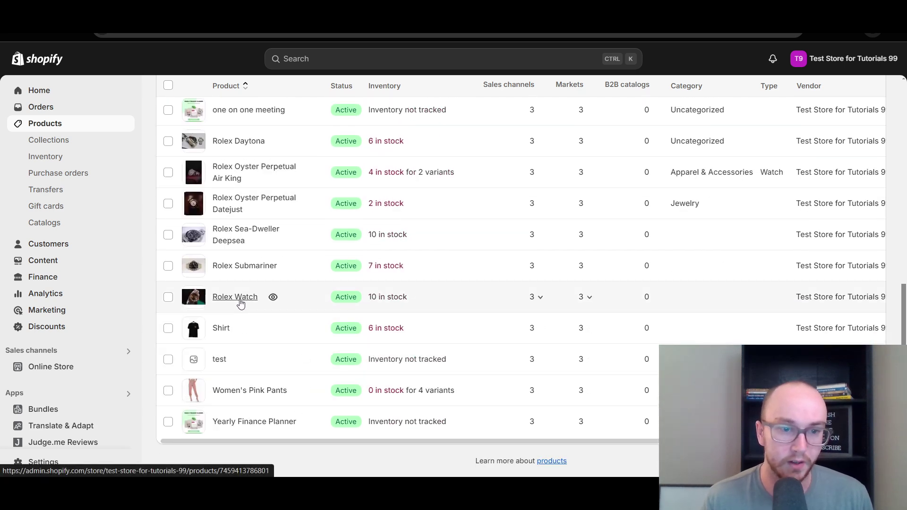
left_click(246, 235)
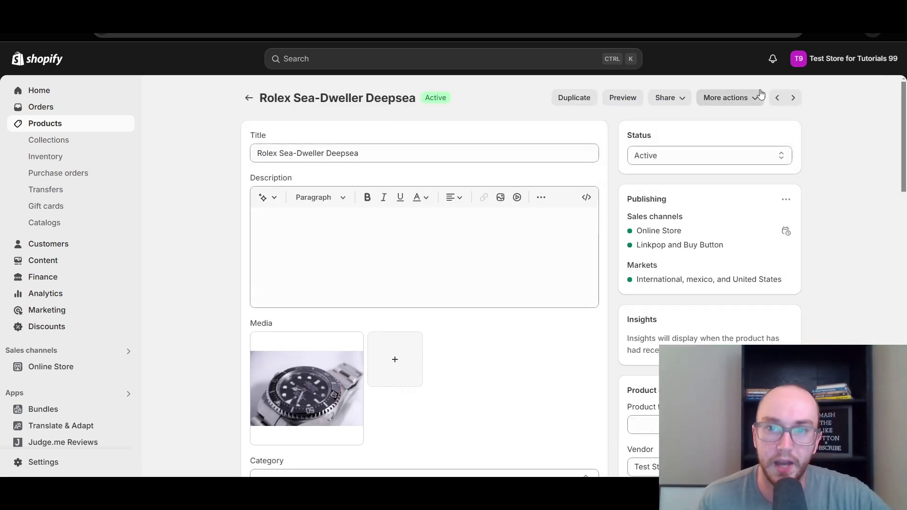
Step: Create a Buy Button checkout link for the Rolex Sea-Dweller Deepsea's Default Title variant and copy it
left_click(733, 102)
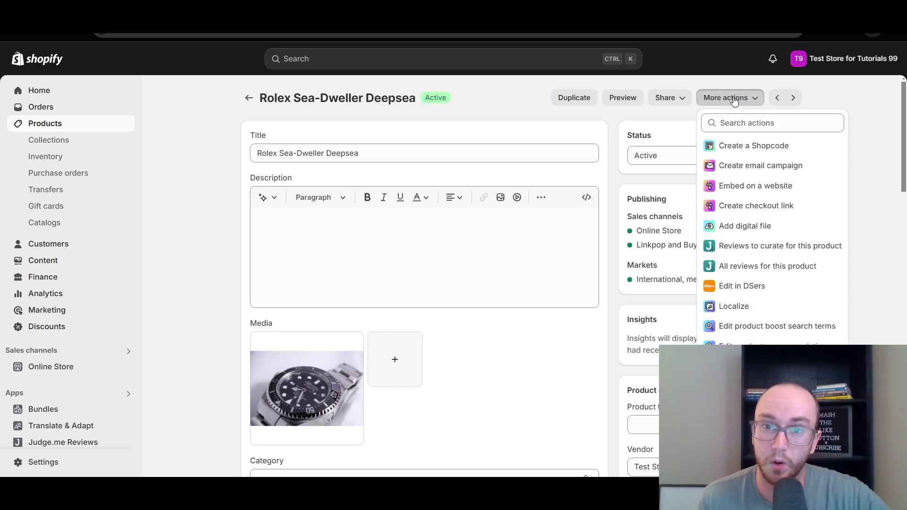
left_click(735, 206)
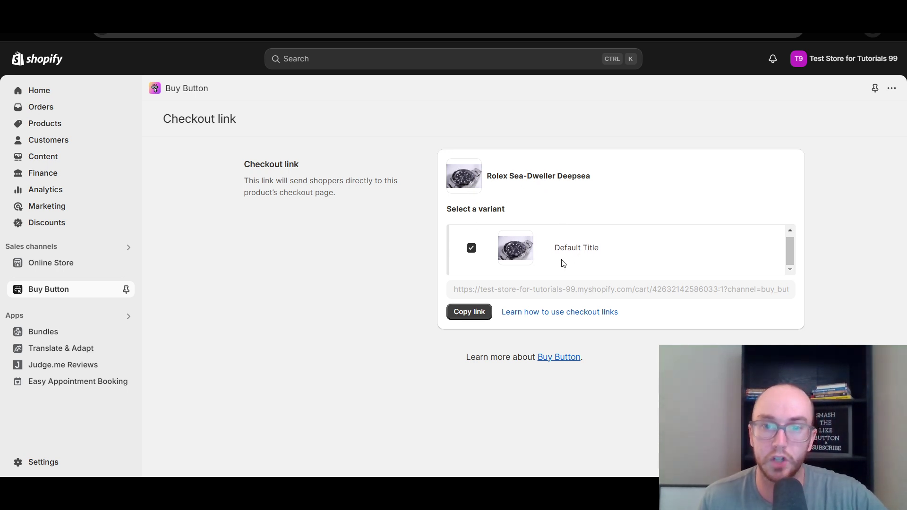
left_click(461, 310)
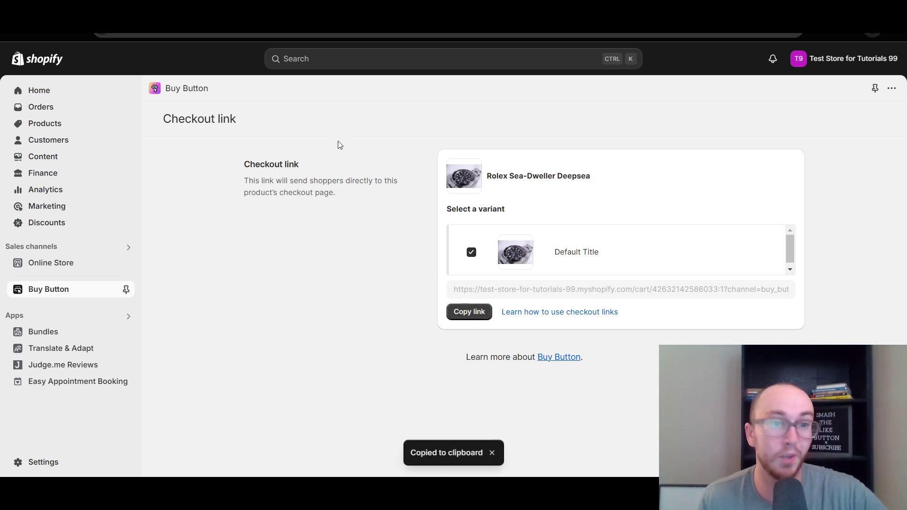
Step: Reopen the landing-page-tutorial page template in the Dawn theme editor and open the first image slide's settings
key("ctrl+Tab")
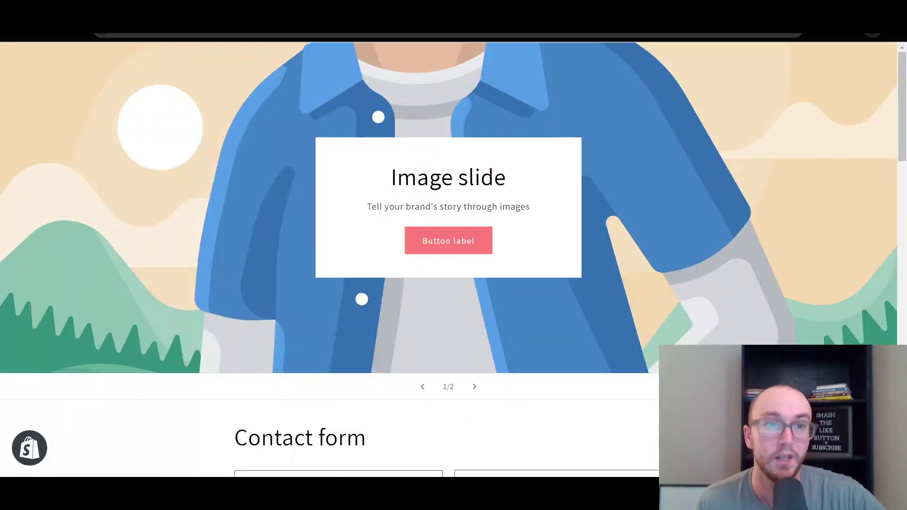
key("ctrl+shift+Tab")
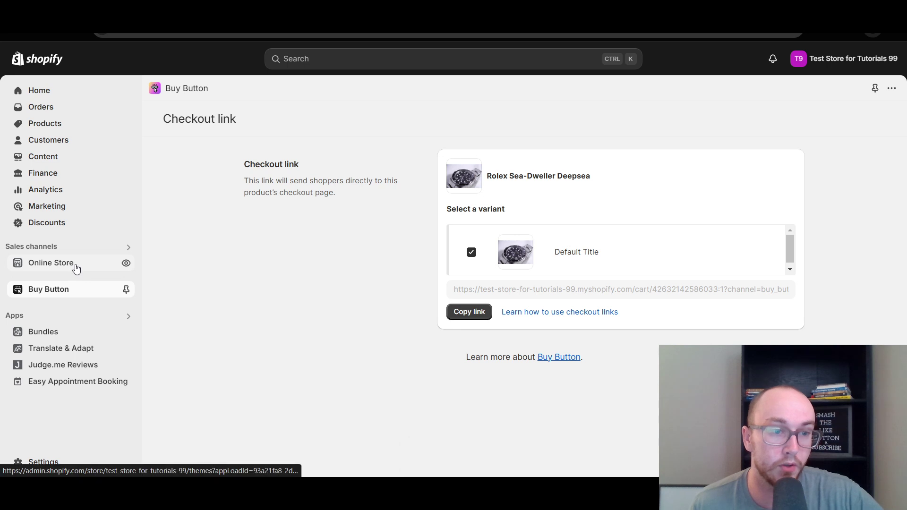
left_click(76, 268)
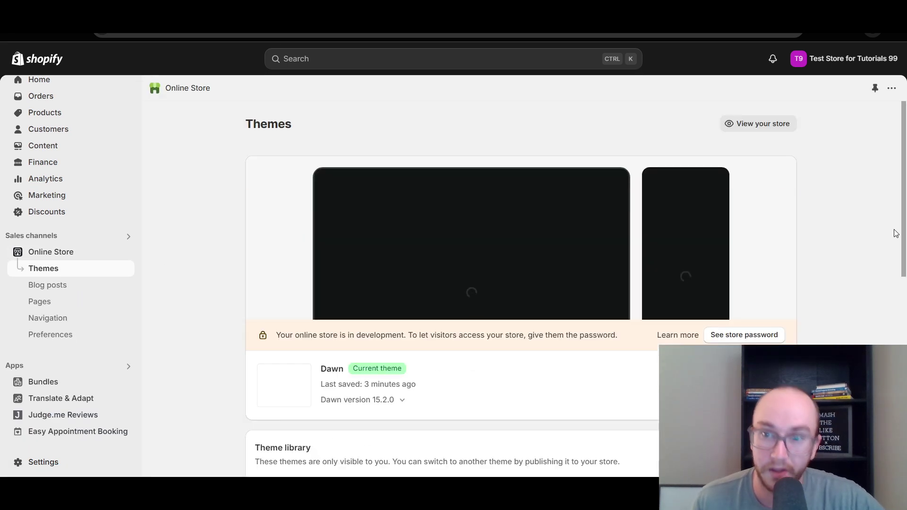
scroll(903, 208, "down", 5)
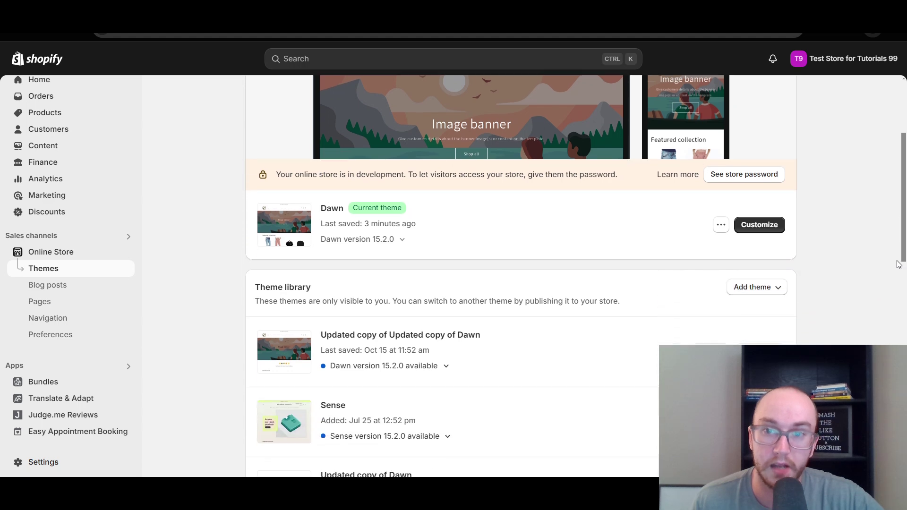
left_click(783, 175)
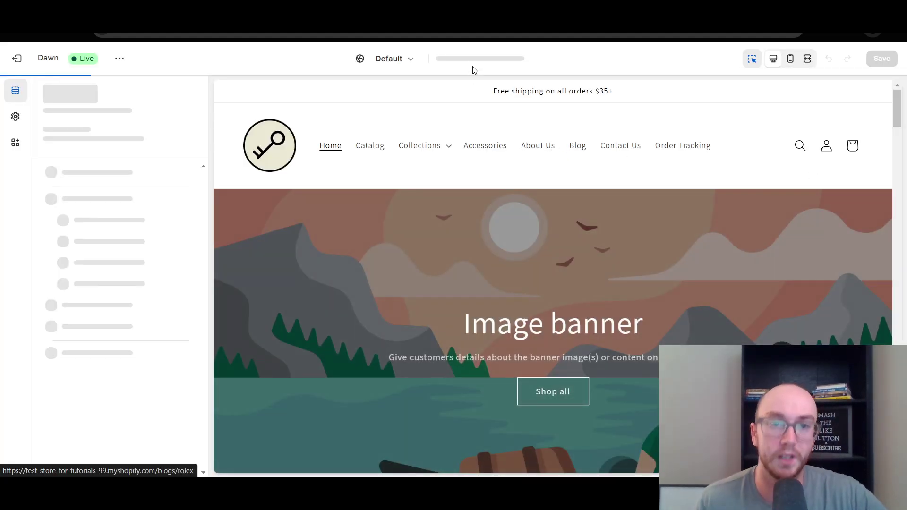
left_click(478, 60)
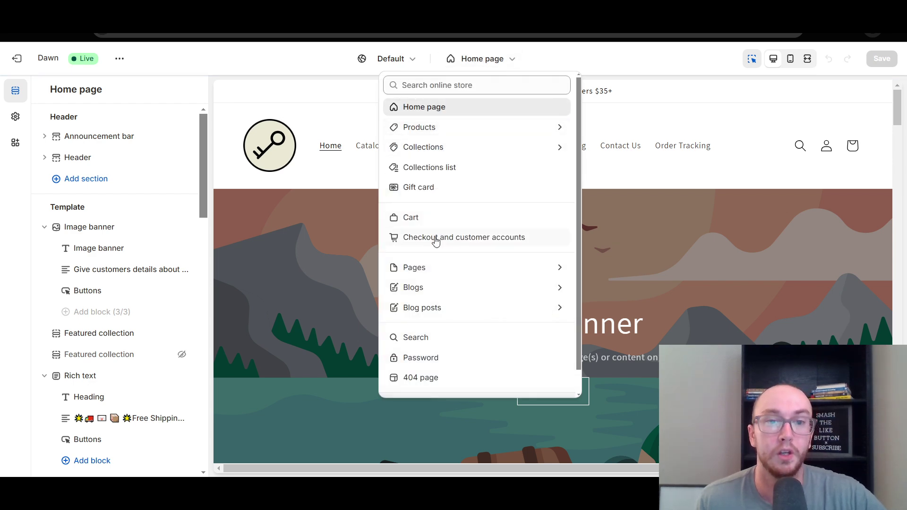
left_click(422, 268)
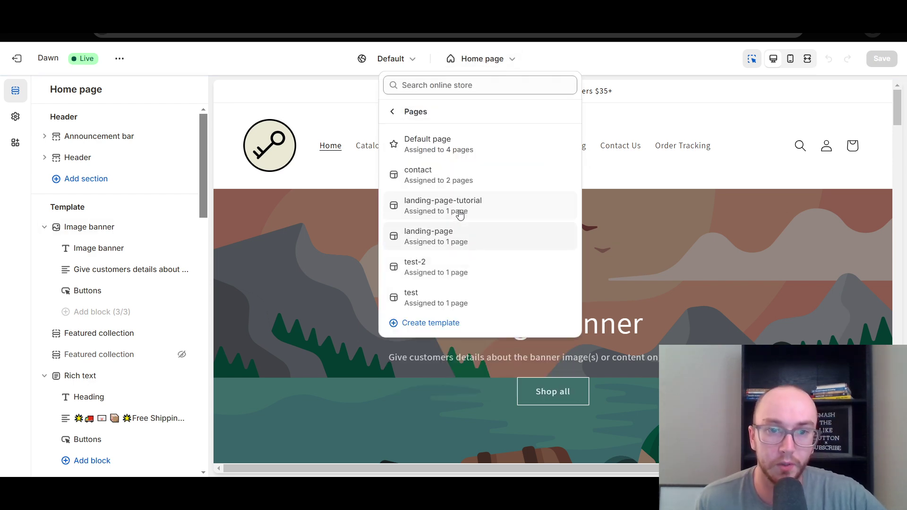
left_click(459, 213)
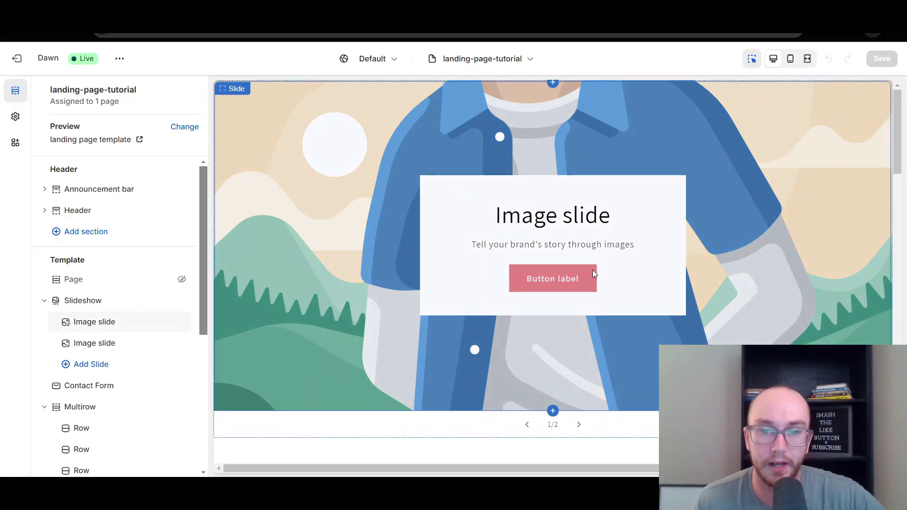
left_click(588, 222)
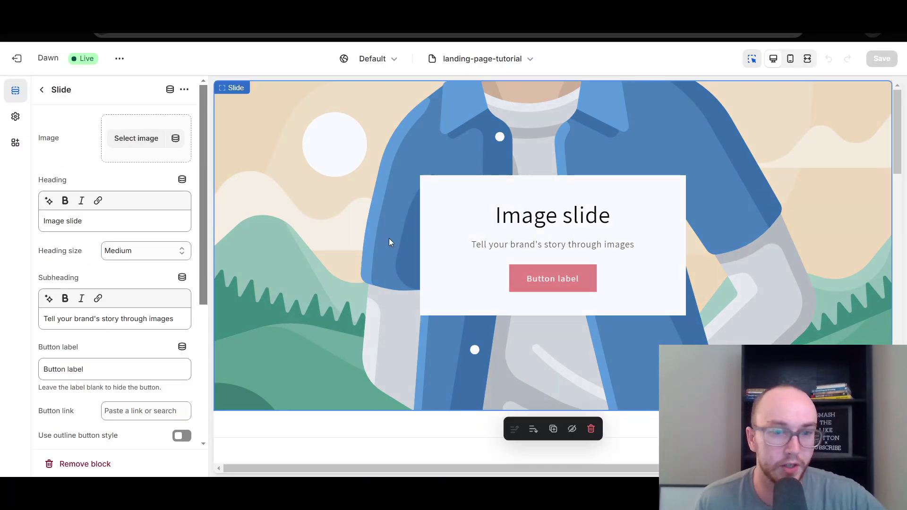
left_click_drag(204, 270, 196, 235)
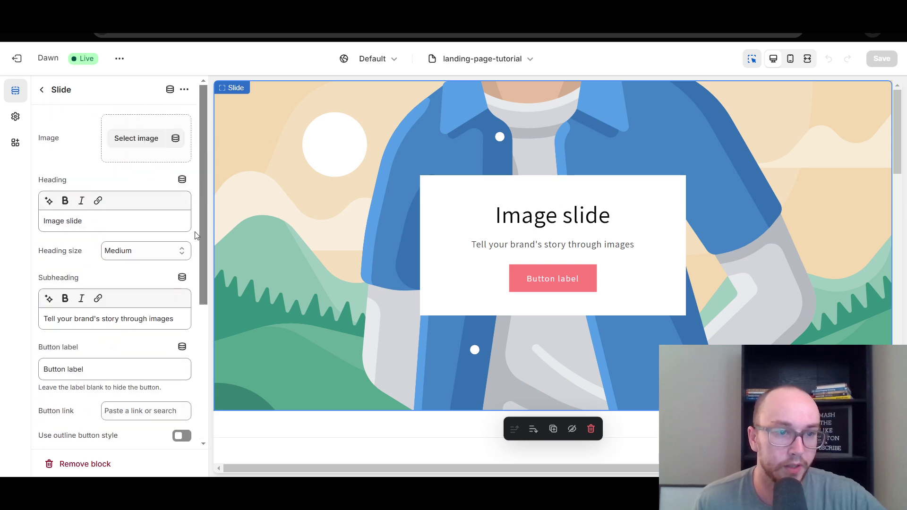
scroll(143, 253, "down", 4)
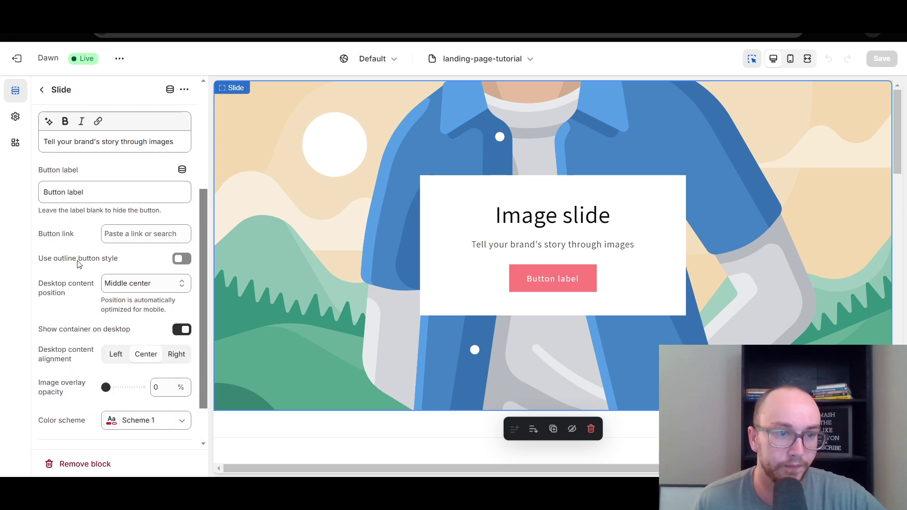
left_click(127, 236)
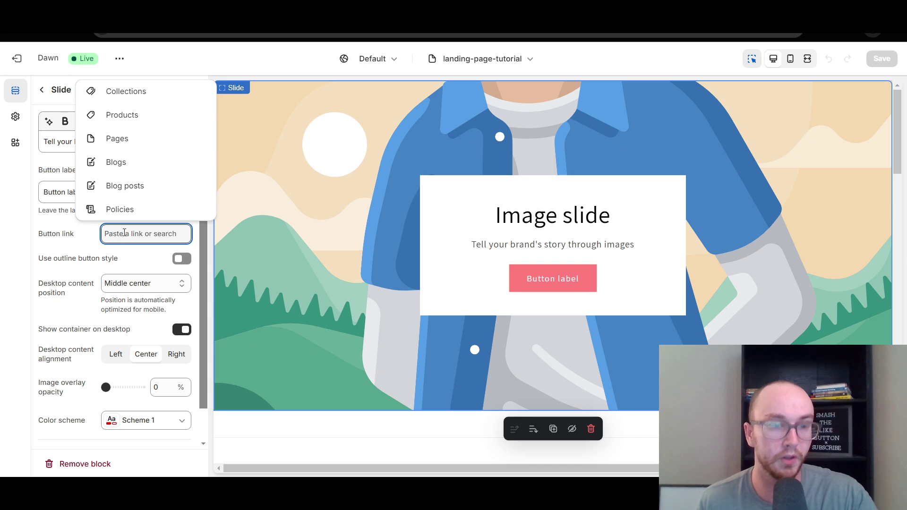
key("ctrl+v")
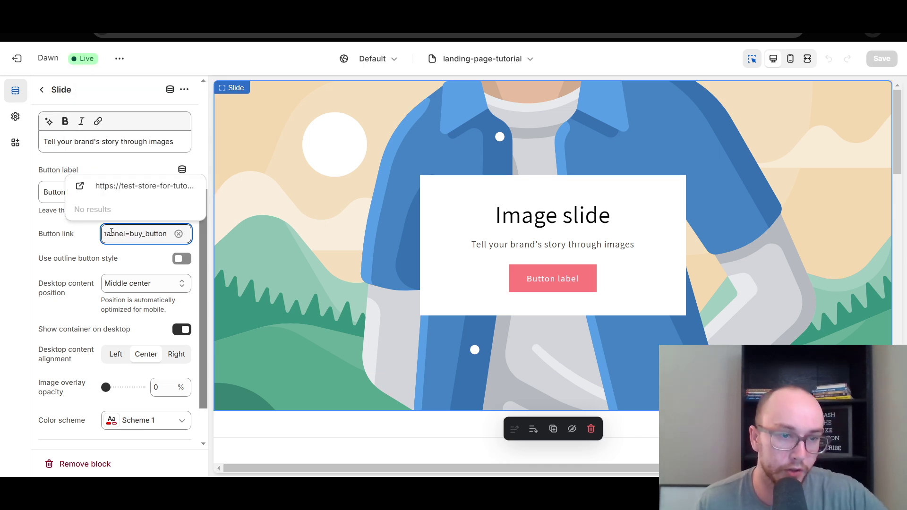
right_click(112, 233)
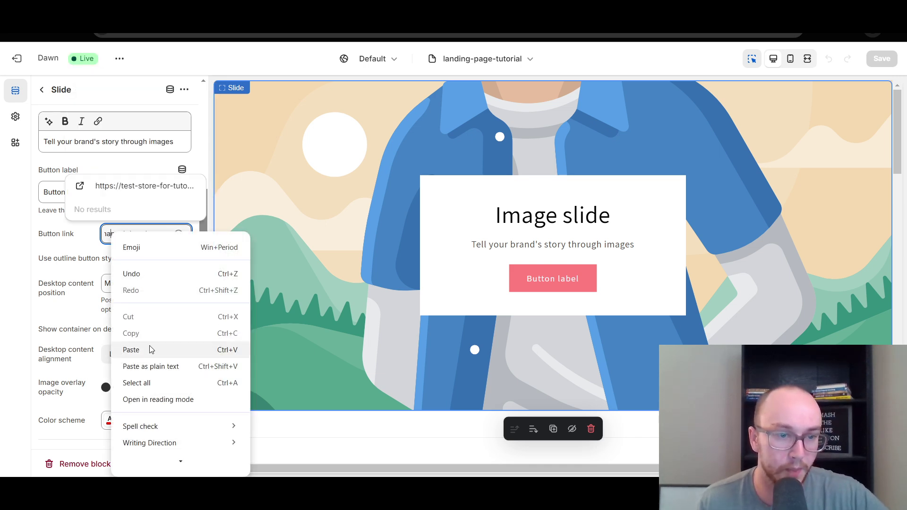
left_click(84, 239)
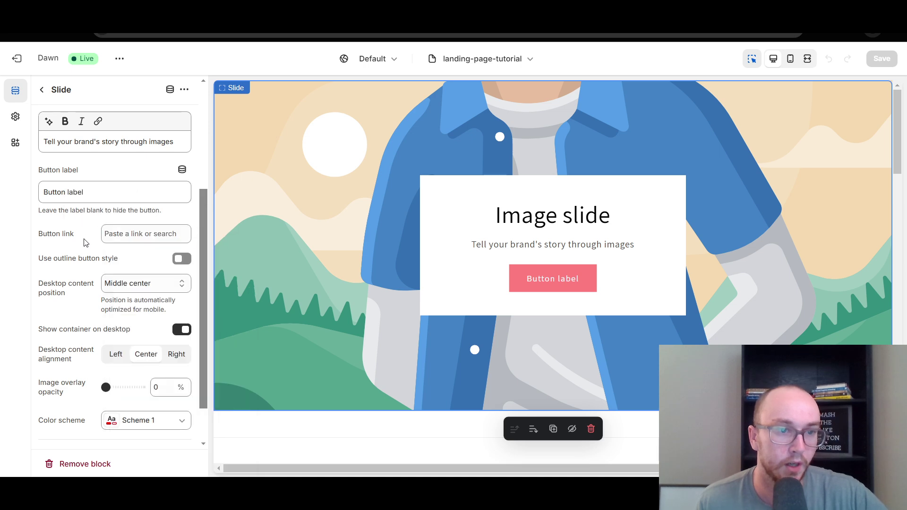
Step: Set the first image slide's button link to the copied product checkout link
left_click(142, 237)
key("ctrl+v")
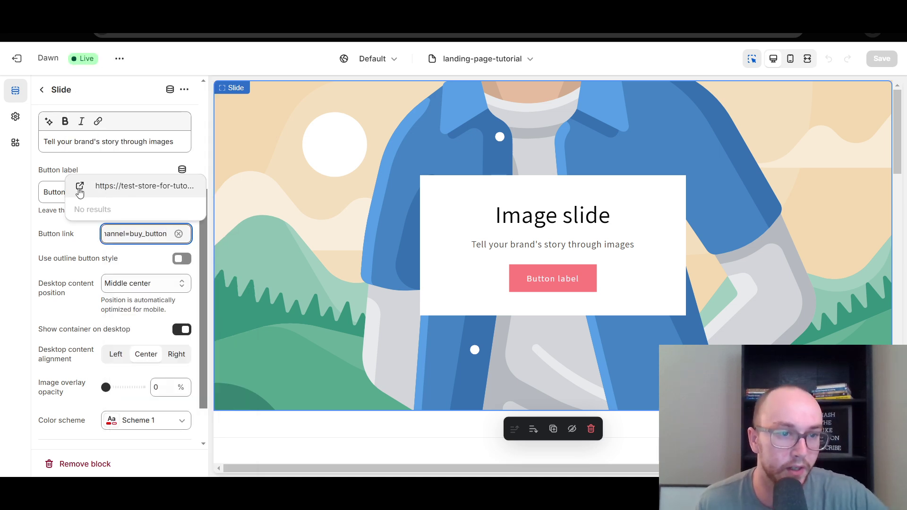
left_click(92, 190)
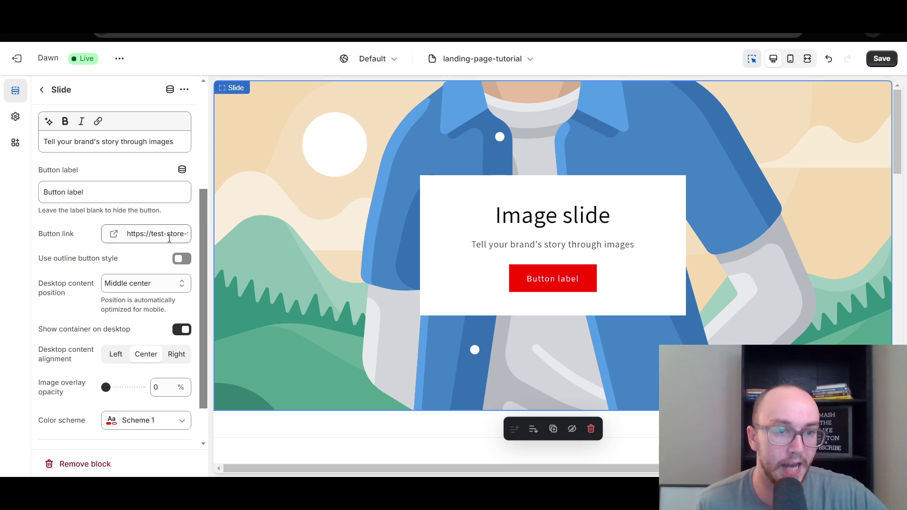
Step: Change the first image slide's button label to "CLICK HERE TO BUY NOW"
left_click_drag(86, 195, 47, 198)
triple_click(58, 193)
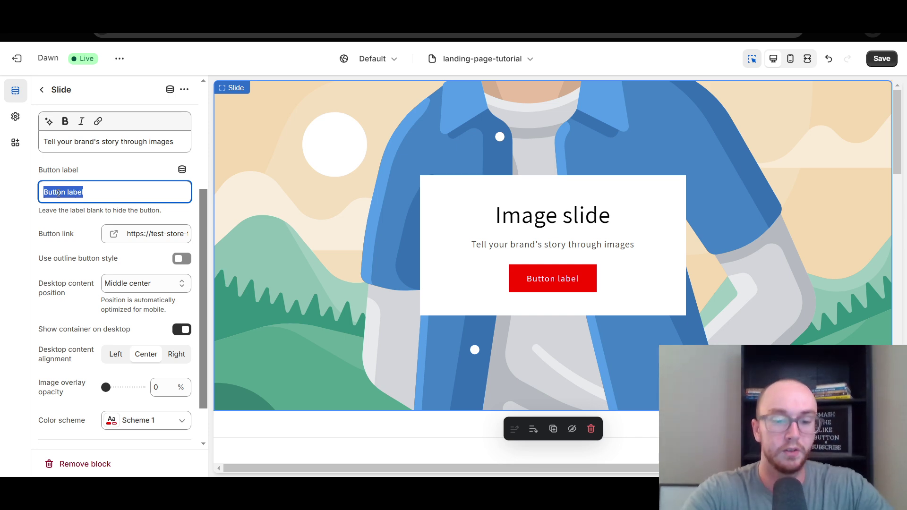
type("click h")
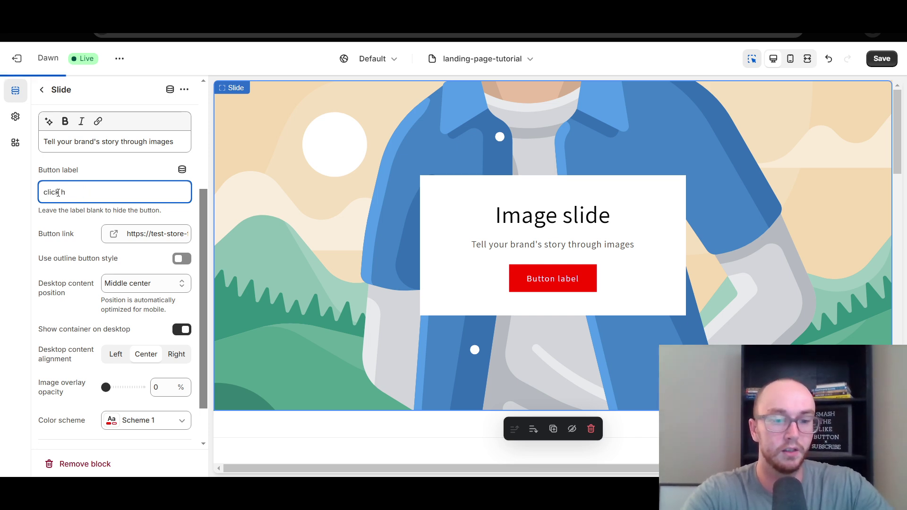
type("ere")
key("BackSpace")
key("BackSpace")
key("BackSpace")
key("BackSpace")
key("BackSpace")
key("BackSpace")
key("BackSpace")
key("BackSpace")
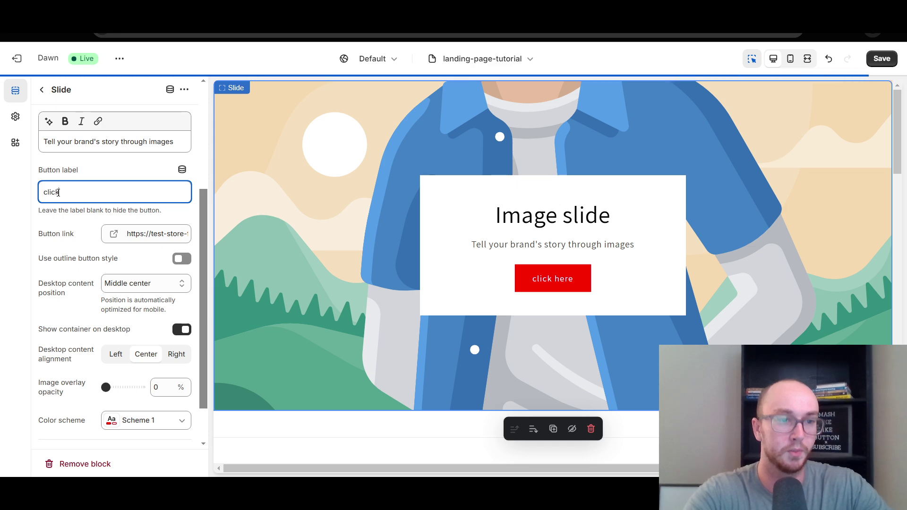
type("C")
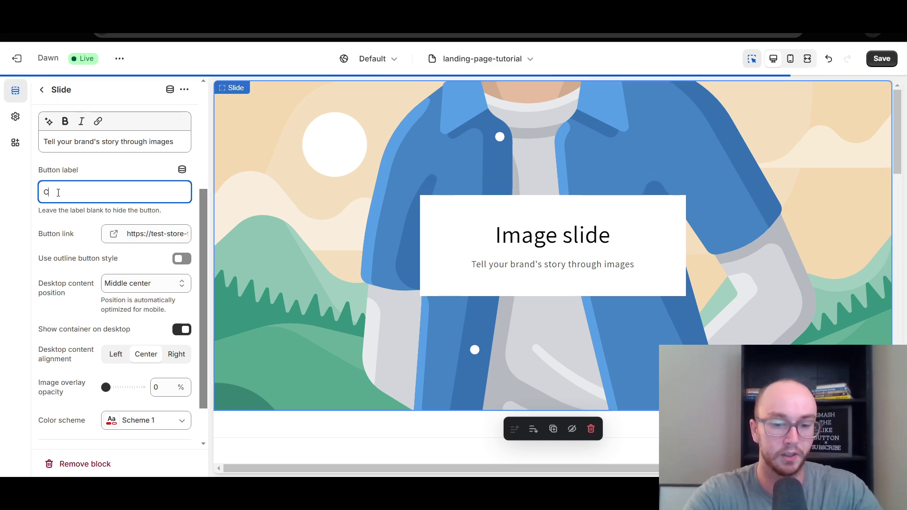
type("LICK HERE ")
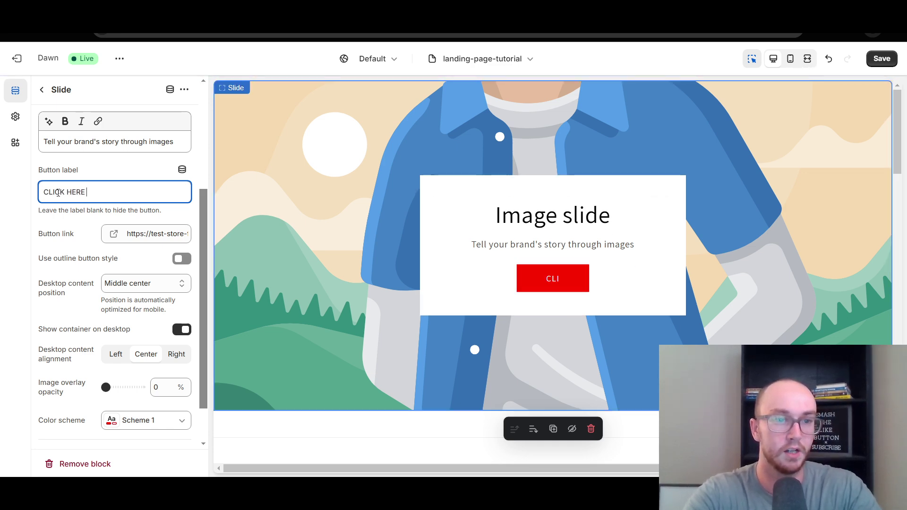
type("TO BUY NOW")
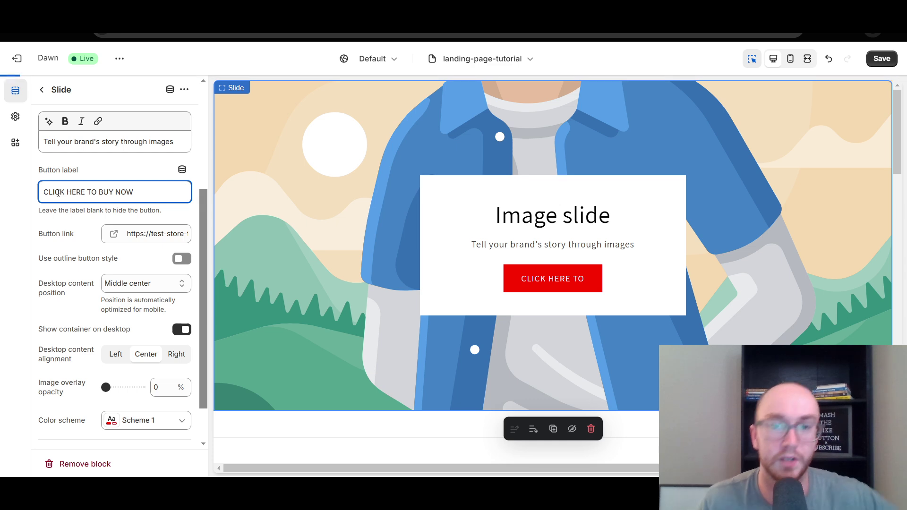
left_click(101, 160)
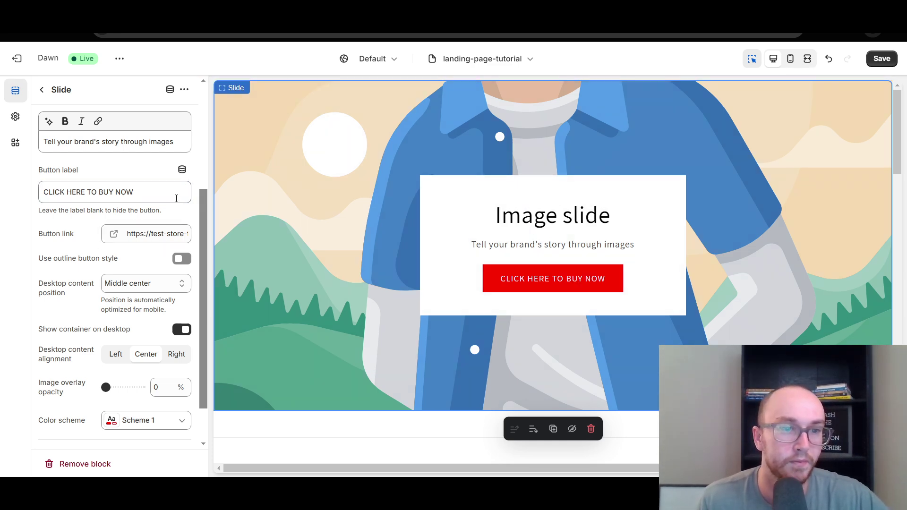
Step: Clear the heading and subheading text of the first image slide so only its button remains
scroll(138, 175, "up", 3)
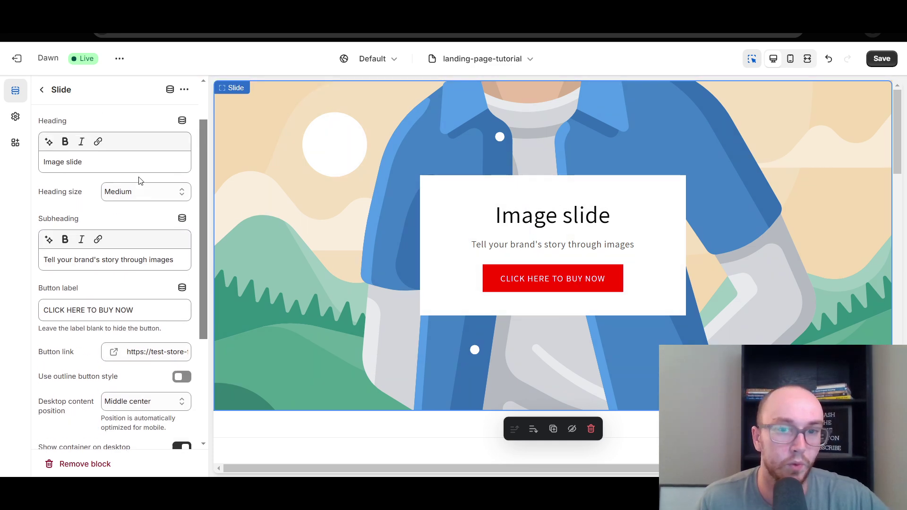
triple_click(109, 166)
key("BackSpace")
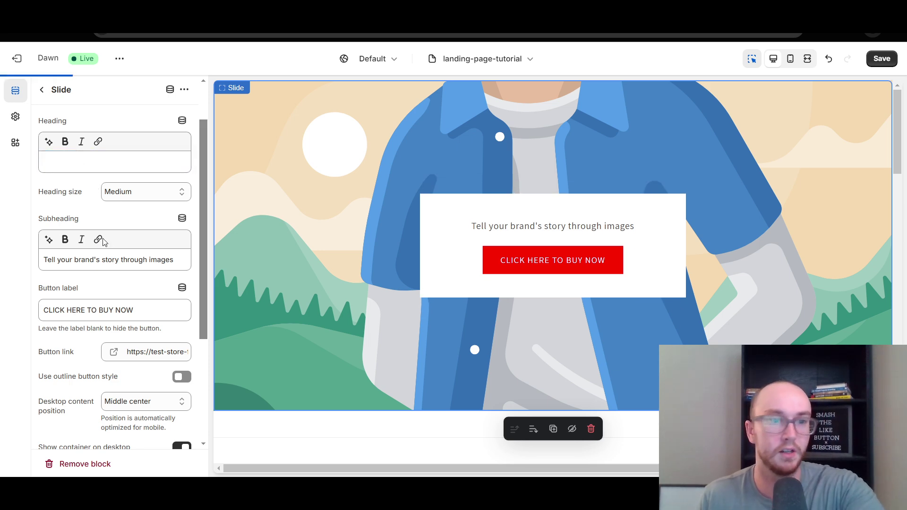
triple_click(120, 259)
key("BackSpace")
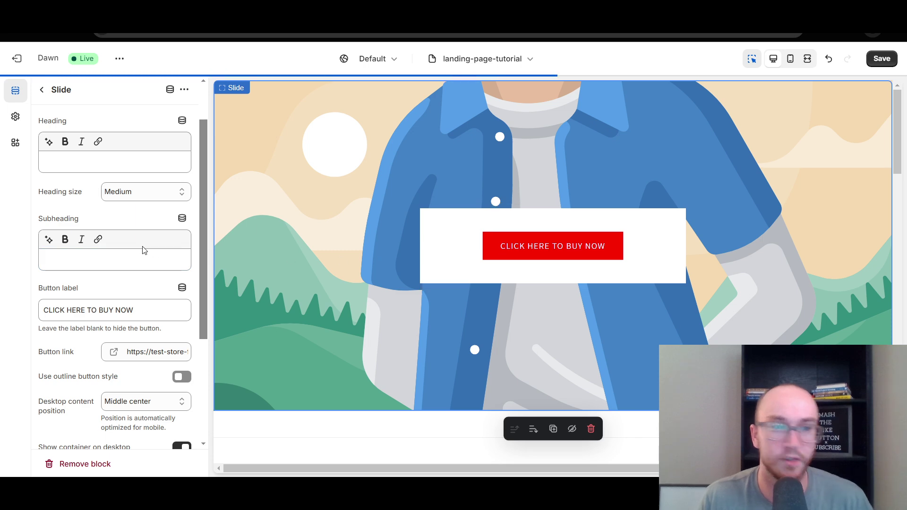
Step: Try left alignment for the image slide's desktop content and return it to center
scroll(151, 313, "down", 3)
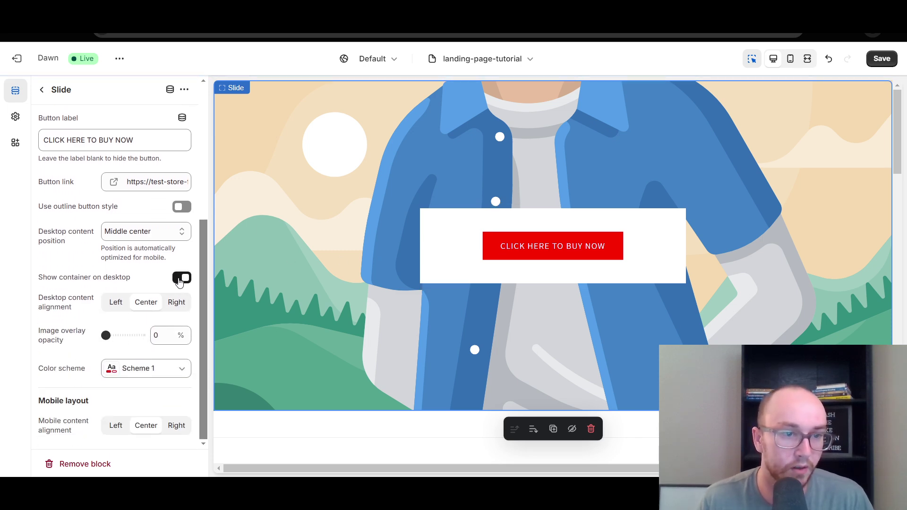
scroll(128, 330, "up", 4)
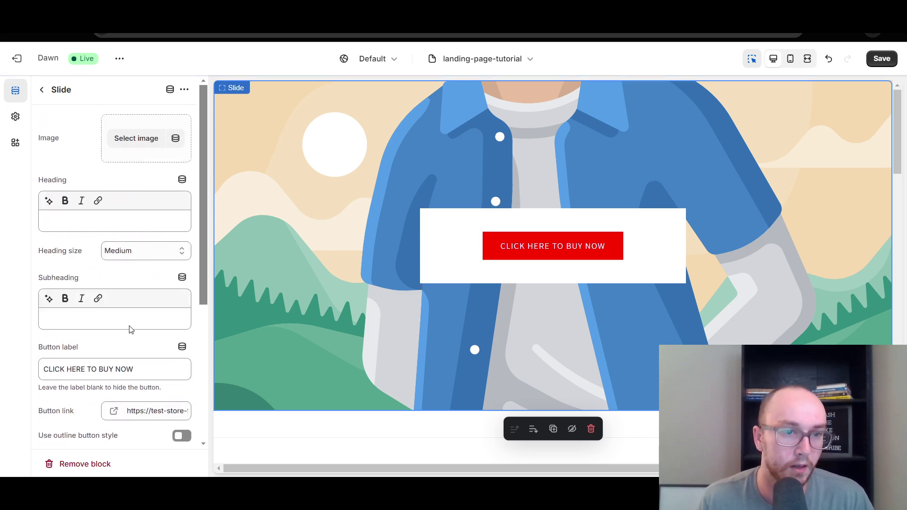
scroll(124, 363, "down", 4)
scroll(118, 362, "up", 1)
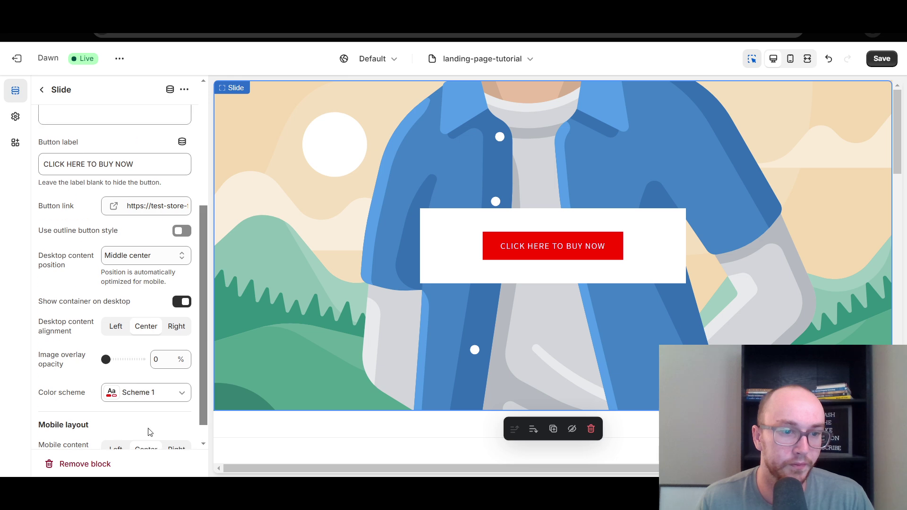
left_click(116, 362)
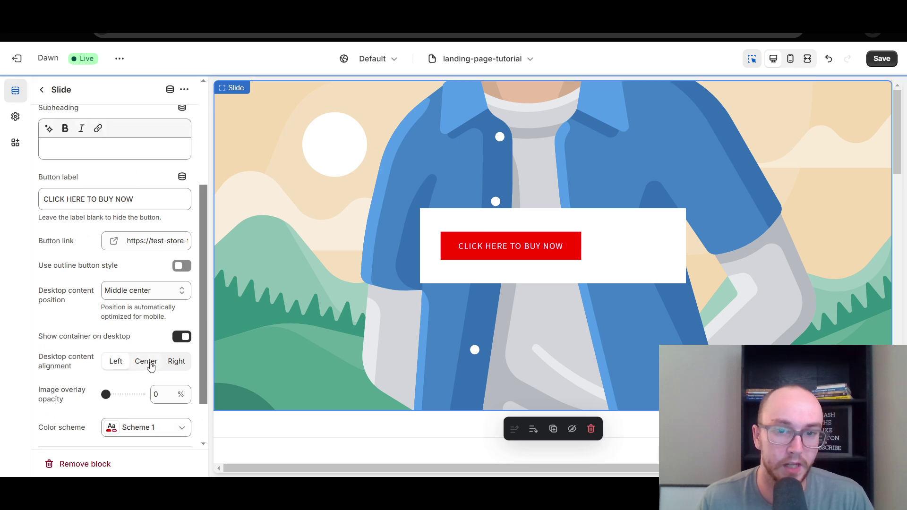
left_click(147, 364)
Step: Turn off the container shown on desktop behind the first image slide's button
scroll(165, 352, "up", 1)
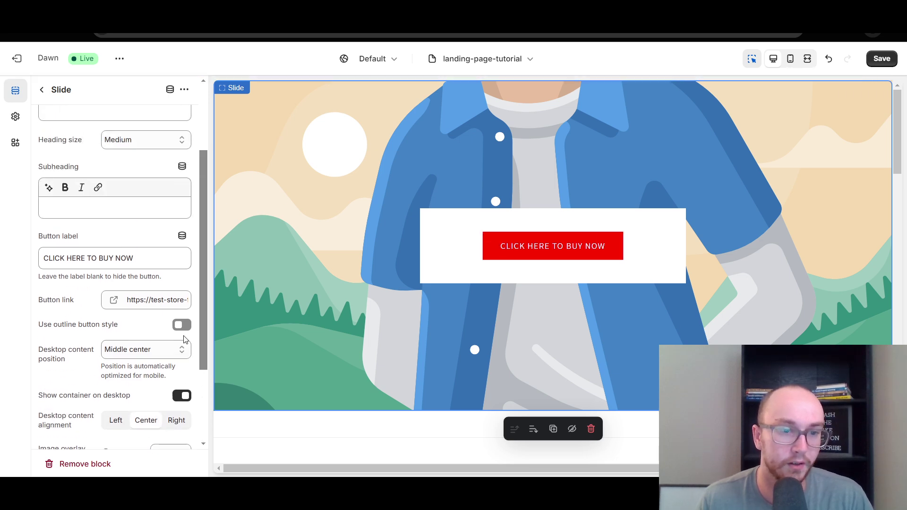
left_click(184, 394)
scroll(183, 384, "down", 2)
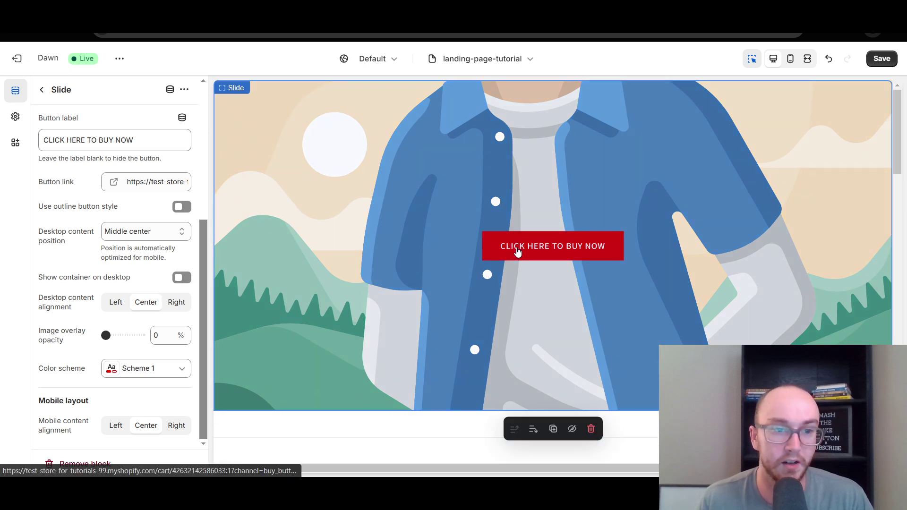
Step: Preview the outline button style on the slide, switch it back off and save the template
left_click(185, 209)
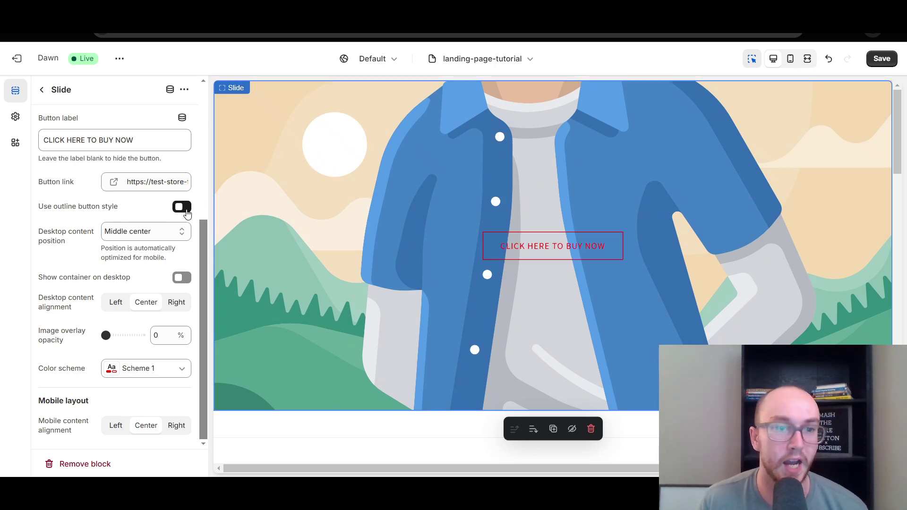
left_click(185, 208)
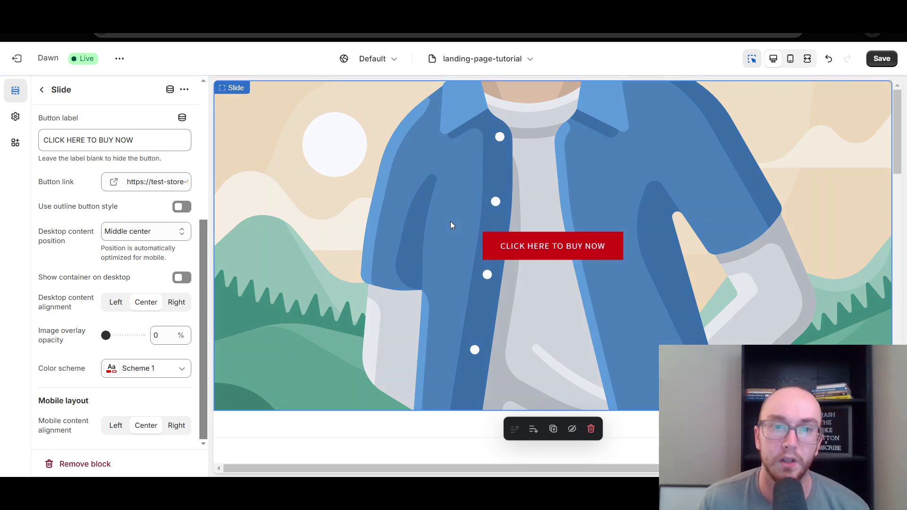
left_click(882, 58)
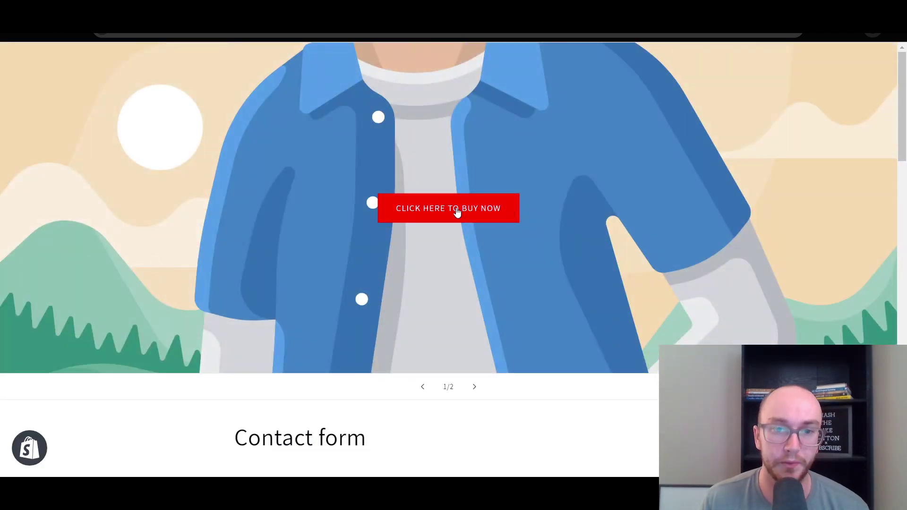
Step: View the live landing page and follow its "CLICK HERE TO BUY NOW" button to check the product in the checkout
scroll(472, 218, "down", 3)
scroll(491, 224, "up", 3)
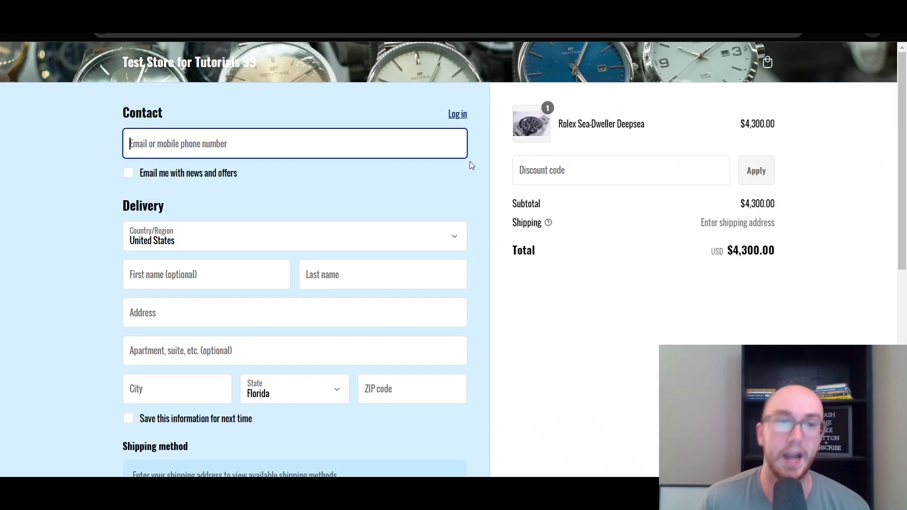
left_click(631, 124)
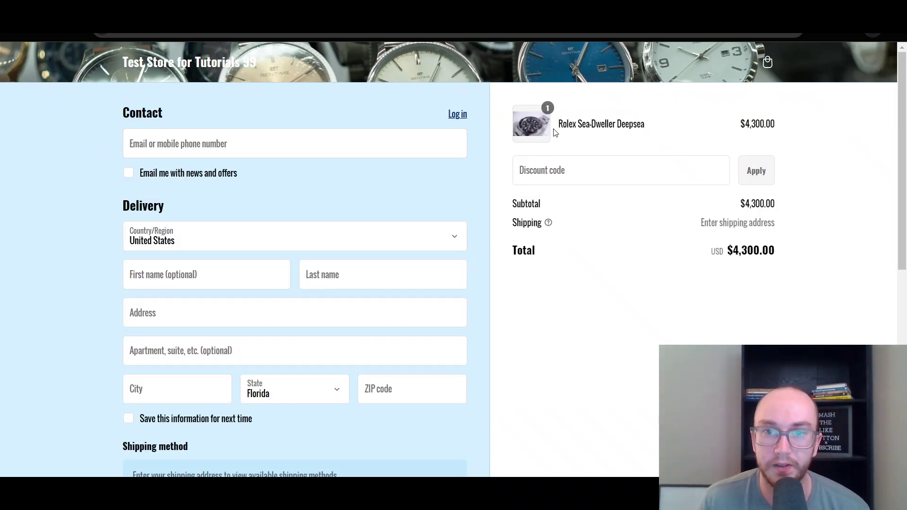
left_click_drag(561, 124, 617, 126)
left_click(727, 128)
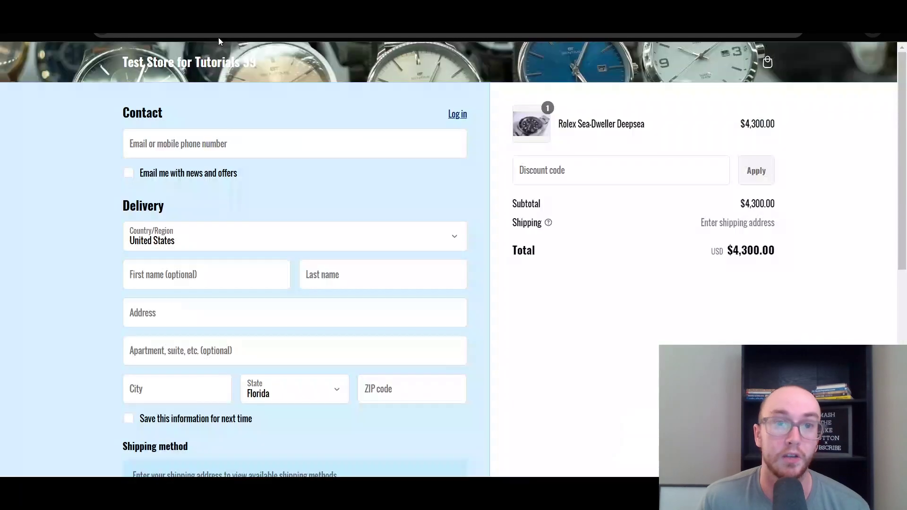
Step: Return from the checkout to the live landing page and check its layout and slideshow navigation
left_click(14, 33)
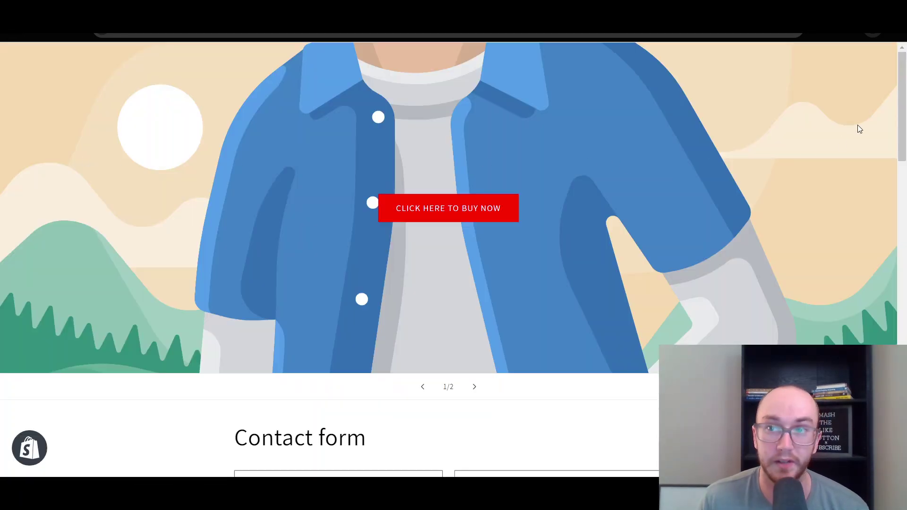
scroll(858, 128, "down", 7)
scroll(859, 129, "up", 4)
left_click(466, 220)
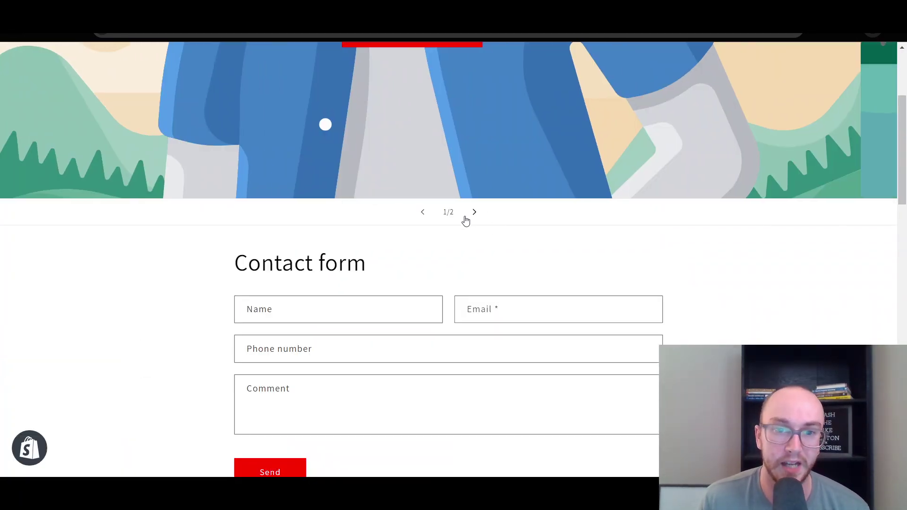
left_click(428, 219)
scroll(435, 273, "up", 4)
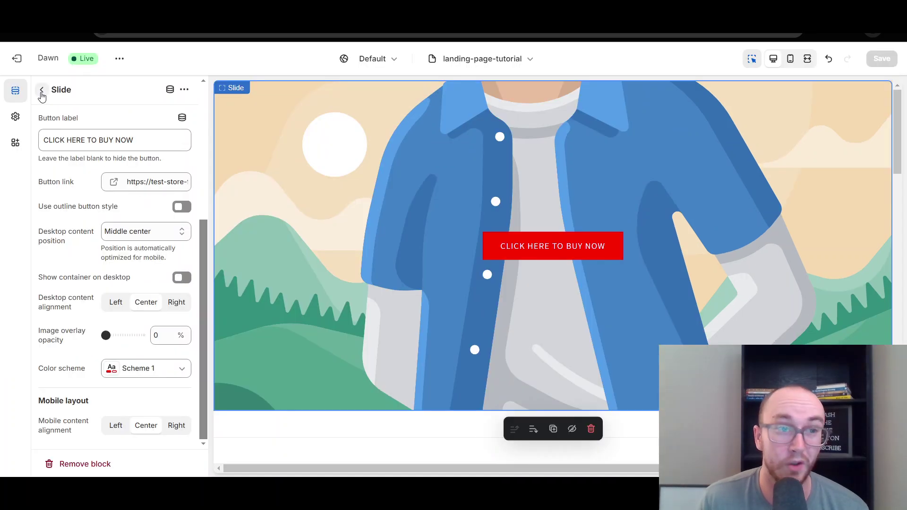
Step: Delete the second image slide from the Slideshow section and save the template
left_click(41, 92)
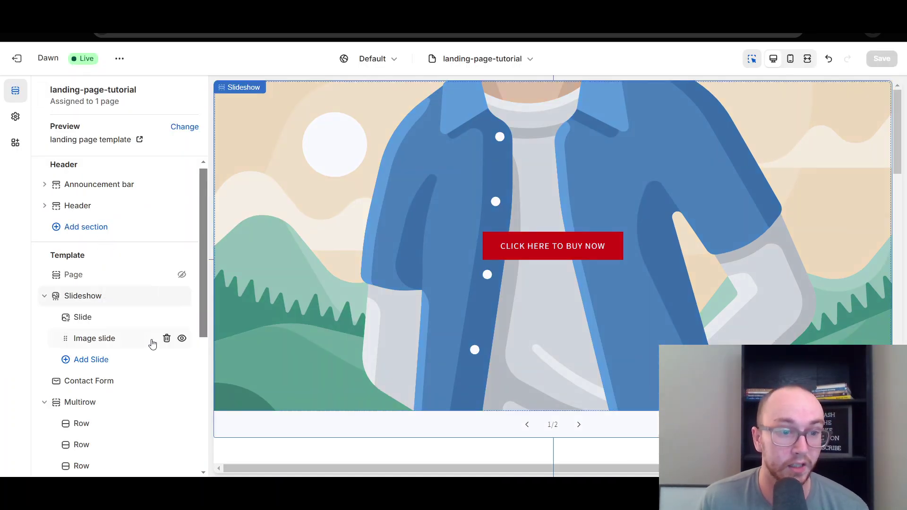
left_click(167, 339)
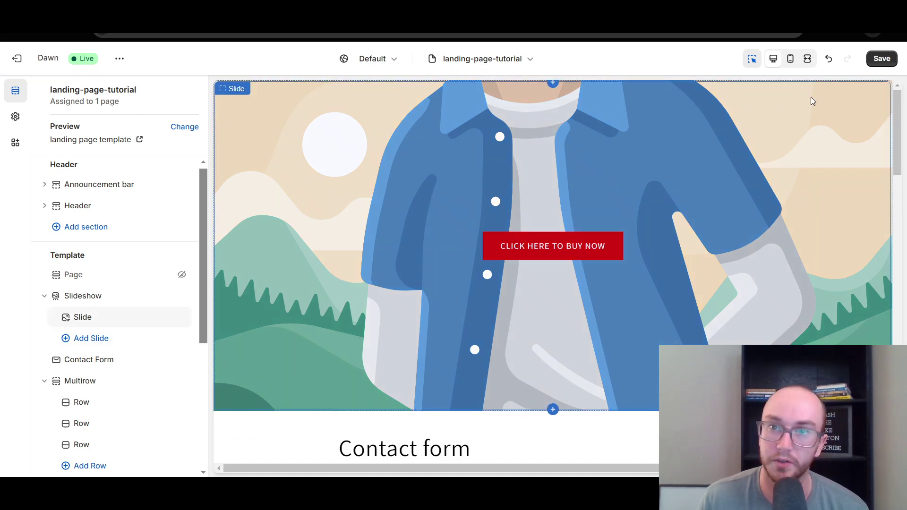
left_click(881, 59)
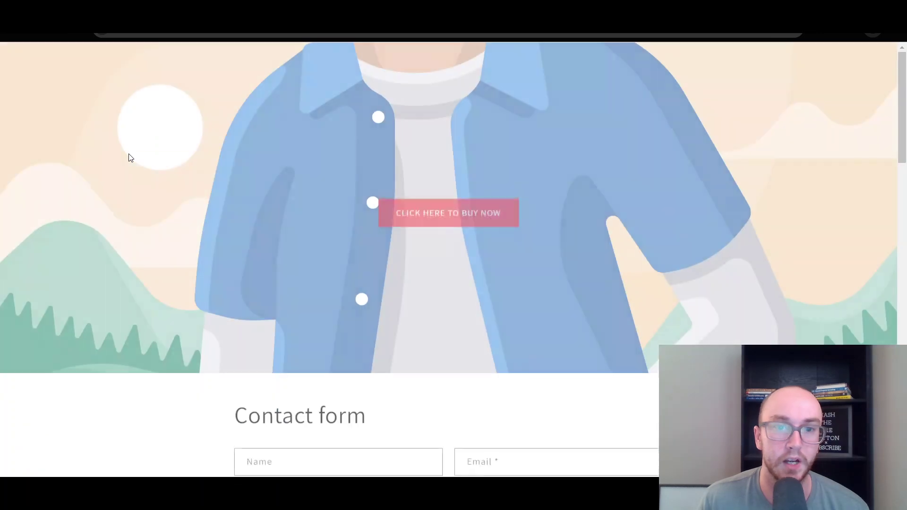
Step: Review the updated live landing page from the slideshow down through the multirow section
scroll(380, 259, "down", 8)
scroll(379, 259, "up", 8)
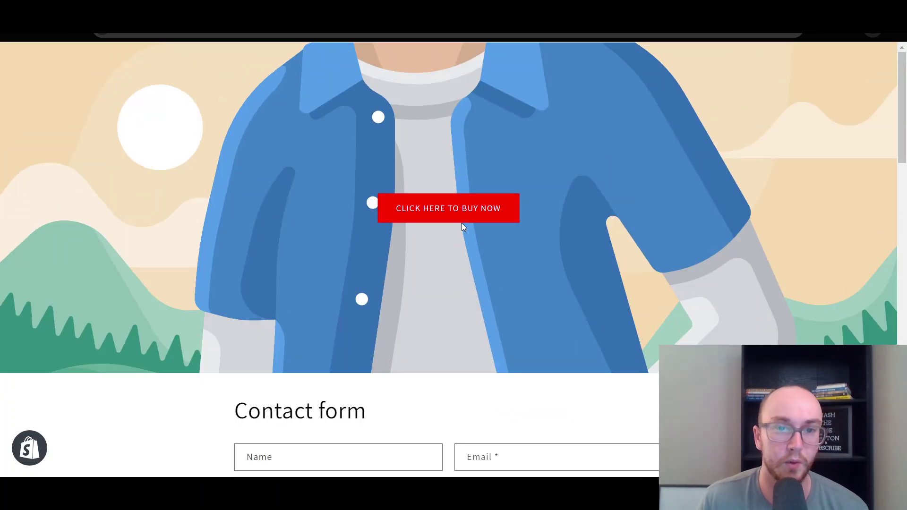
scroll(838, 263, "down", 10)
scroll(757, 294, "down", 5)
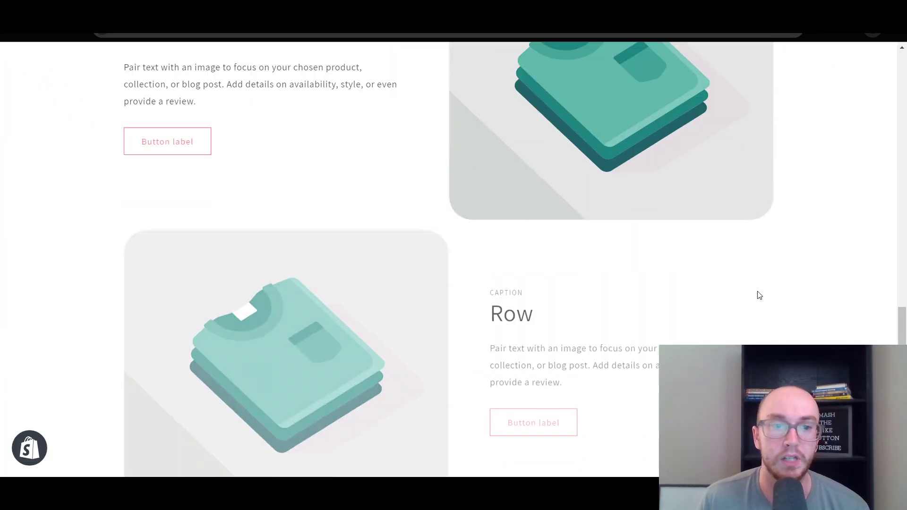
scroll(758, 295, "up", 17)
Step: Back in the theme editor, add a Video section directly above the Slideshow, check its settings and save the template
left_click(227, 11)
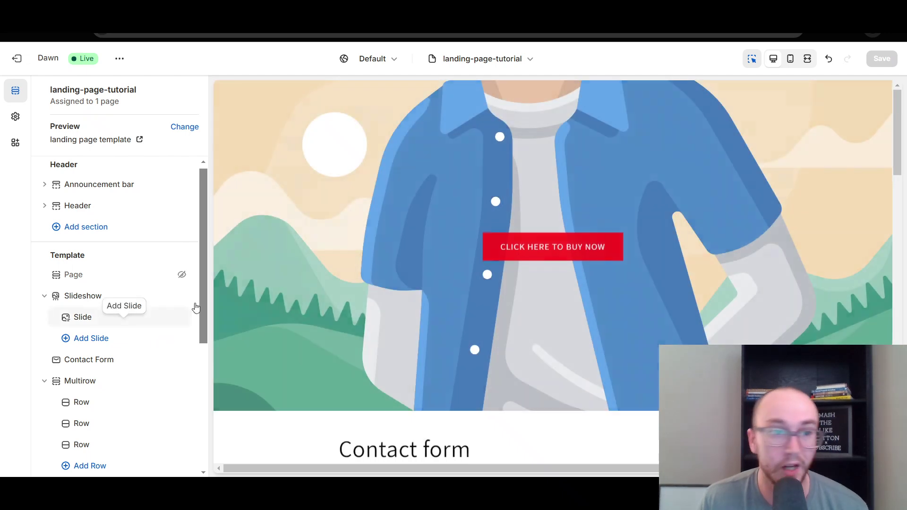
left_click(115, 285)
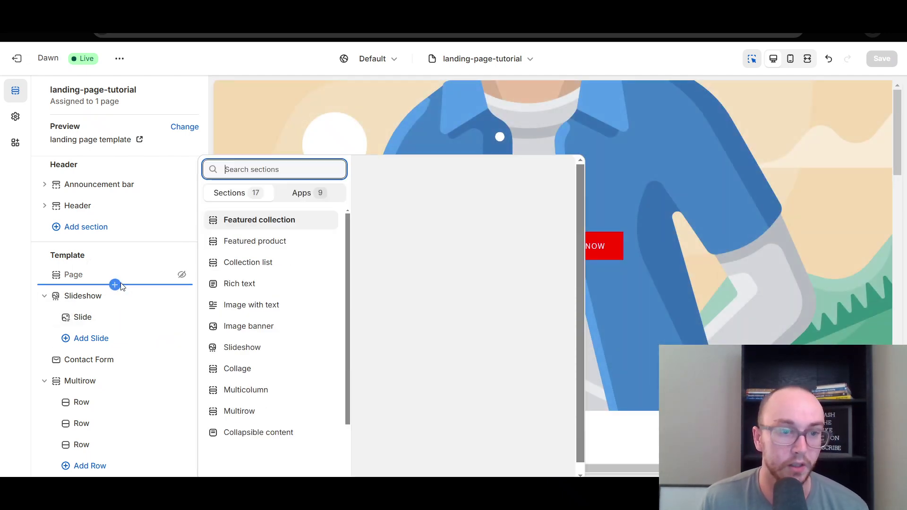
scroll(278, 336, "down", 2)
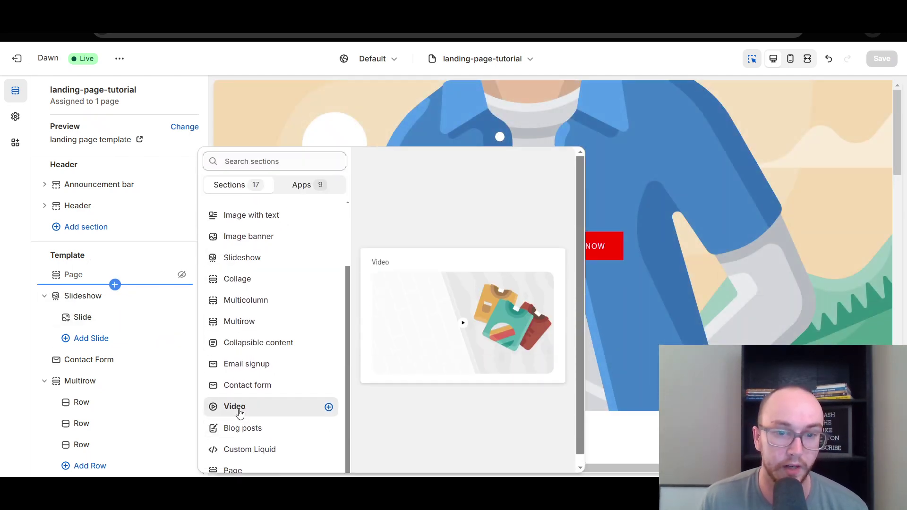
left_click(239, 408)
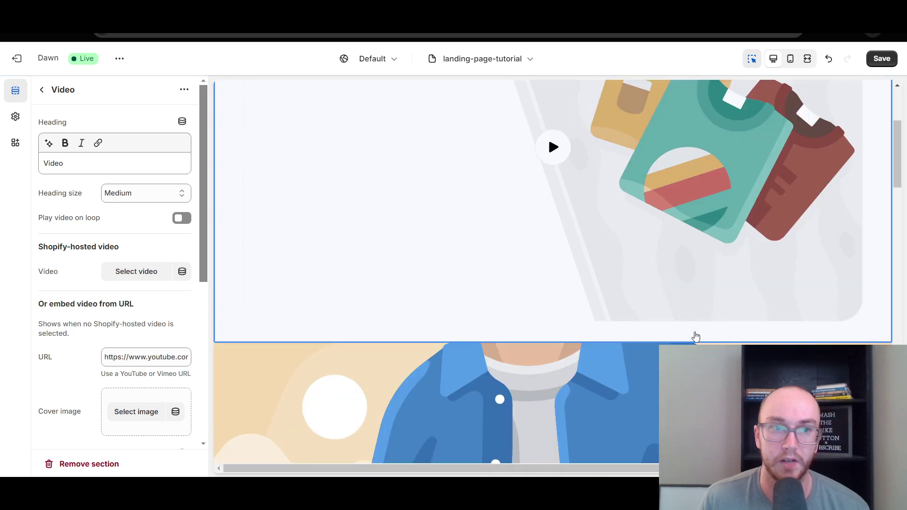
left_click_drag(899, 140, 899, 161)
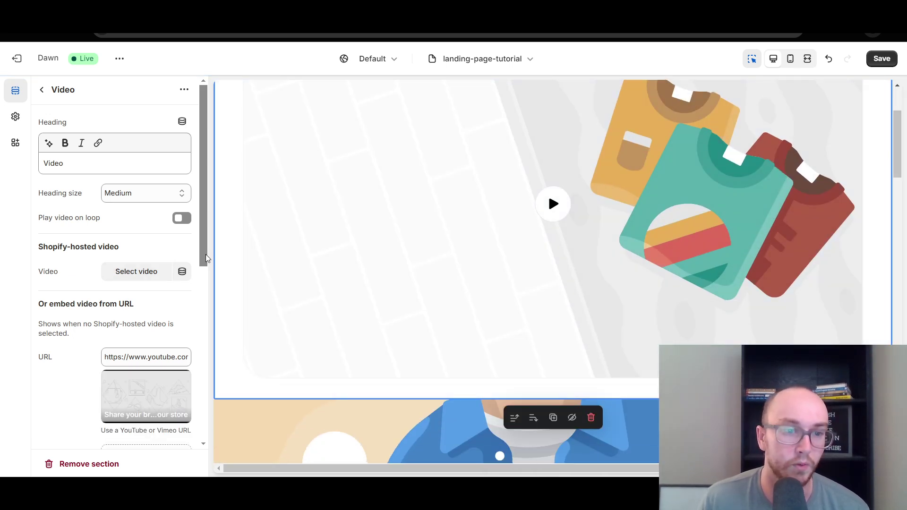
scroll(207, 258, "down", 2)
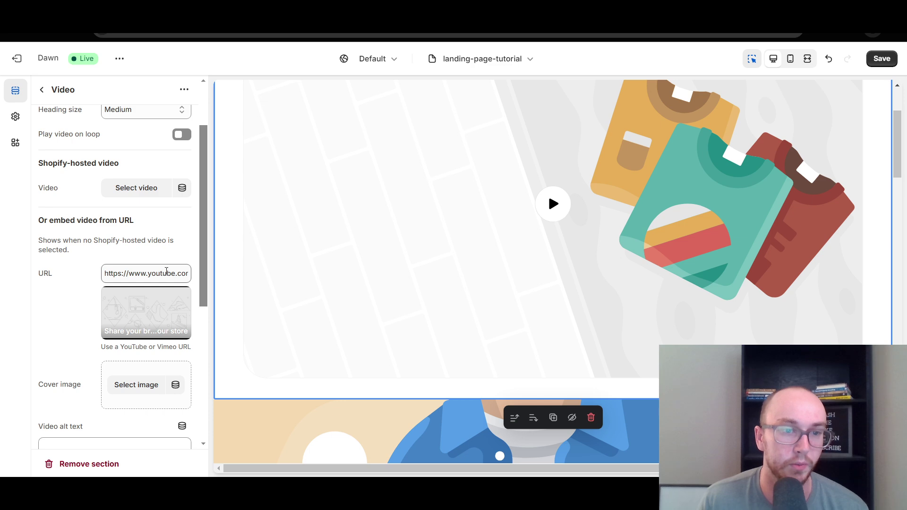
scroll(206, 242, "up", 2)
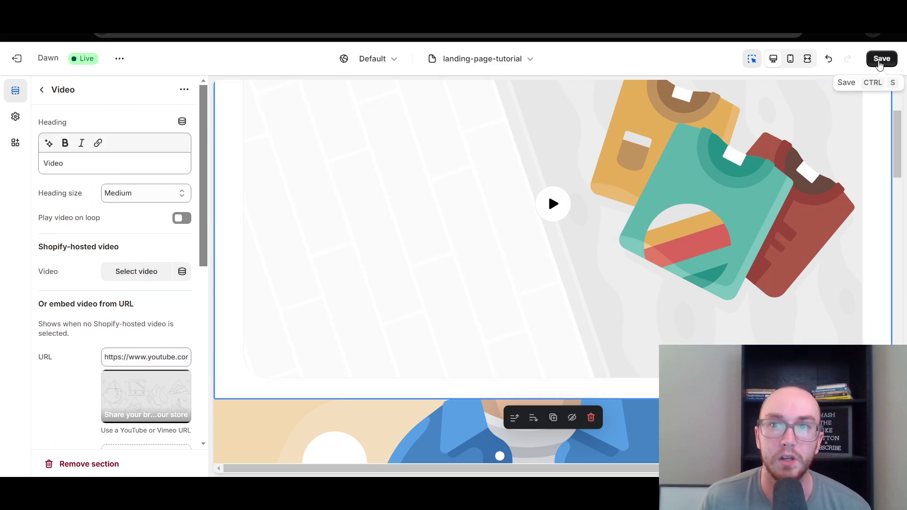
left_click(881, 58)
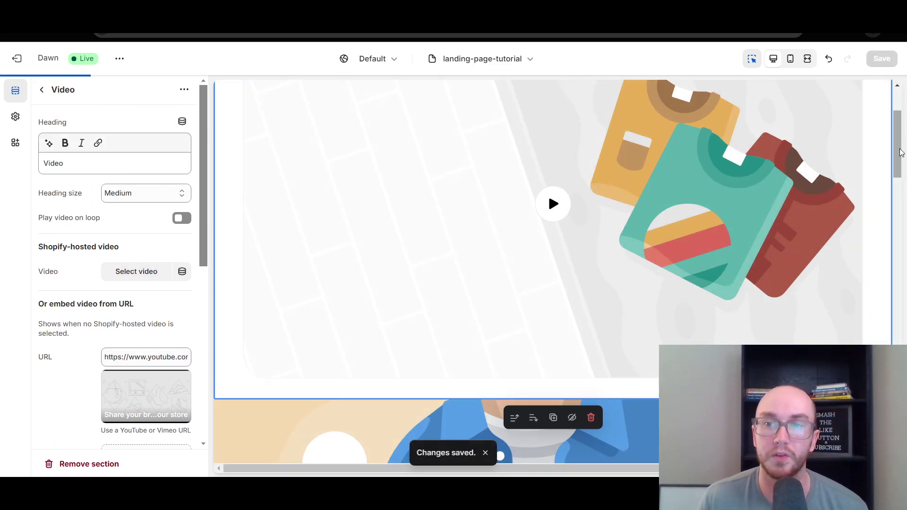
Step: Move the Video section below the Slideshow, directly above the Contact Form, and save the template
left_click_drag(902, 142, 901, 121)
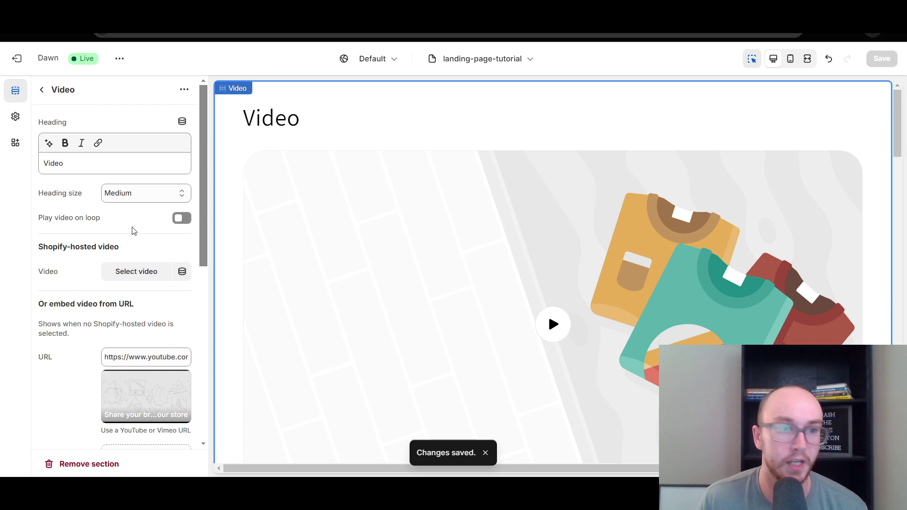
left_click(43, 89)
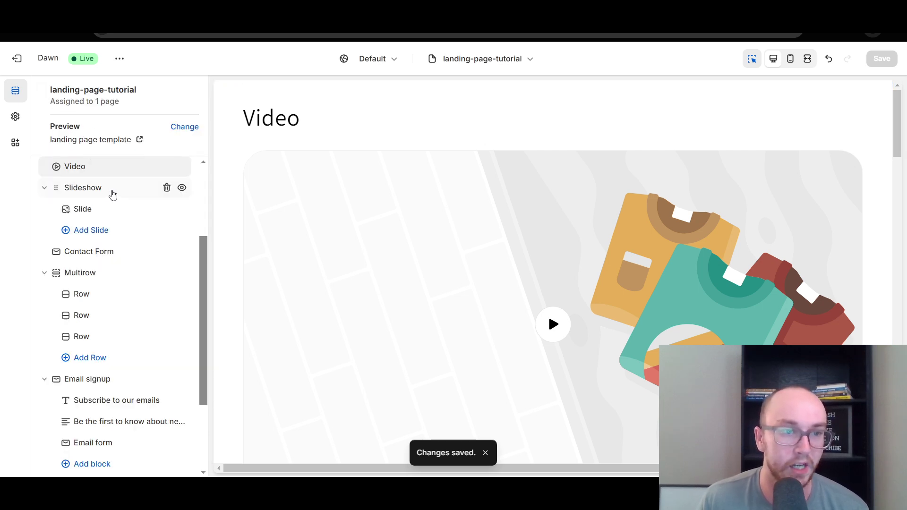
scroll(111, 194, "up", 2)
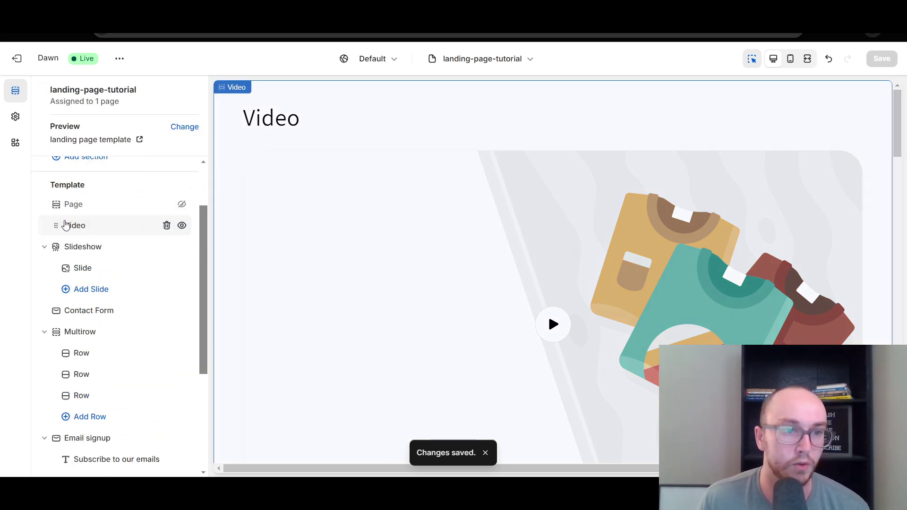
left_click_drag(57, 229, 72, 285)
left_click(874, 63)
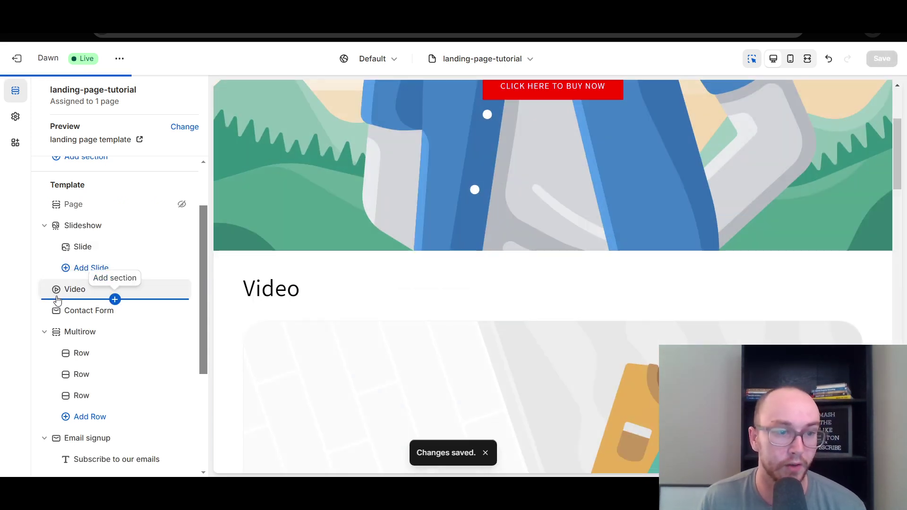
Step: Add a Multicolumn section between the Video and Contact Form sections and return to the section list
left_click(115, 299)
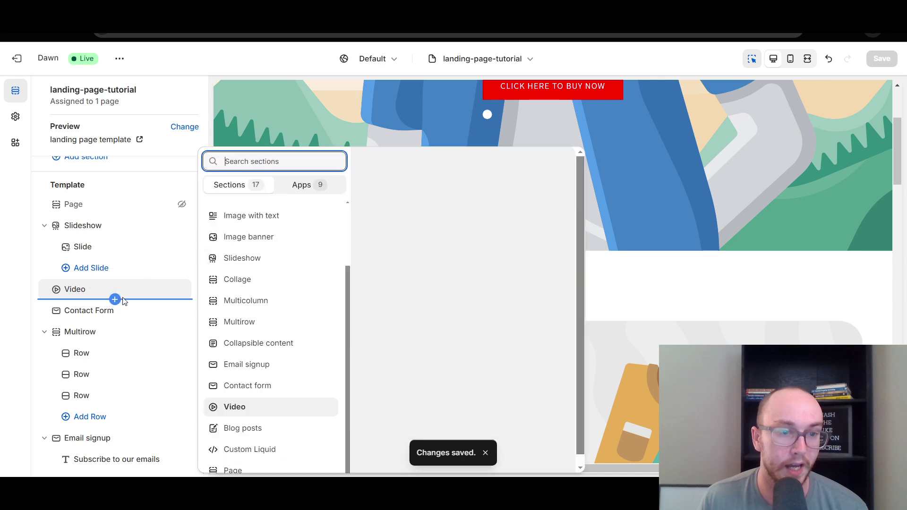
left_click(251, 306)
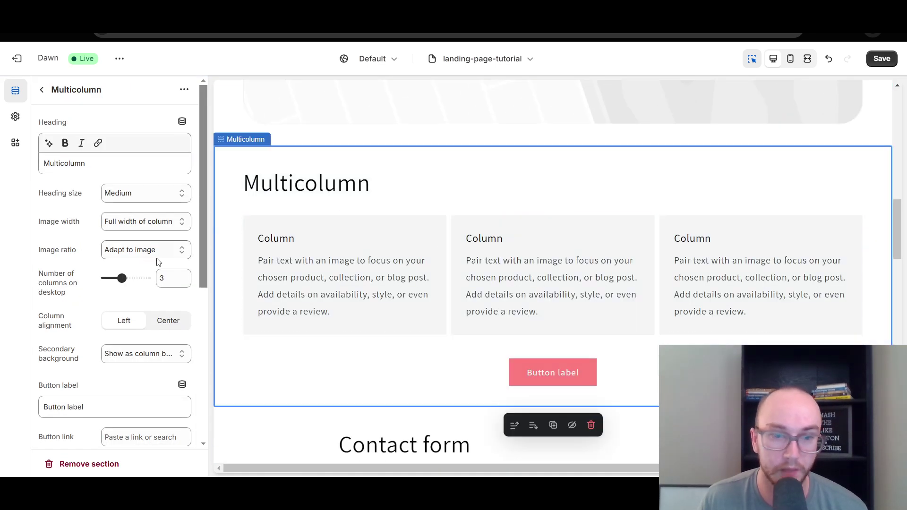
left_click(42, 90)
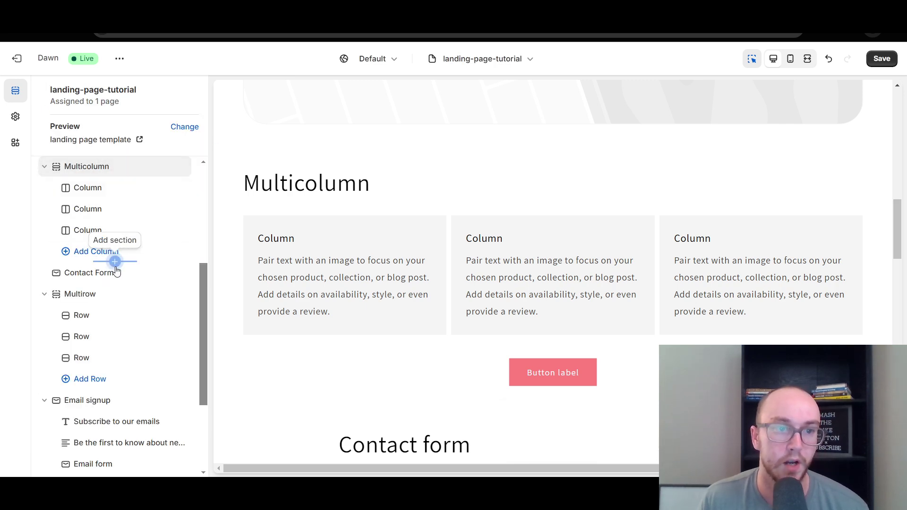
Step: Add an Image with text section between the Multicolumn and Contact Form sections and check its settings
left_click(116, 261)
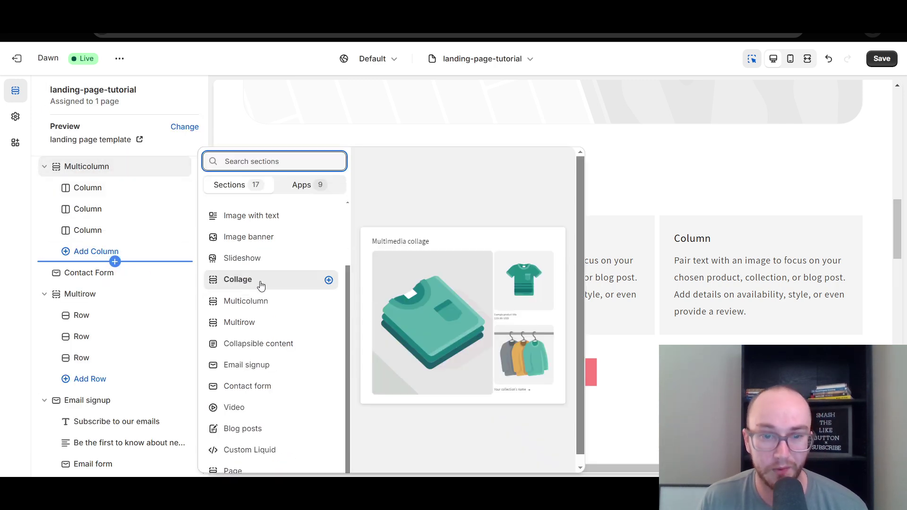
left_click(268, 223)
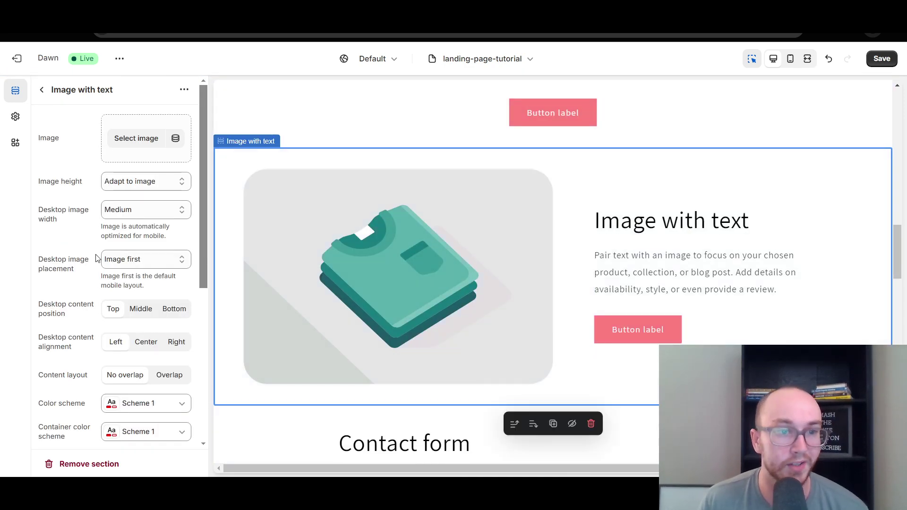
scroll(96, 257, "down", 6)
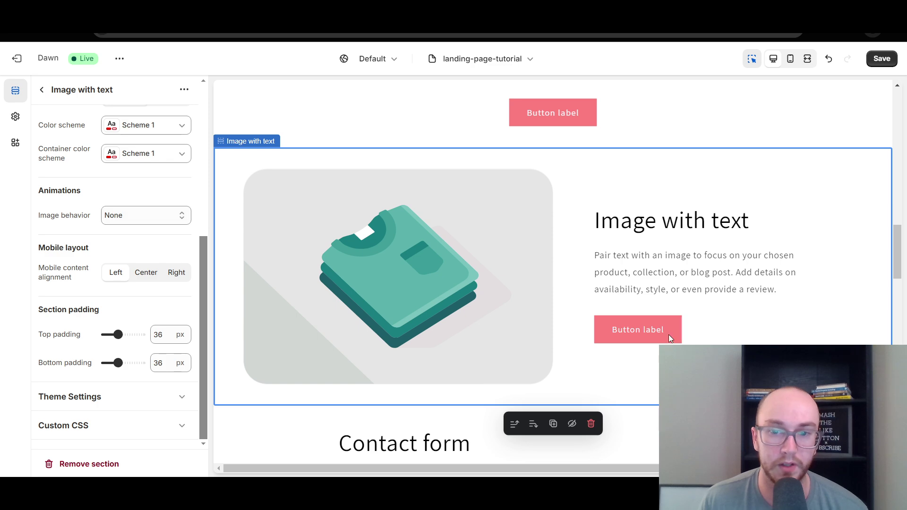
scroll(157, 293, "up", 6)
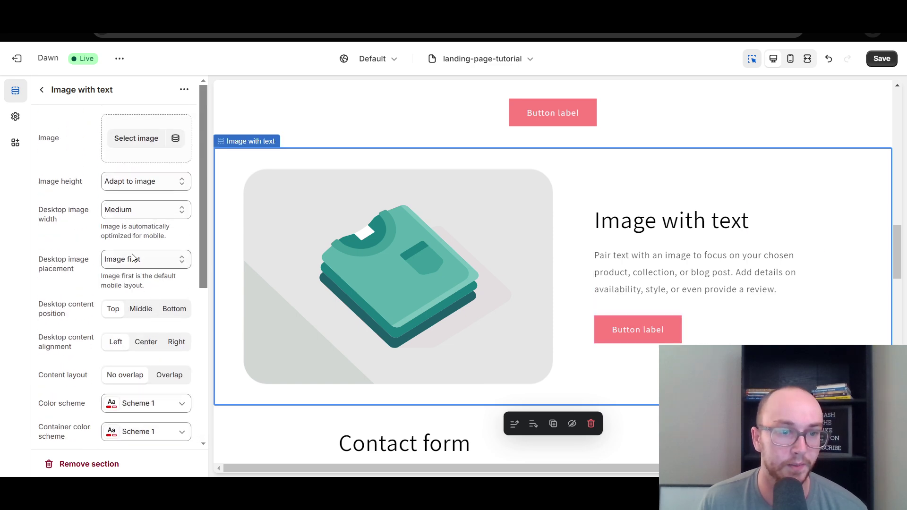
scroll(44, 355, "down", 4)
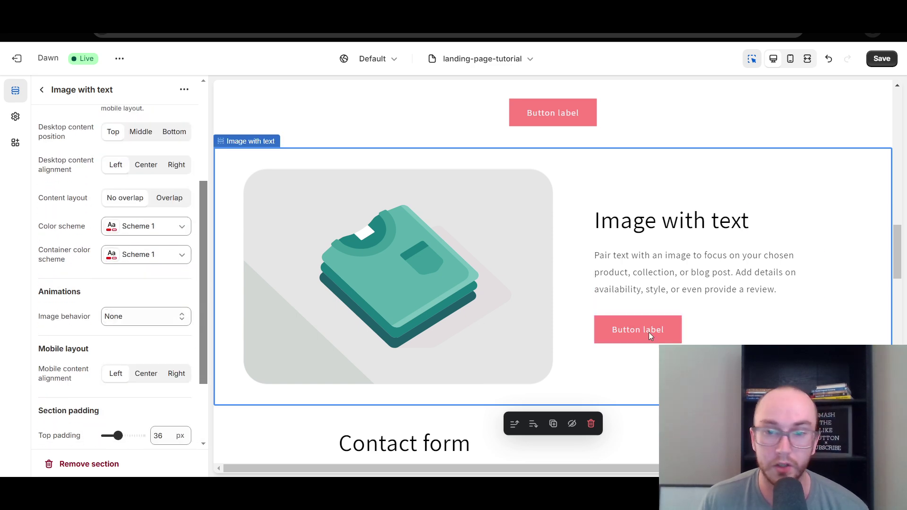
scroll(127, 380, "down", 2)
scroll(125, 379, "up", 6)
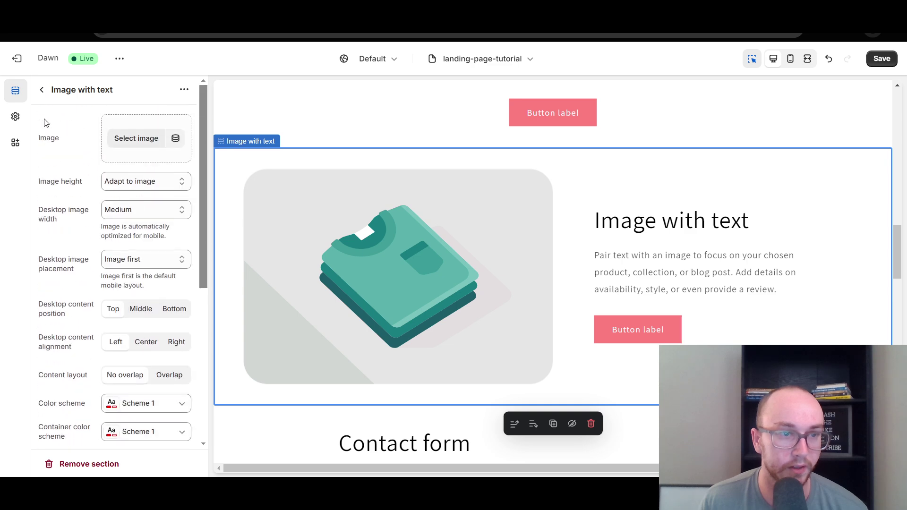
Step: Remove the Button block from the Image with text section and save the template
left_click(42, 90)
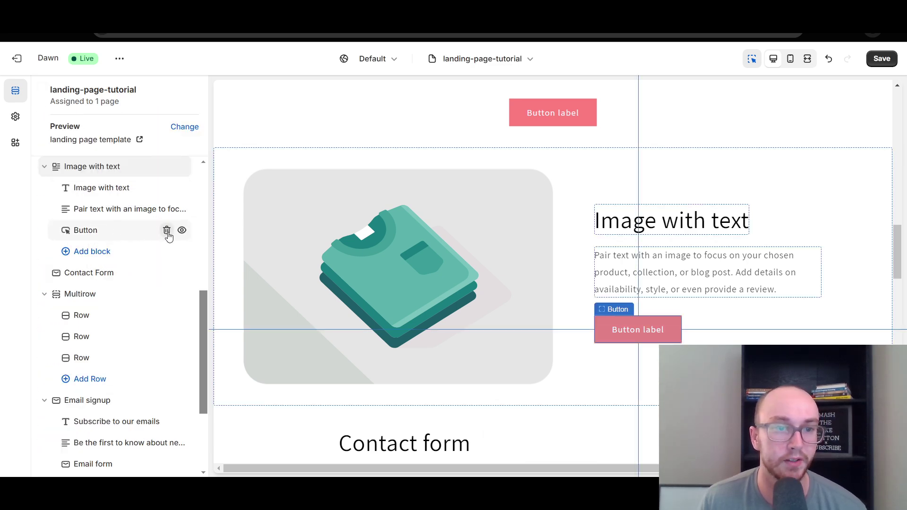
left_click(167, 230)
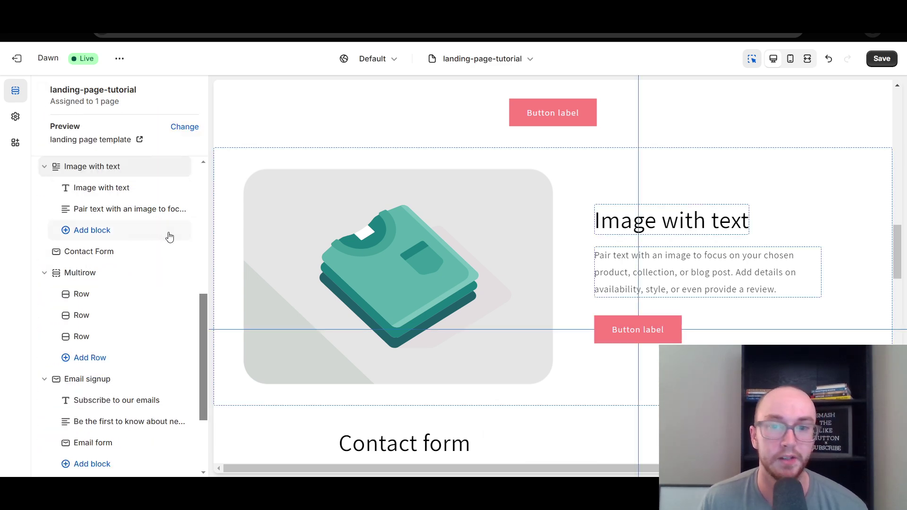
left_click(895, 60)
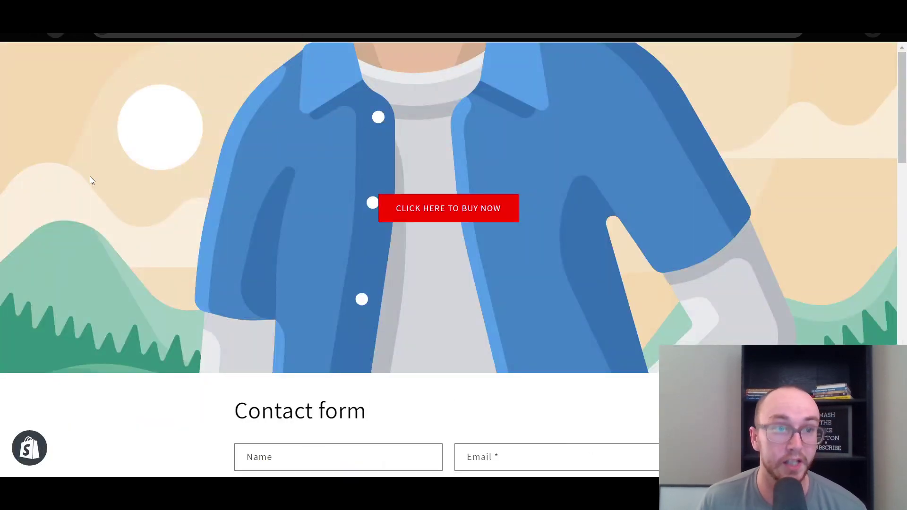
Step: Reload the live landing page and check the new Image with text section and the sections around it
key("ctrl+r")
scroll(80, 243, "down", 10)
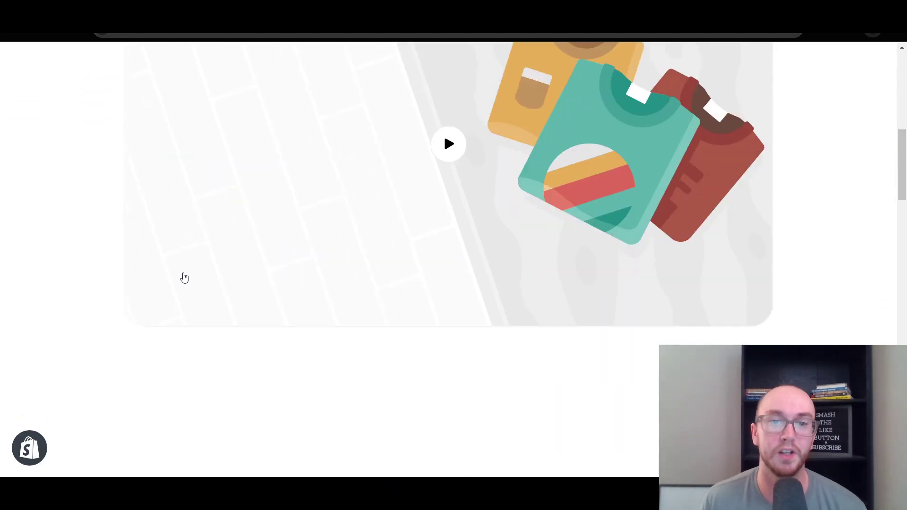
scroll(184, 278, "down", 15)
scroll(446, 184, "up", 2)
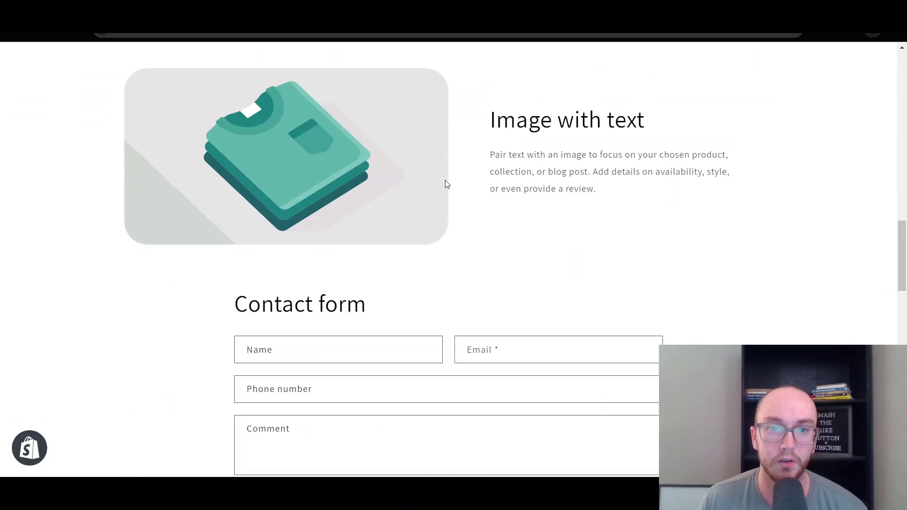
scroll(447, 184, "up", 2)
left_click_drag(598, 335, 590, 256)
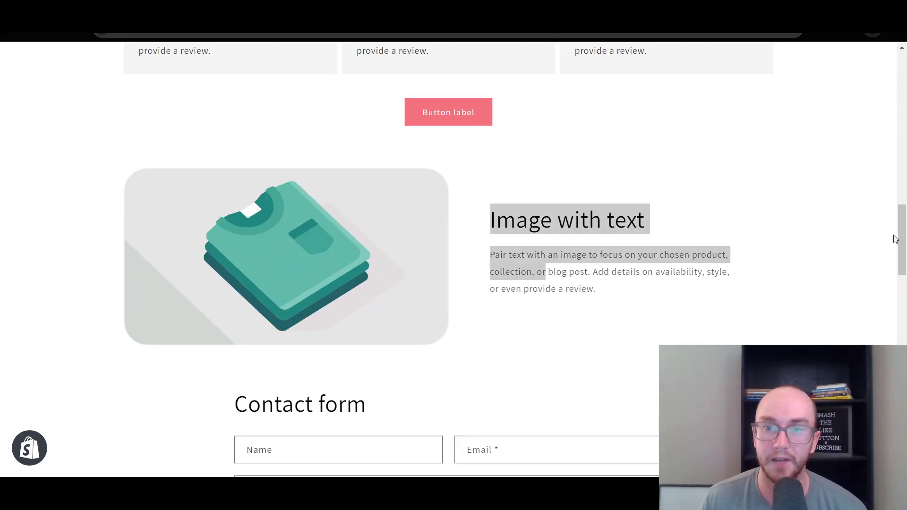
left_click(838, 237)
left_click_drag(903, 242, 902, 351)
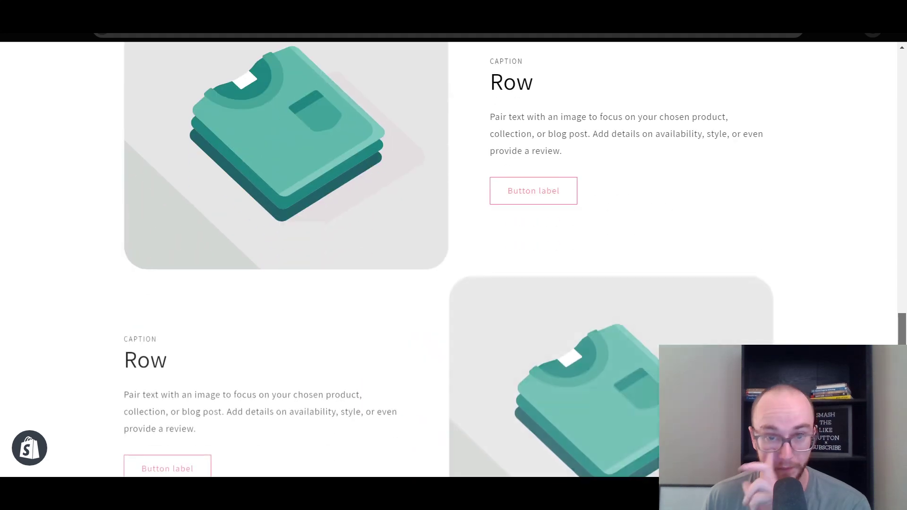
Step: Review the live page's full section order, from the slideshow and multicolumn down to the email signup
scroll(874, 237, "up", 15)
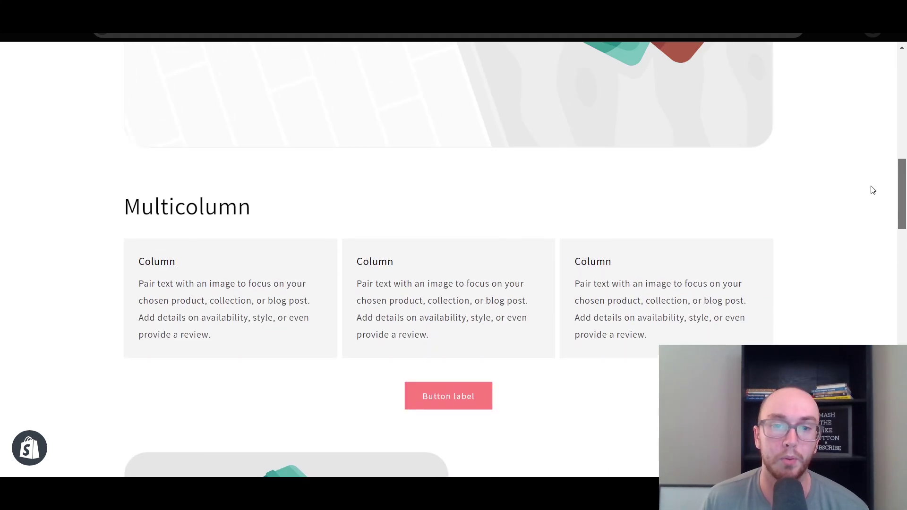
scroll(872, 190, "up", 14)
scroll(860, 65, "down", 17)
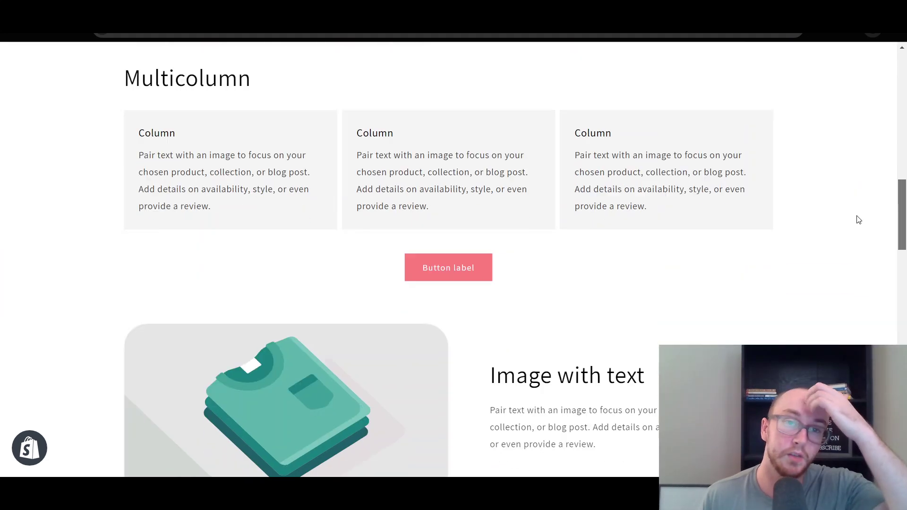
scroll(874, 296, "down", 10)
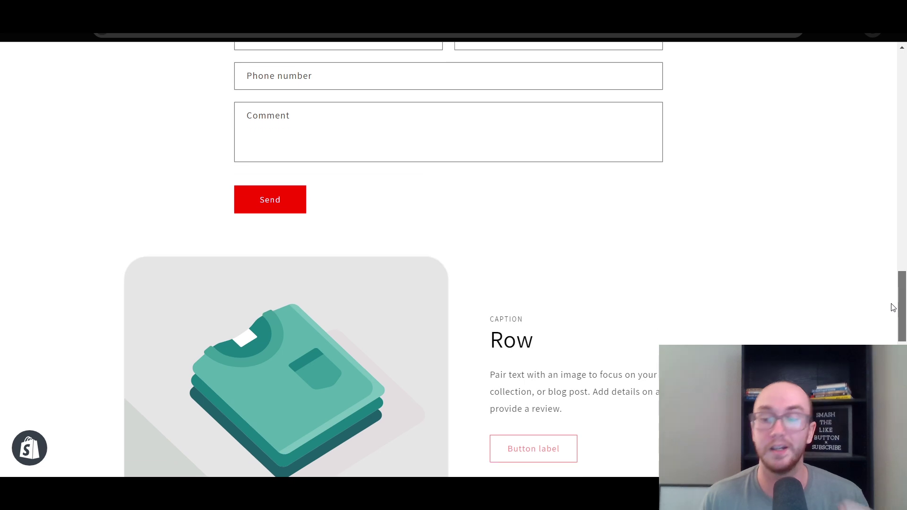
scroll(893, 308, "down", 5)
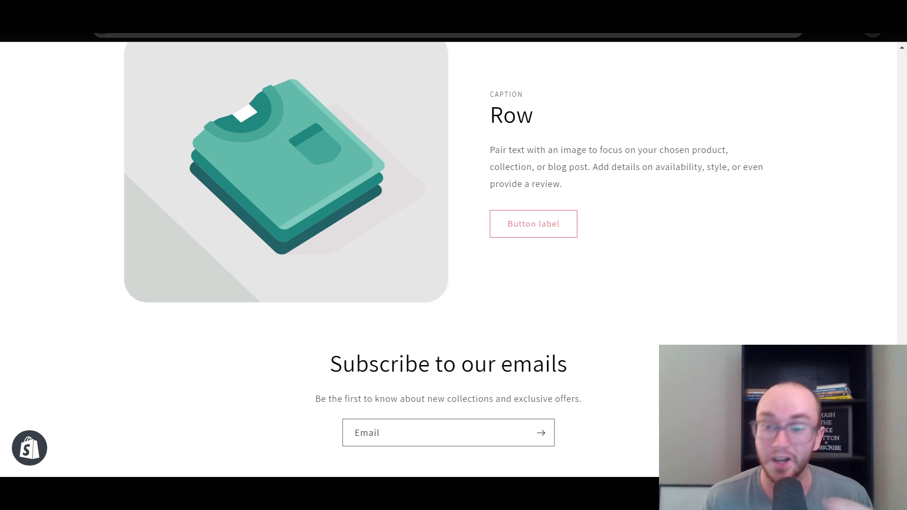
scroll(449, 259, "up", 1)
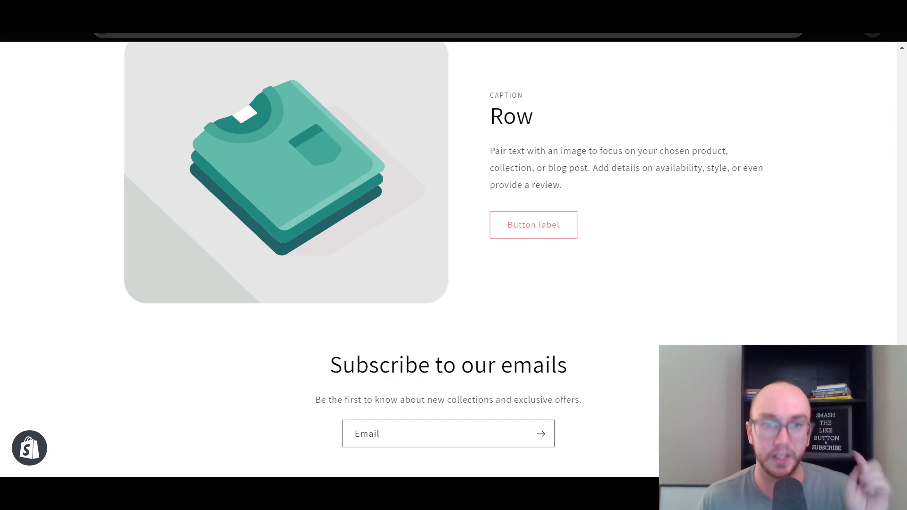
scroll(885, 156, "up", 10)
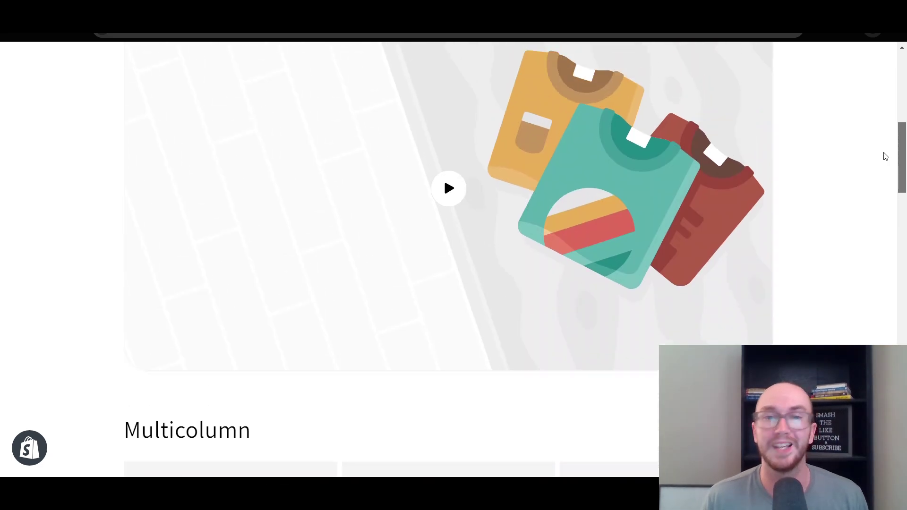
left_click_drag(886, 157, 854, 87)
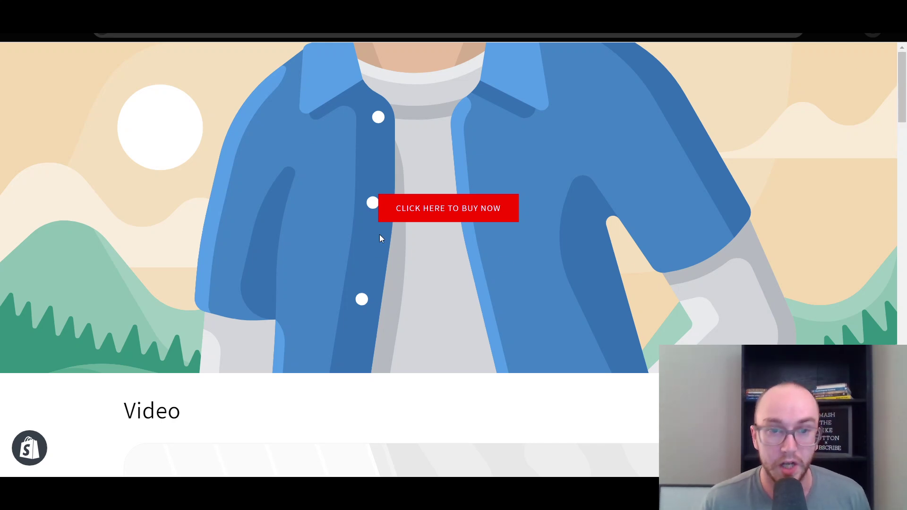
Step: Go over the live landing page once more, examining the video, contact form, multirow and multicolumn sections
scroll(431, 144, "down", 18)
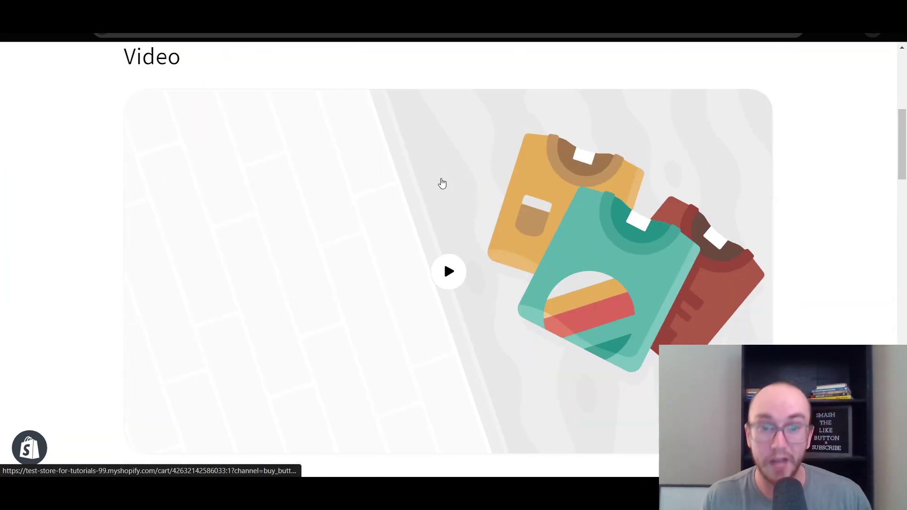
scroll(439, 179, "down", 15)
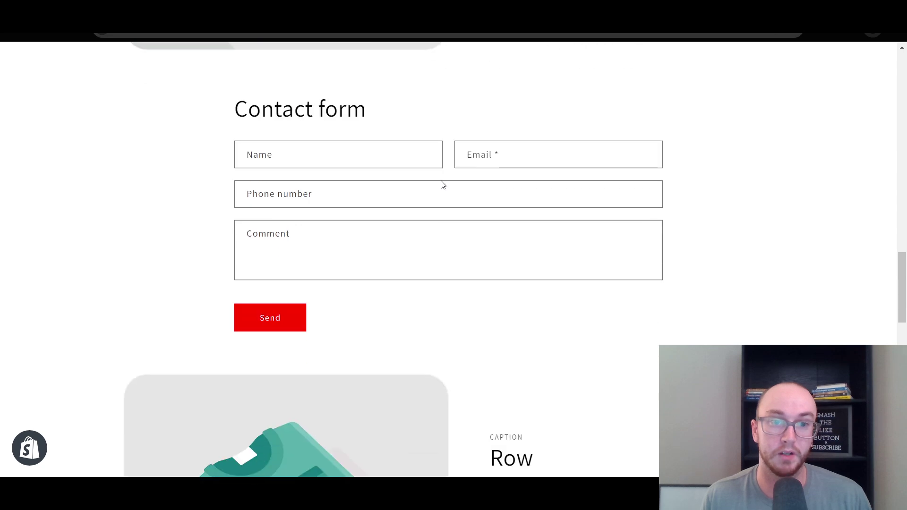
scroll(422, 299, "down", 10)
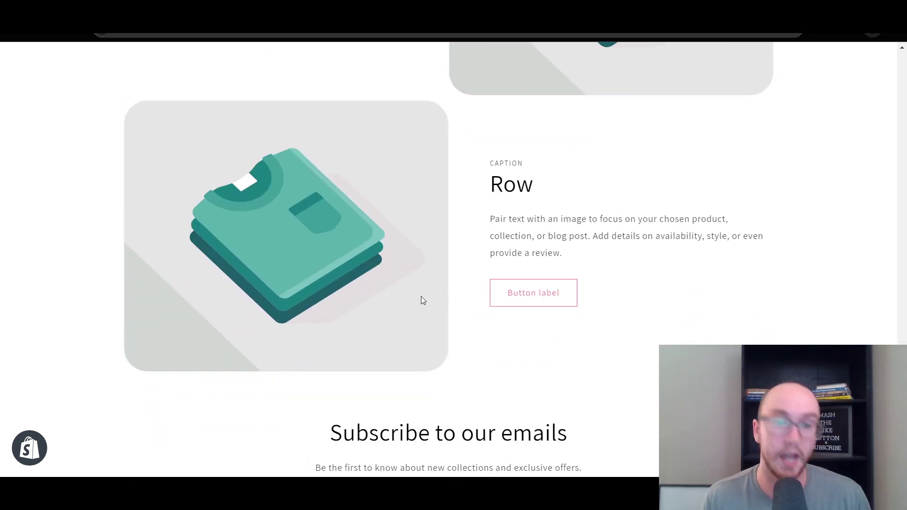
scroll(421, 300, "up", 17)
scroll(624, 314, "down", 12)
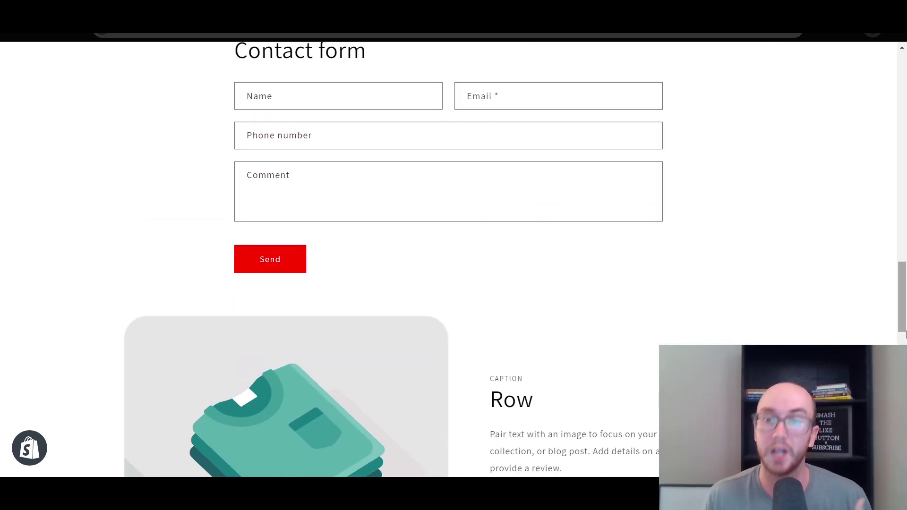
scroll(876, 192, "up", 20)
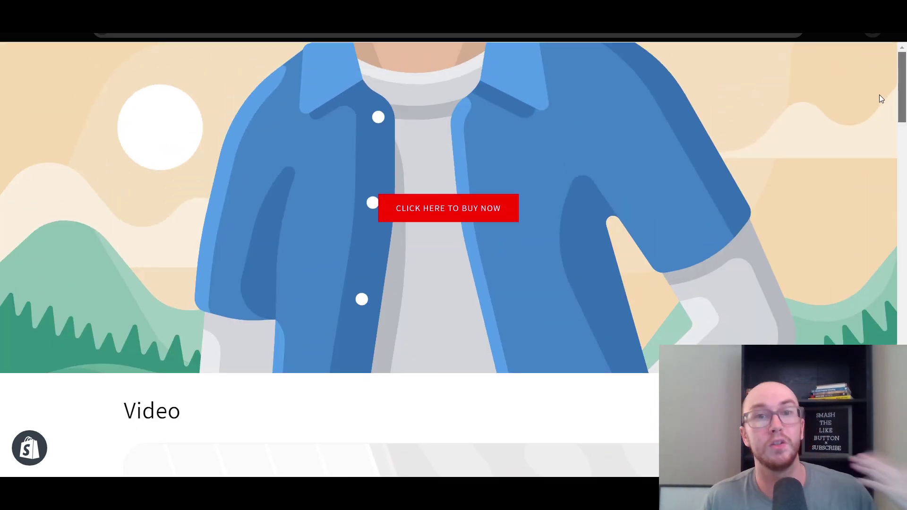
scroll(877, 177, "down", 18)
scroll(877, 176, "up", 8)
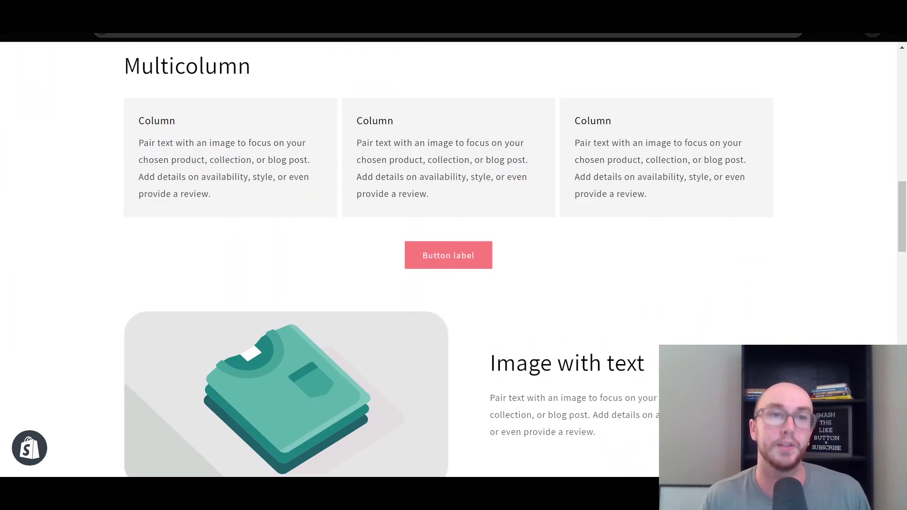
Step: Exit the theme editor and open the landing page template page from the online store's Pages list
key("ctrl+shift+Tab")
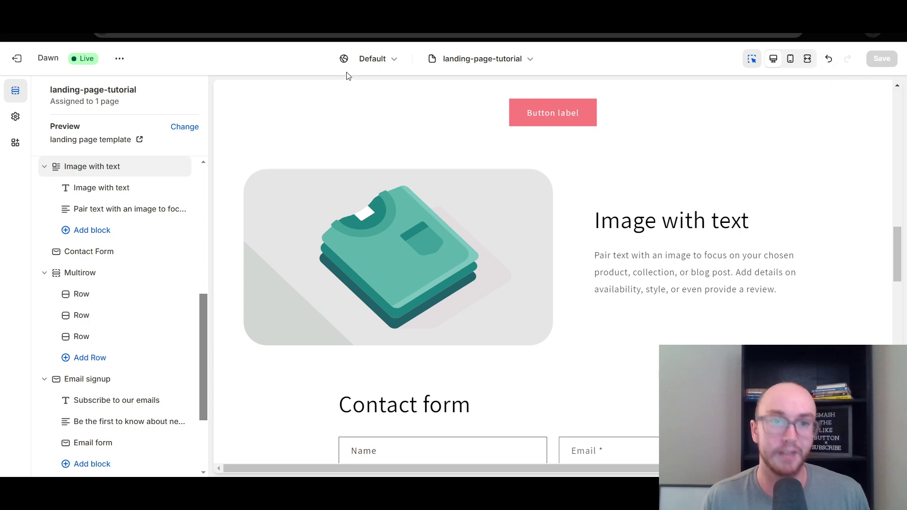
key("ctrl+Tab")
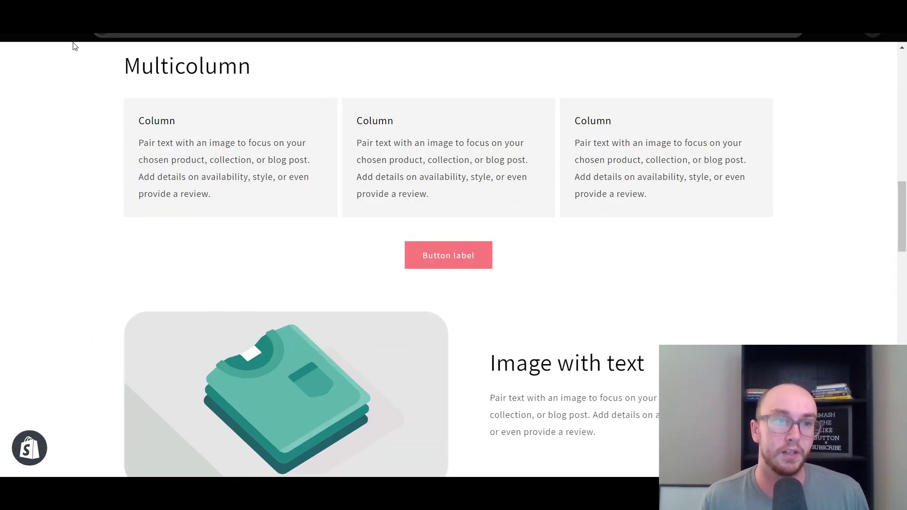
key("ctrl+shift+Tab")
left_click(20, 61)
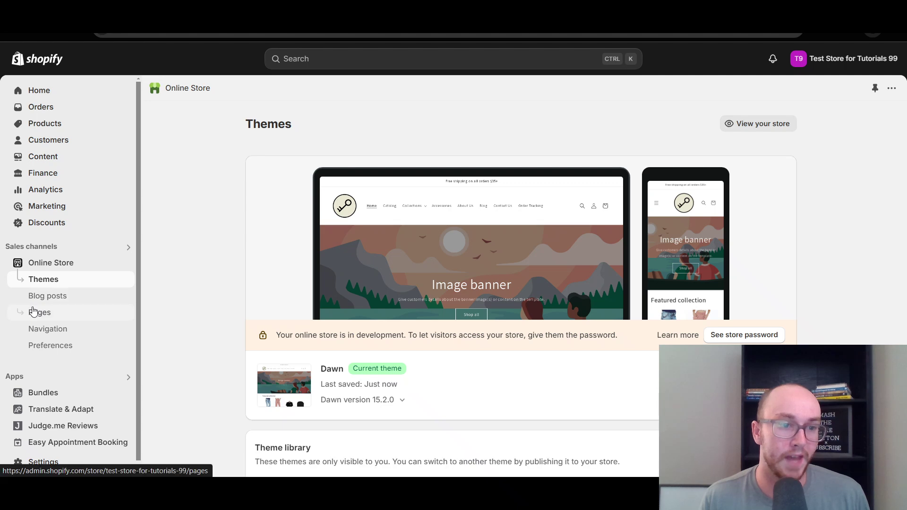
left_click(33, 312)
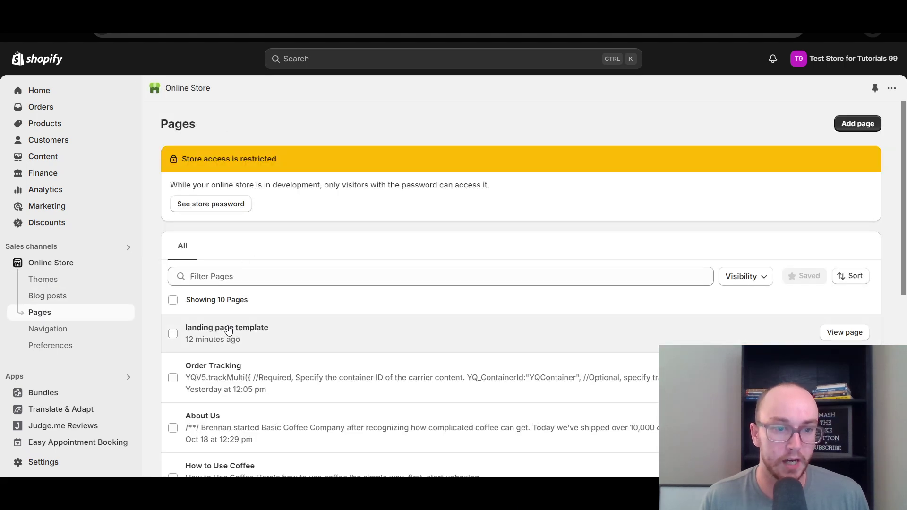
left_click(228, 330)
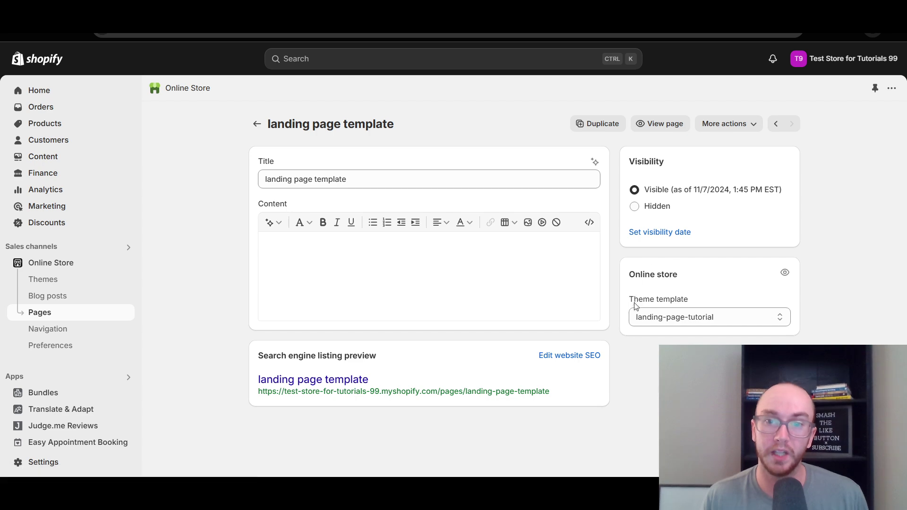
Step: View the landing page template page on the storefront and examine it from the slideshow to the rows
left_click(659, 124)
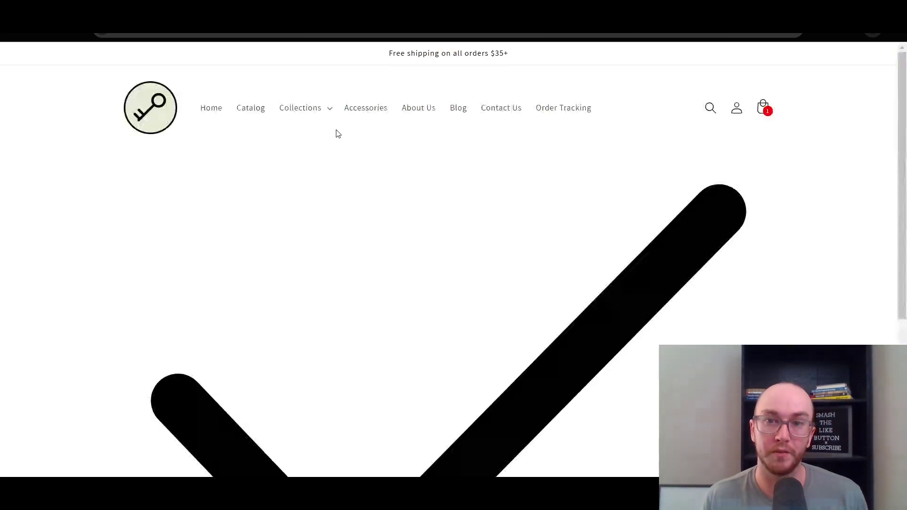
scroll(336, 131, "down", 5)
scroll(341, 193, "down", 10)
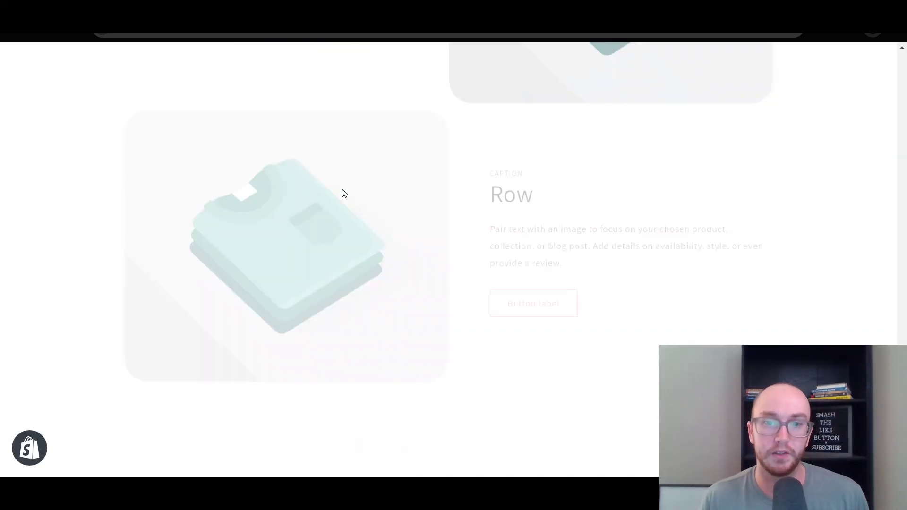
scroll(342, 192, "up", 9)
scroll(343, 191, "up", 2)
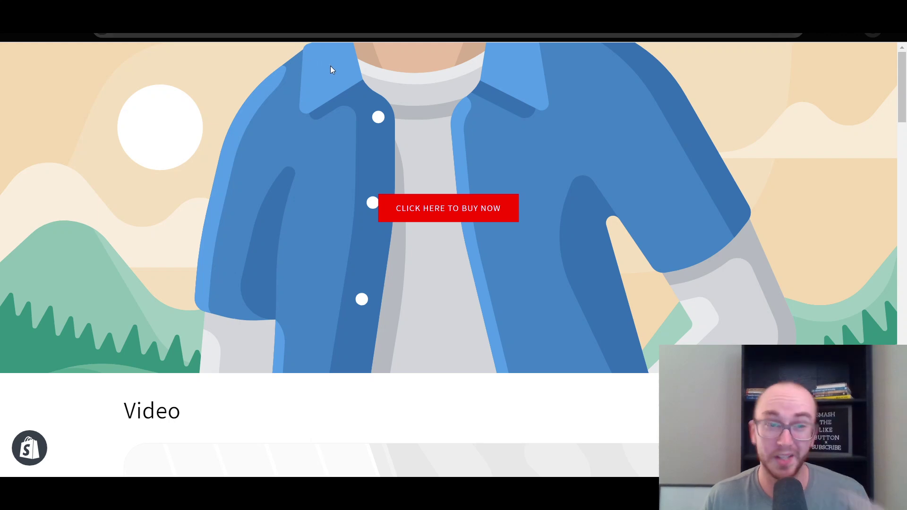
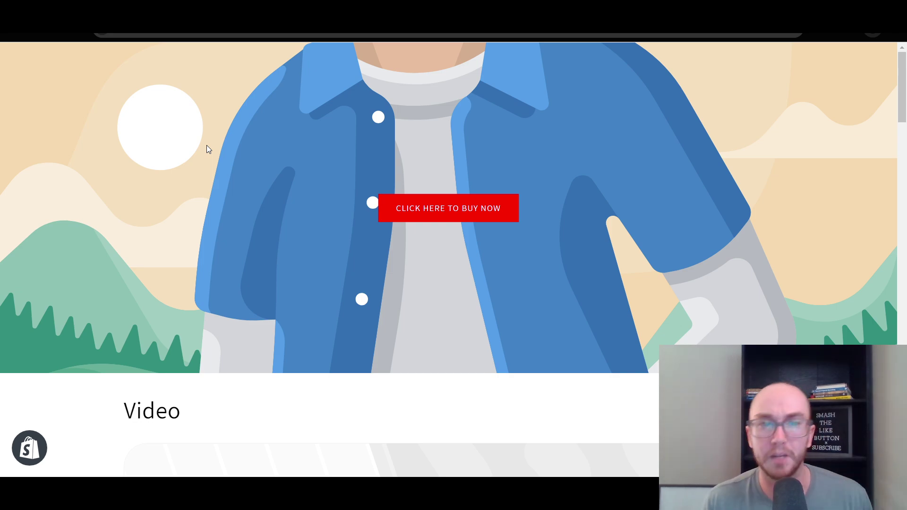
Step: Skim the live landing page from the slideshow to the contact form and rows, then look at the store's home page
scroll(209, 201, "down", 8)
scroll(209, 200, "up", 8)
scroll(208, 201, "down", 20)
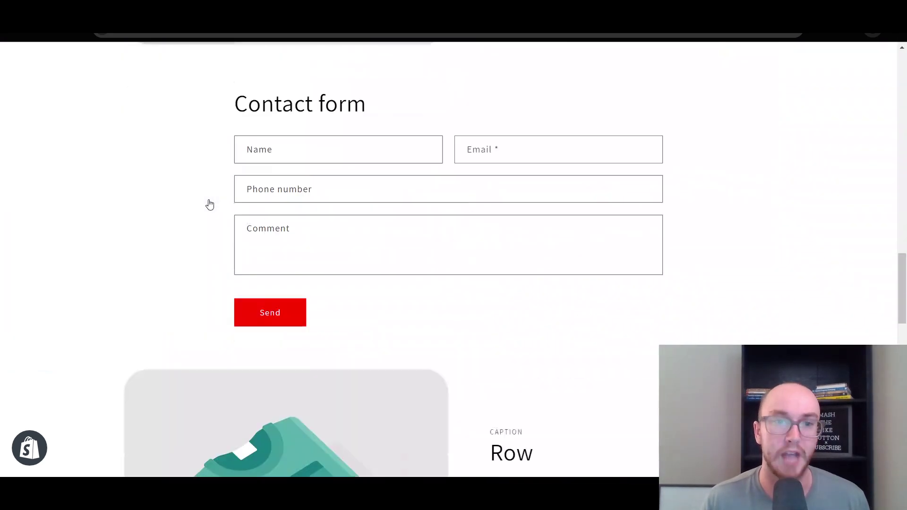
scroll(210, 204, "up", 20)
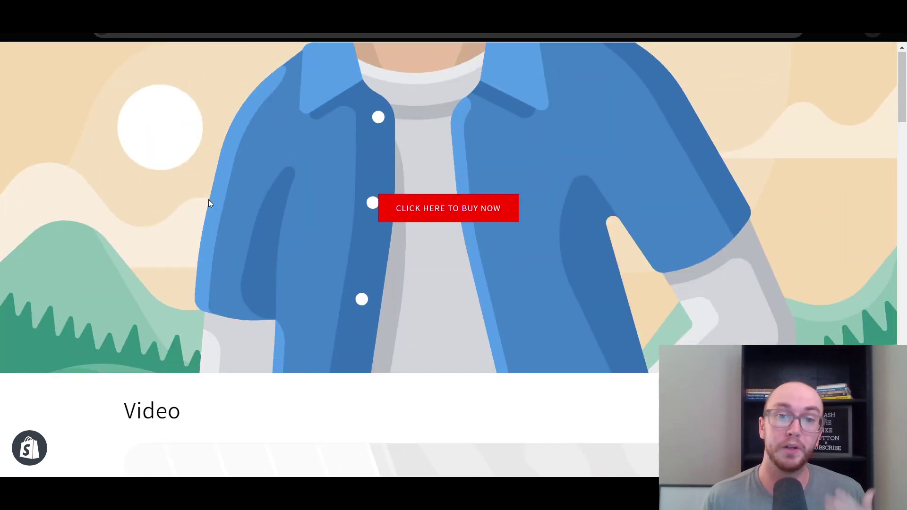
left_click(312, 10)
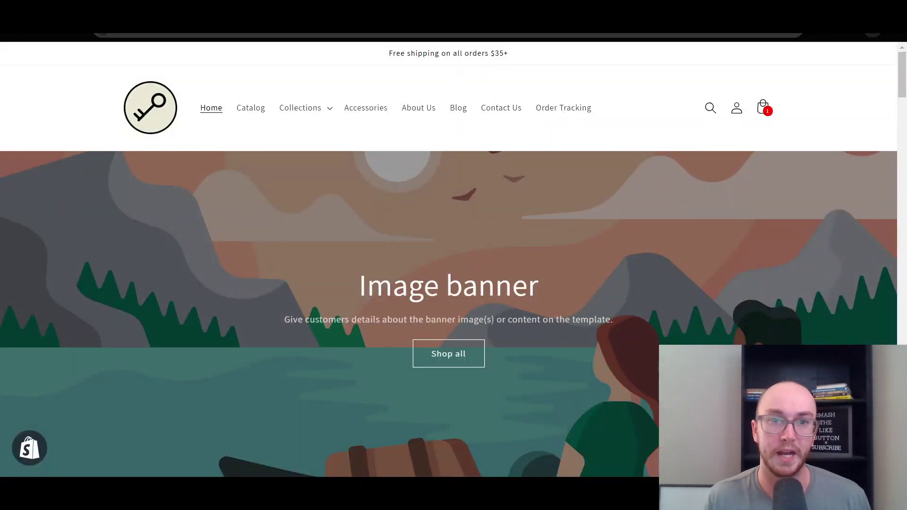
scroll(448, 260, "down", 10)
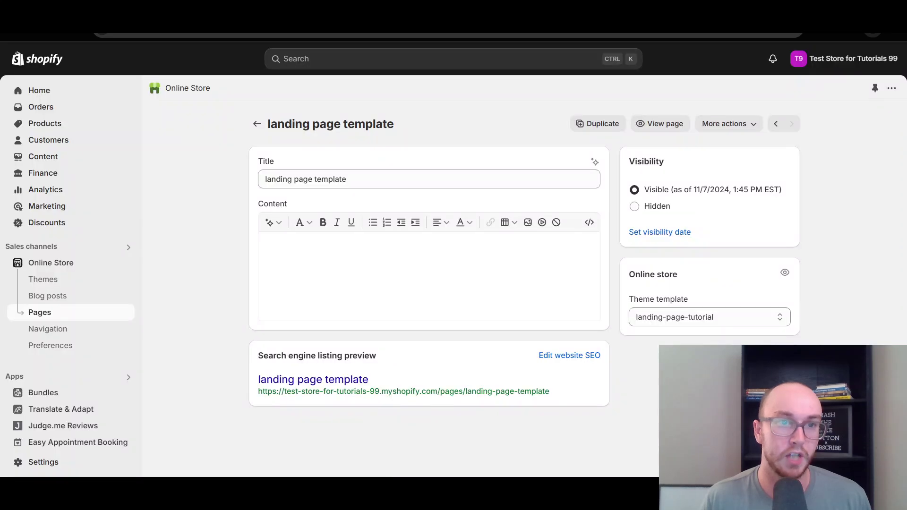
Step: Open the landing-page-tutorial page template for customization in the current Dawn theme
left_click(59, 285)
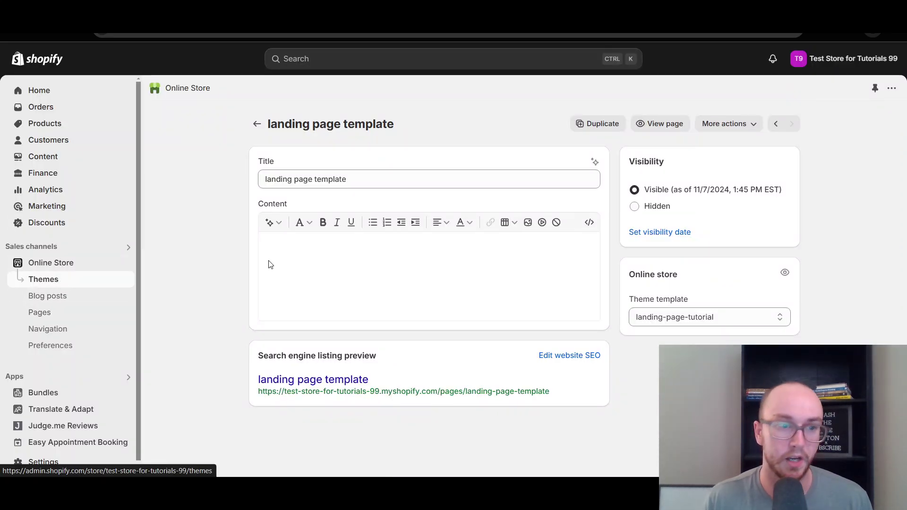
scroll(281, 276, "down", 1)
scroll(795, 239, "down", 4)
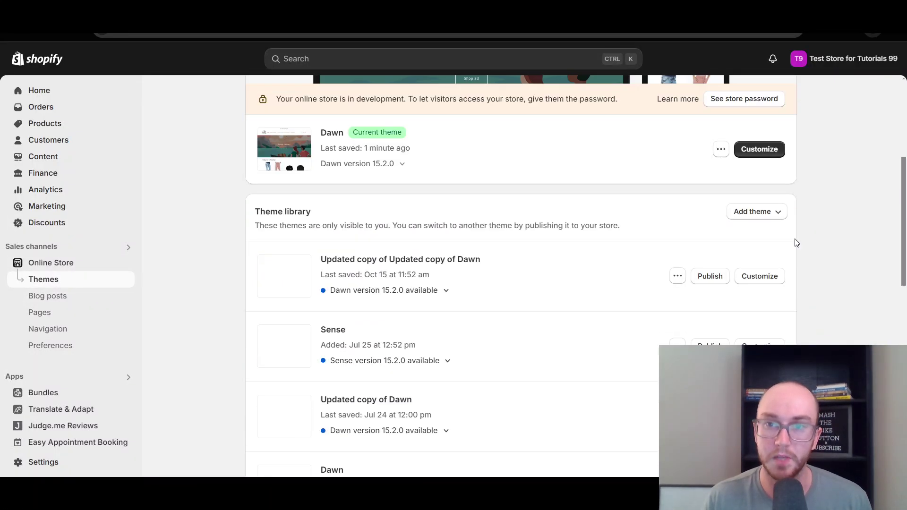
left_click(752, 192)
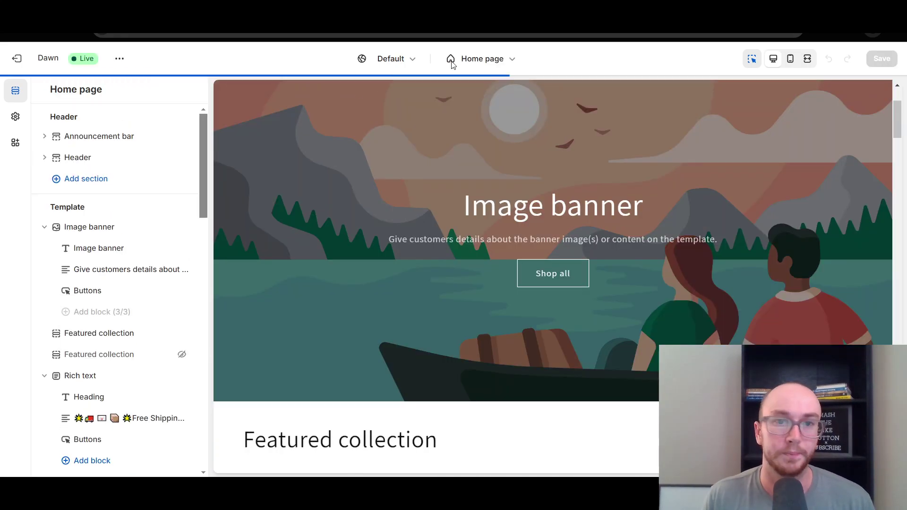
left_click(452, 60)
left_click(460, 268)
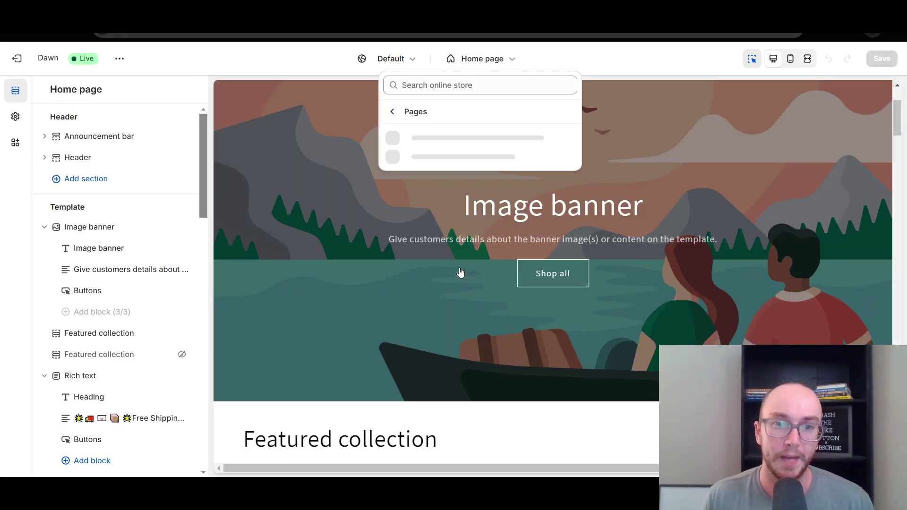
left_click(433, 205)
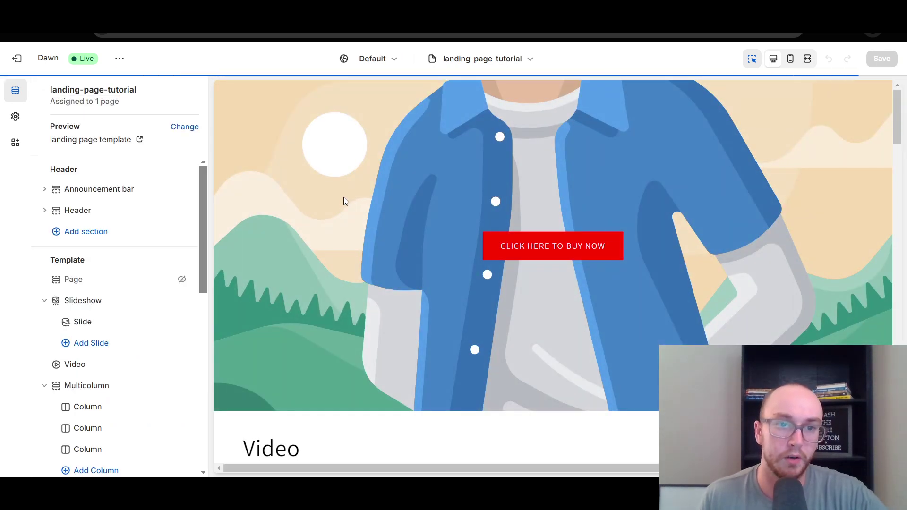
Step: Browse the free images for the slideshow's slide and open the Cities category
left_click(97, 323)
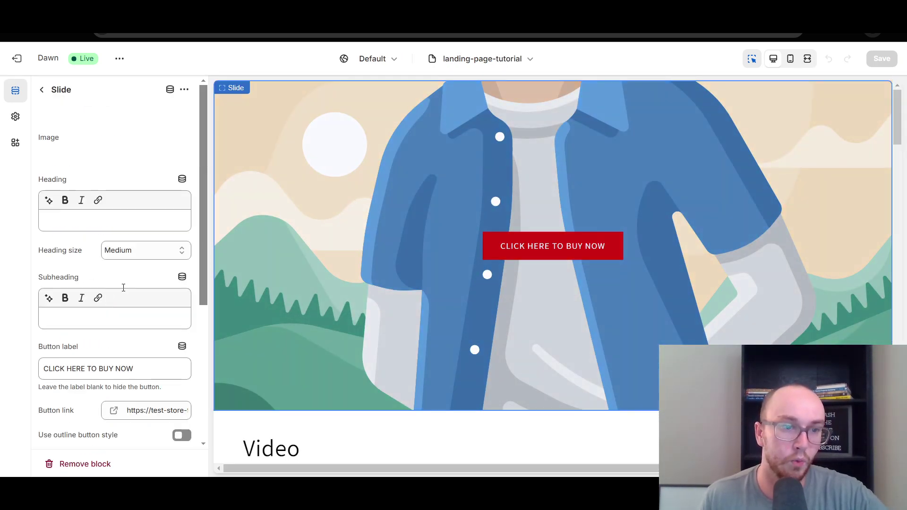
left_click(142, 139)
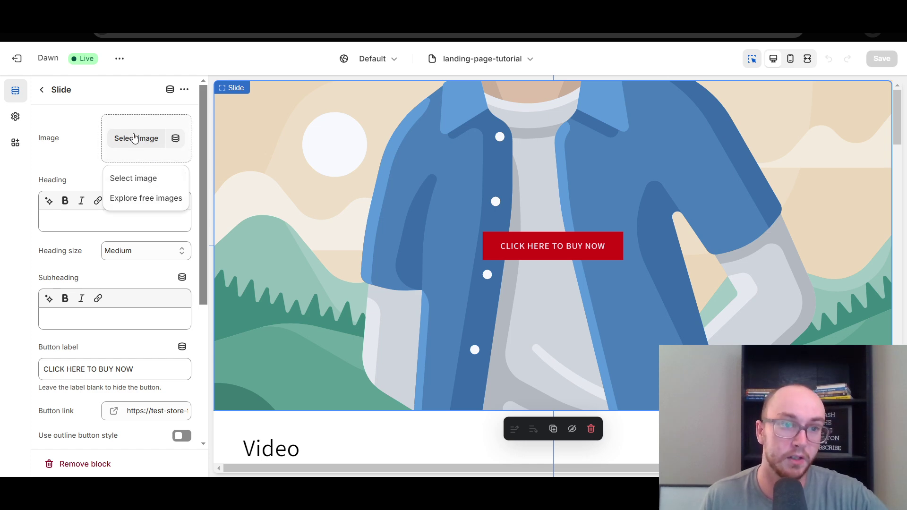
left_click(143, 201)
left_click_drag(202, 151, 199, 420)
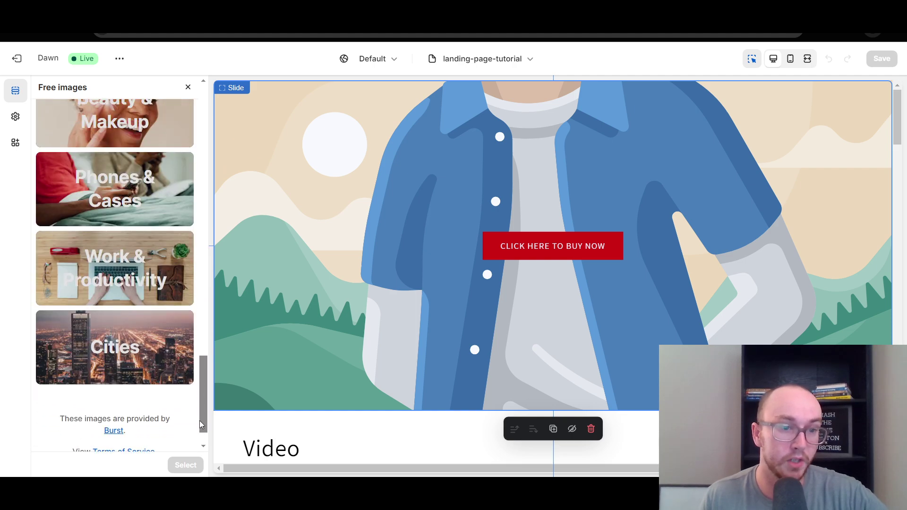
left_click(188, 365)
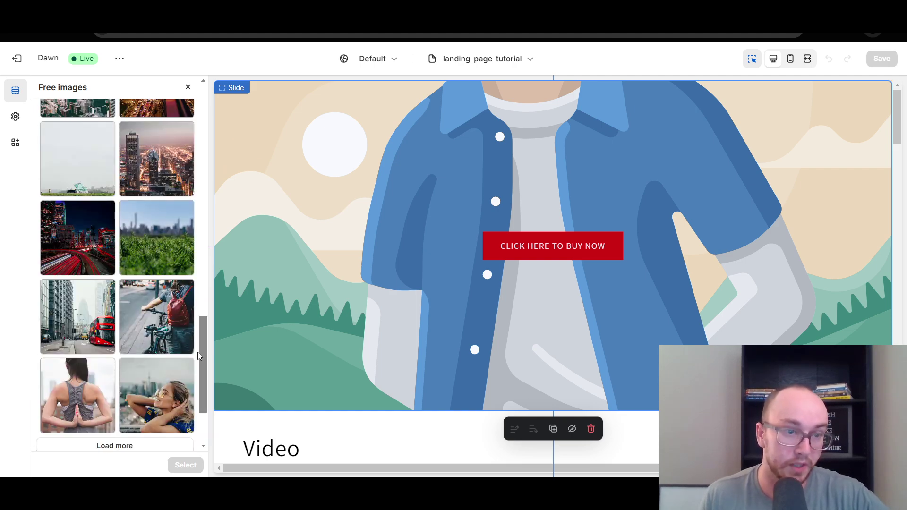
Step: Try the cyclist, night city, London bus, woman in a beanie and Golden Gate Bridge photos as the slide's image
left_click(186, 347)
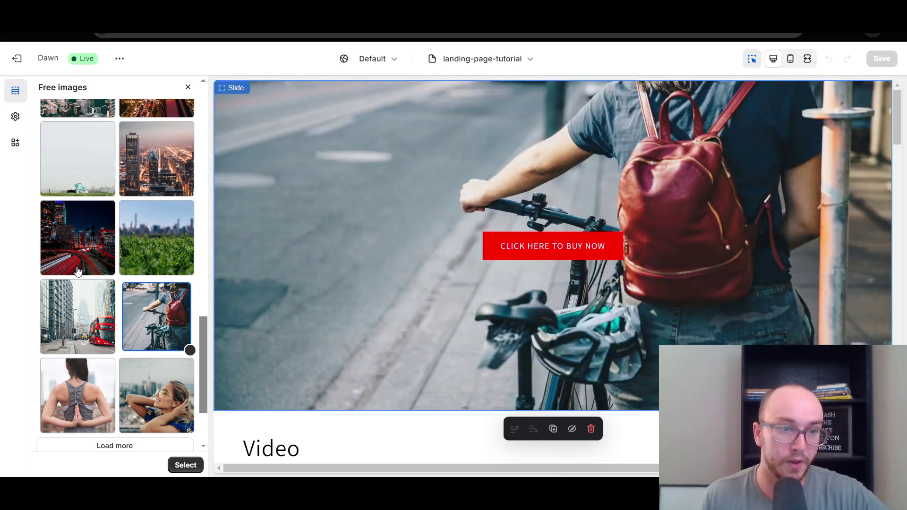
left_click(104, 243)
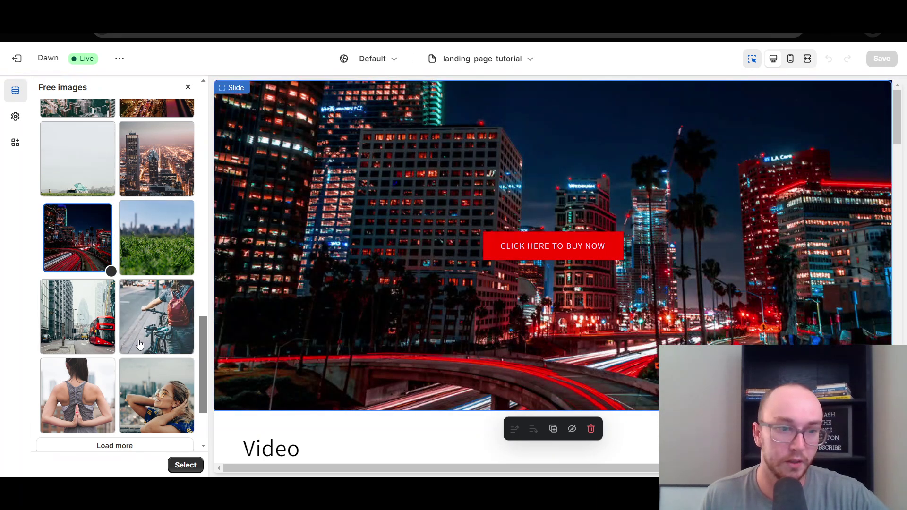
scroll(142, 330, "up", 1)
left_click(89, 367)
scroll(66, 359, "up", 6)
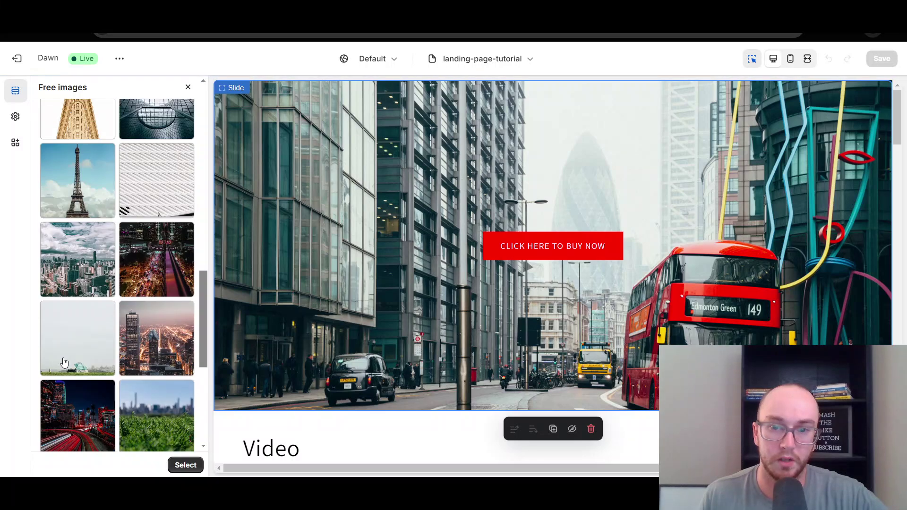
left_click(92, 364)
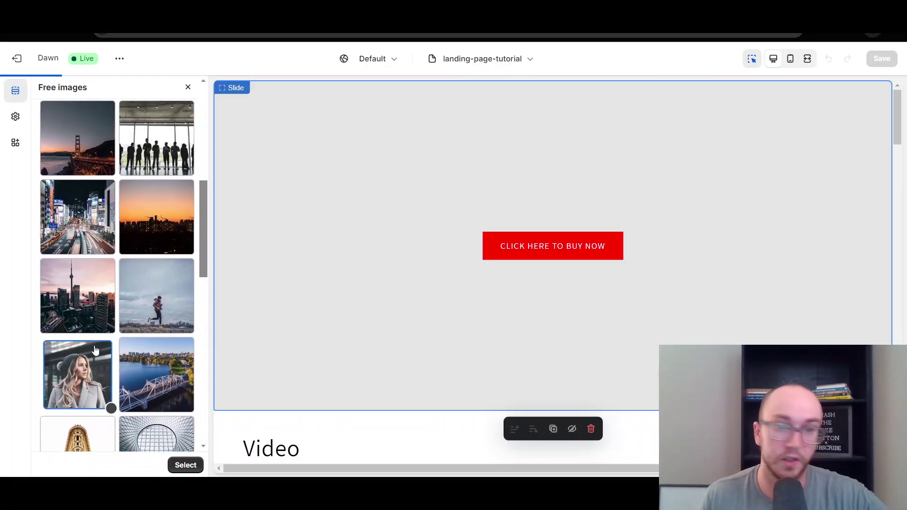
scroll(95, 349, "up", 1)
scroll(94, 350, "up", 2)
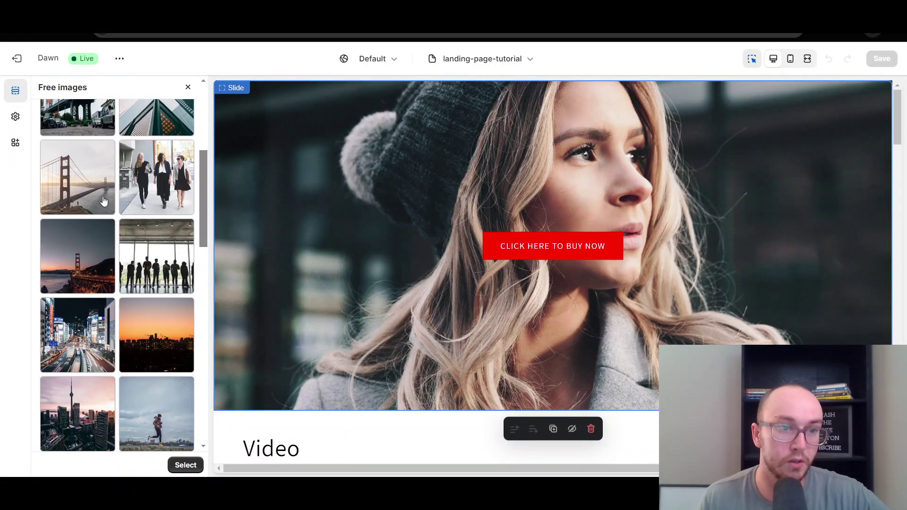
left_click(83, 182)
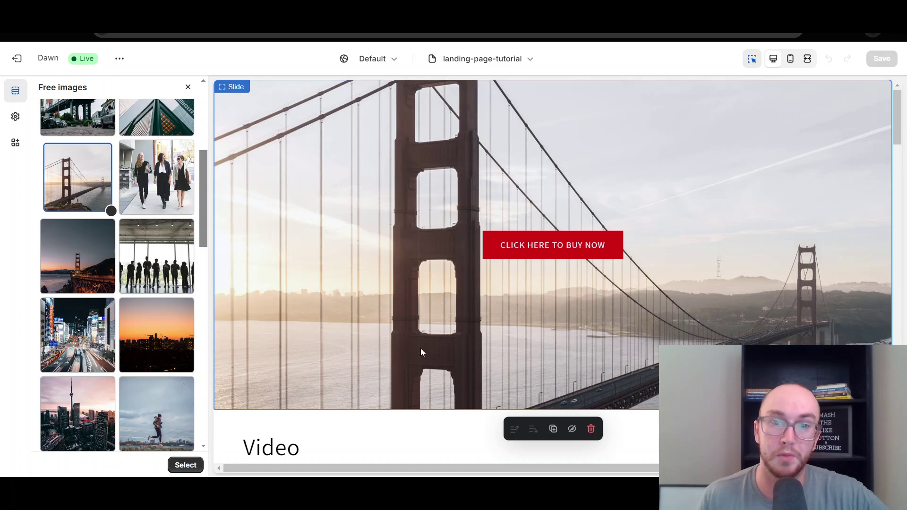
Step: Try the Manhattan bridge, rooftop feet and vintage car photos from the Cities category as the slide's image
scroll(420, 348, "down", 5)
scroll(420, 347, "up", 3)
scroll(423, 348, "up", 3)
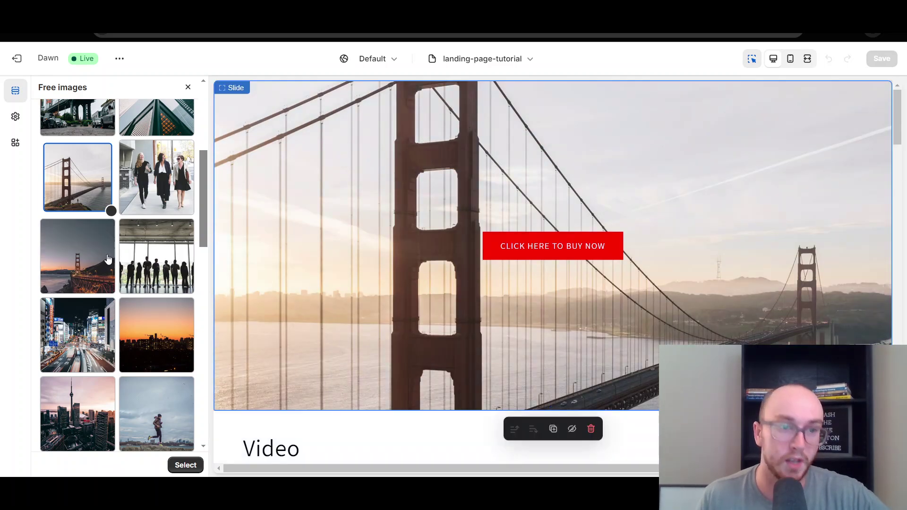
scroll(107, 259, "up", 4)
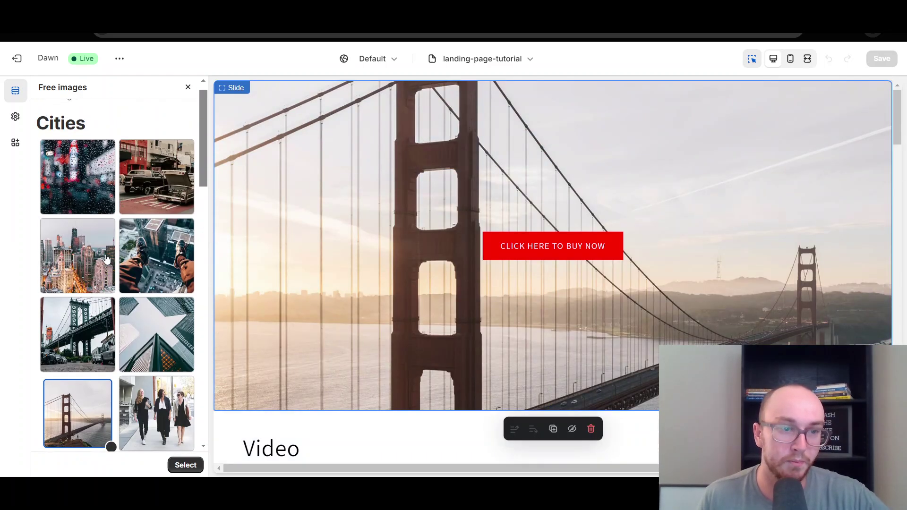
left_click(83, 347)
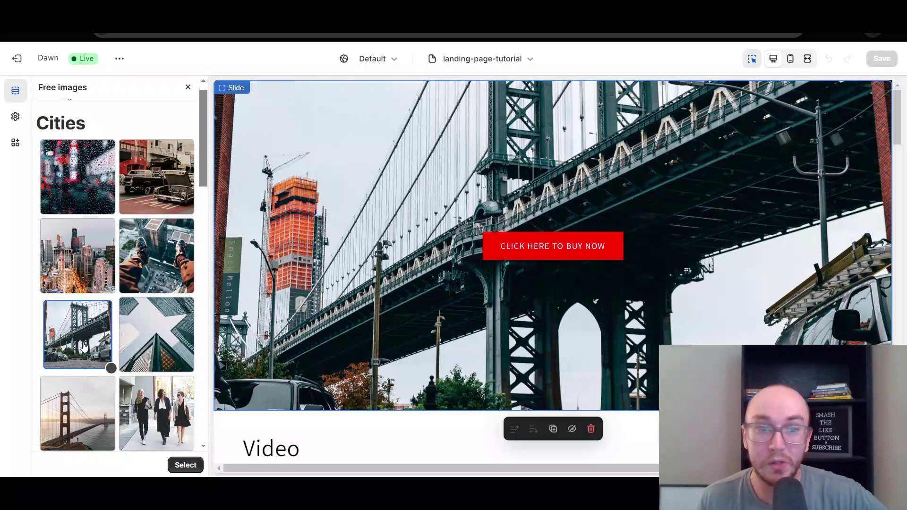
left_click(141, 235)
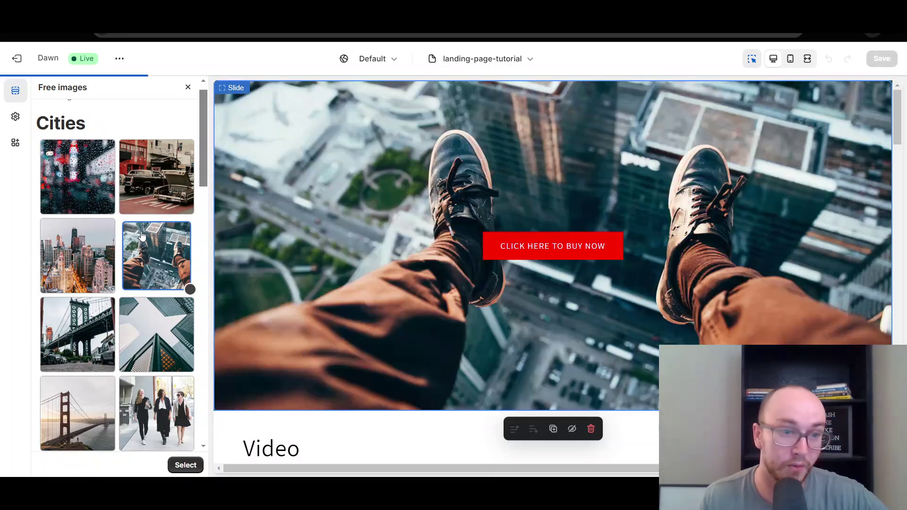
left_click(155, 182)
scroll(155, 307, "down", 5)
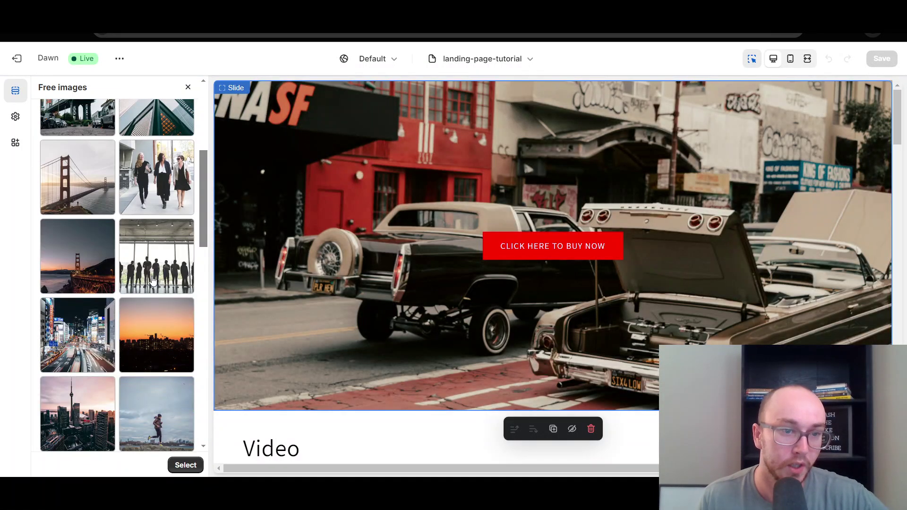
Step: Try the silhouetted group, three walking women, Eiffel Tower, London bus and yoga pose photos as the slide's image
left_click(153, 282)
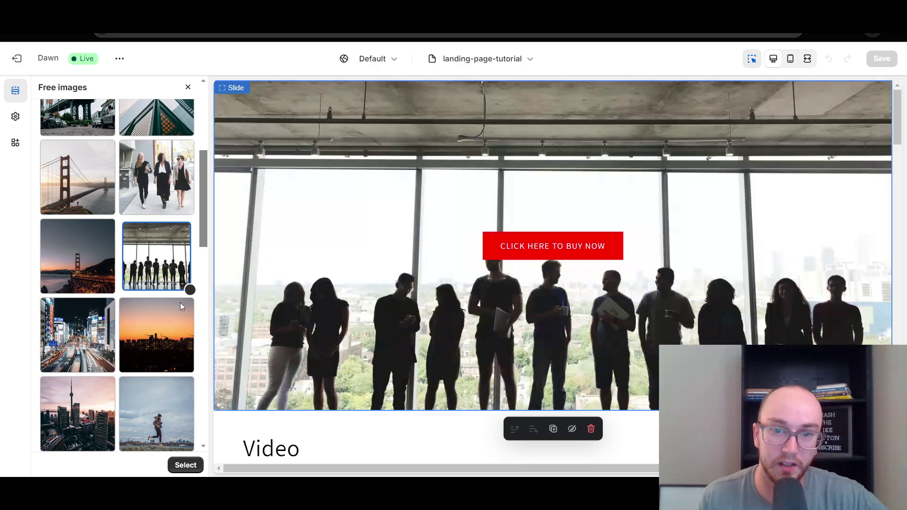
left_click(163, 207)
scroll(160, 287, "down", 8)
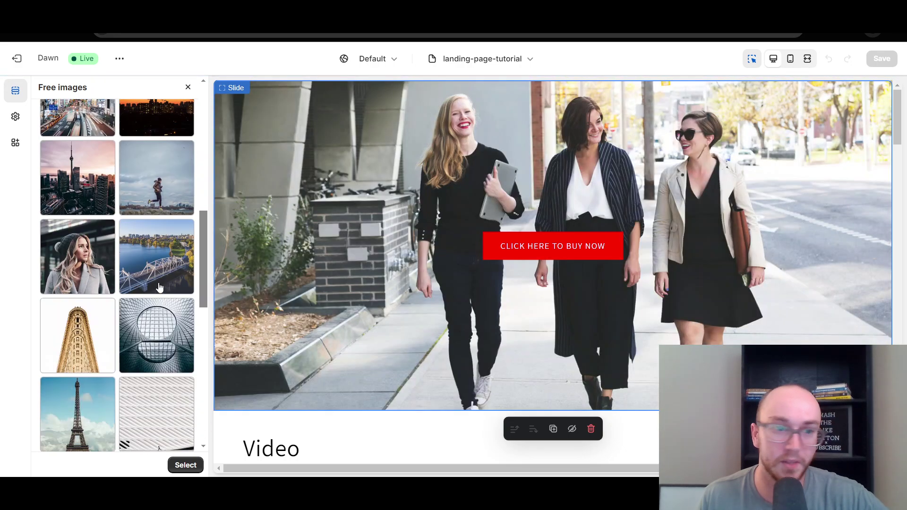
scroll(159, 287, "up", 3)
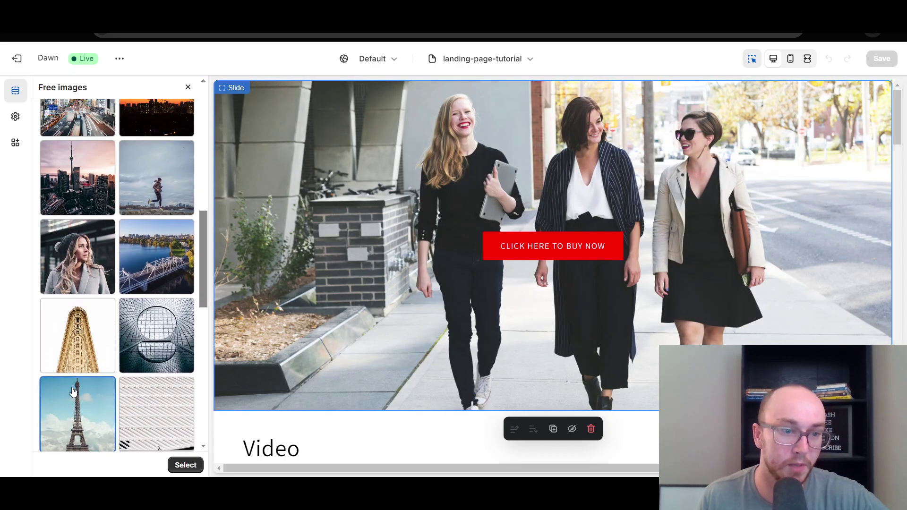
left_click(83, 406)
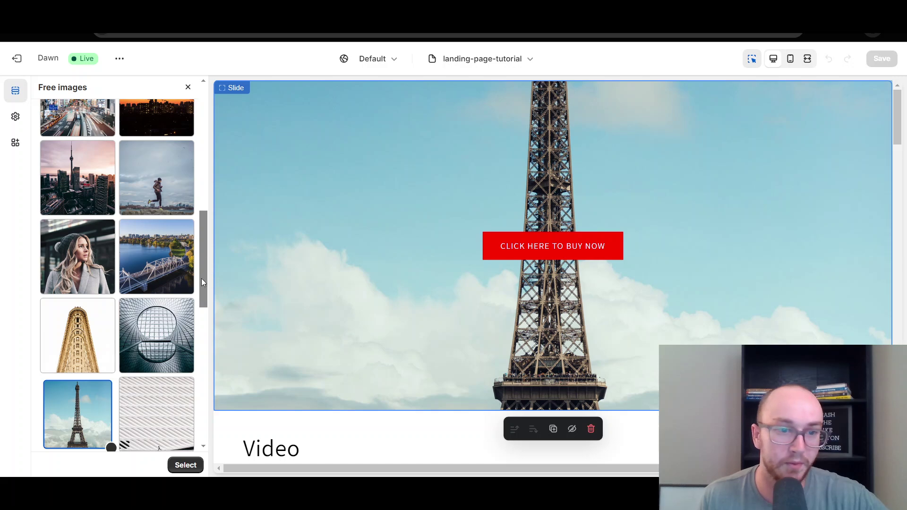
scroll(201, 282, "down", 6)
left_click(108, 259)
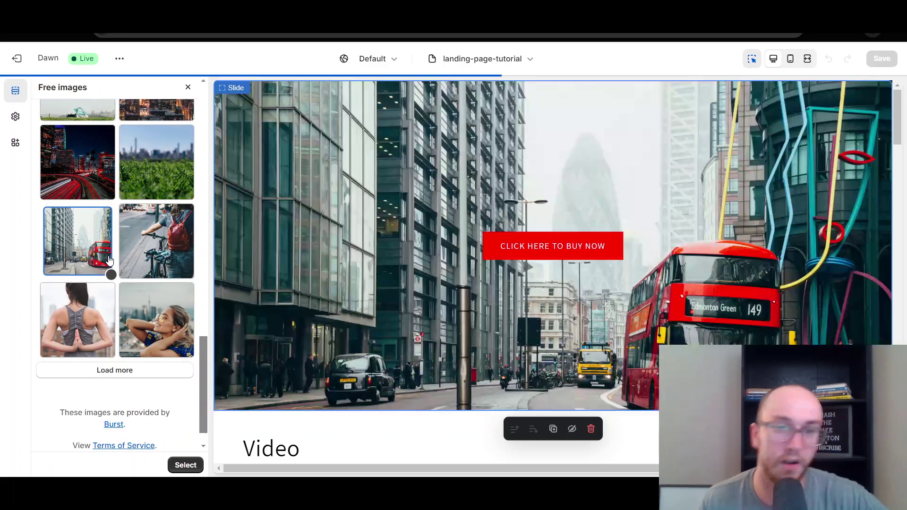
left_click(99, 324)
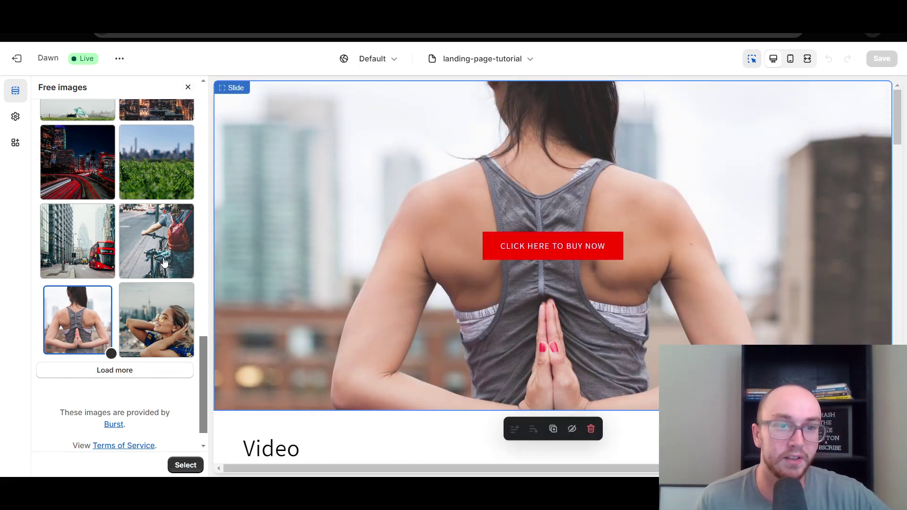
Step: Set the slide's image to the free photo of green foliage before a blurred city skyline, and clear its button label
left_click(154, 173)
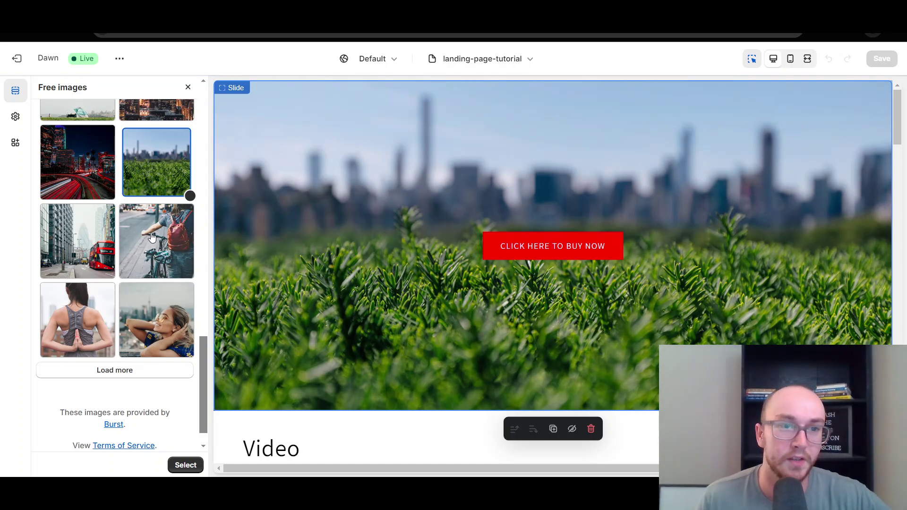
scroll(152, 237, "up", 8)
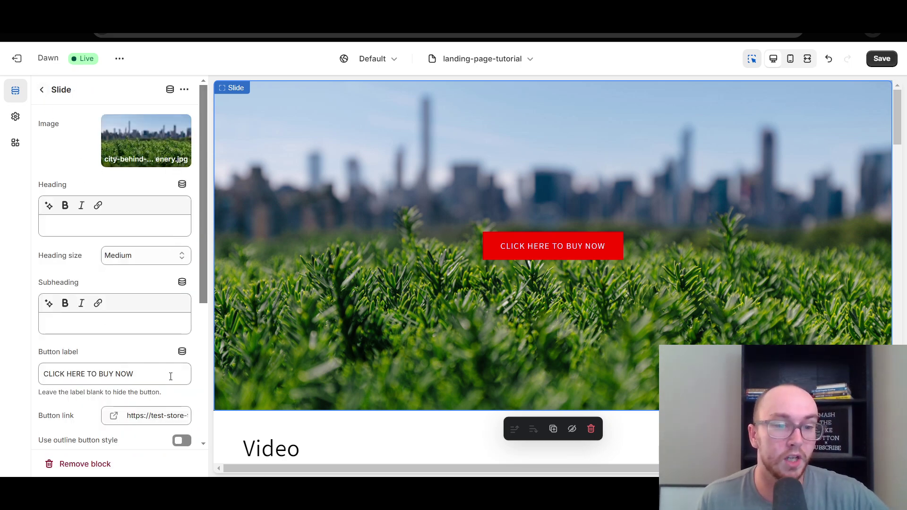
triple_click(142, 375)
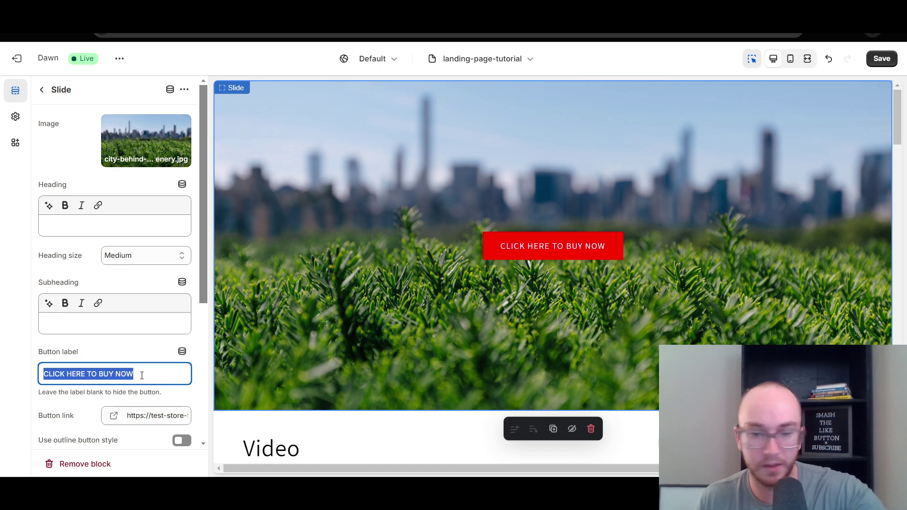
key("BackSpace")
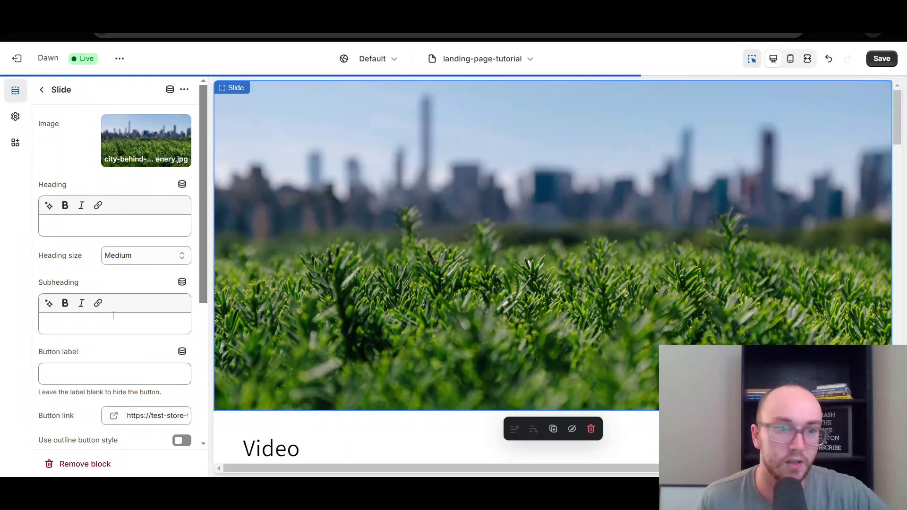
left_click(115, 326)
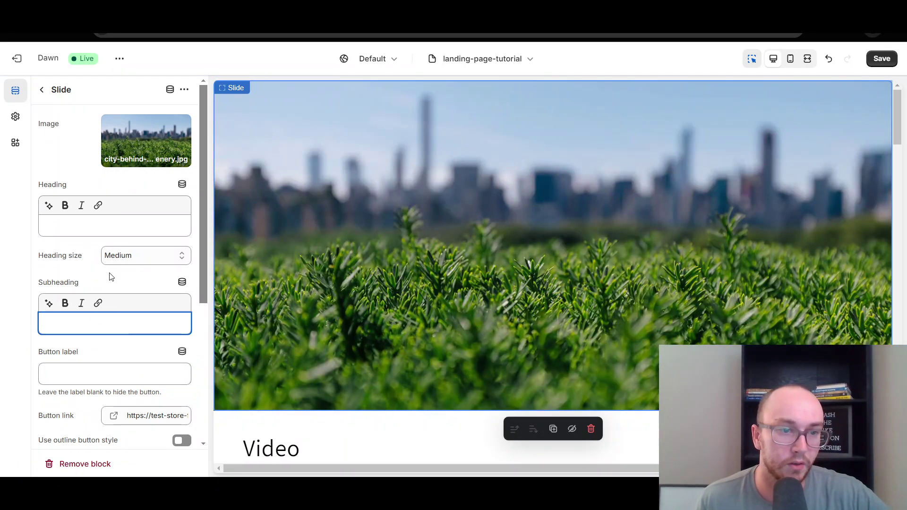
Step: Enter "SIGN UP fo" as the slide's heading
left_click(88, 223)
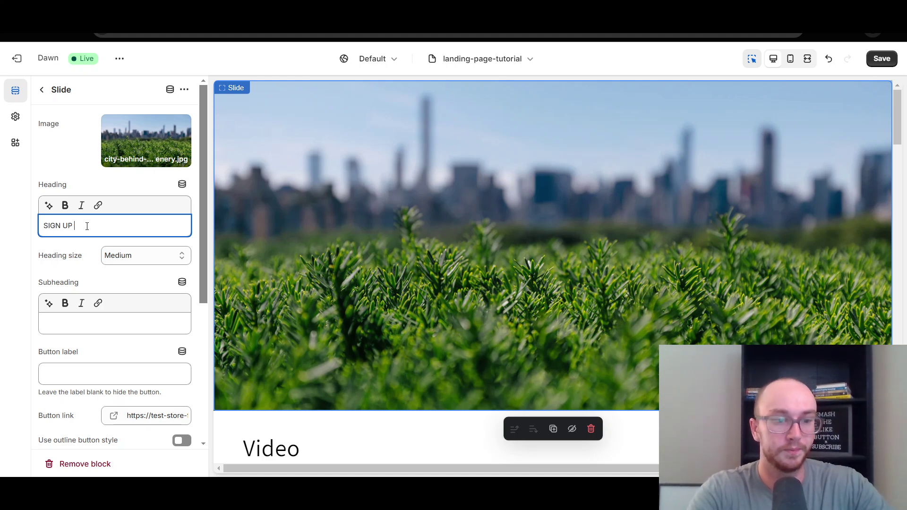
type("SIGN UP for t")
key("BackSpace")
key("BackSpace")
key("BackSpace")
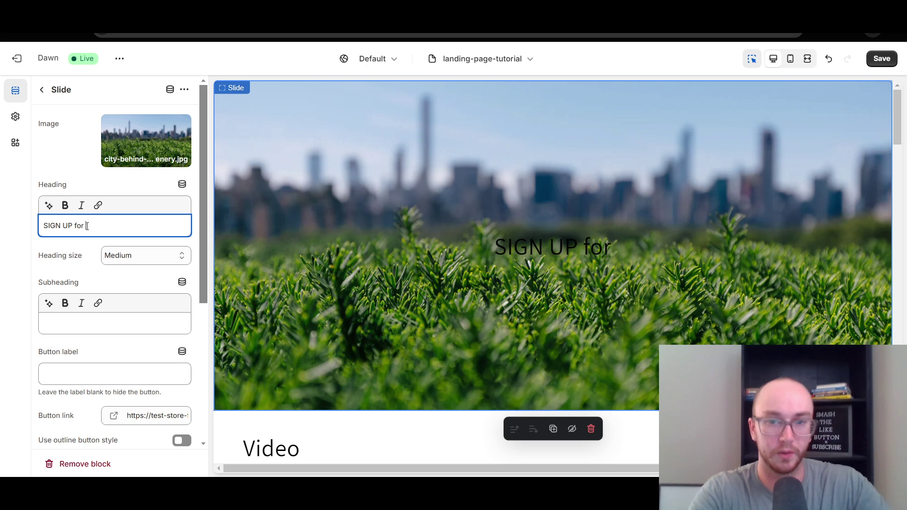
Step: Show the slide's text container on desktop, with the desktop content alignment at Center
scroll(93, 268, "down", 2)
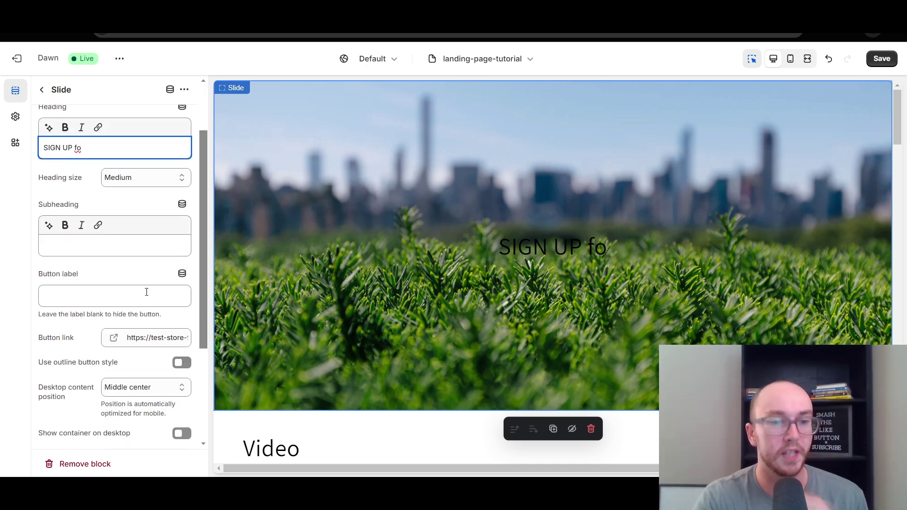
scroll(167, 407, "down", 2)
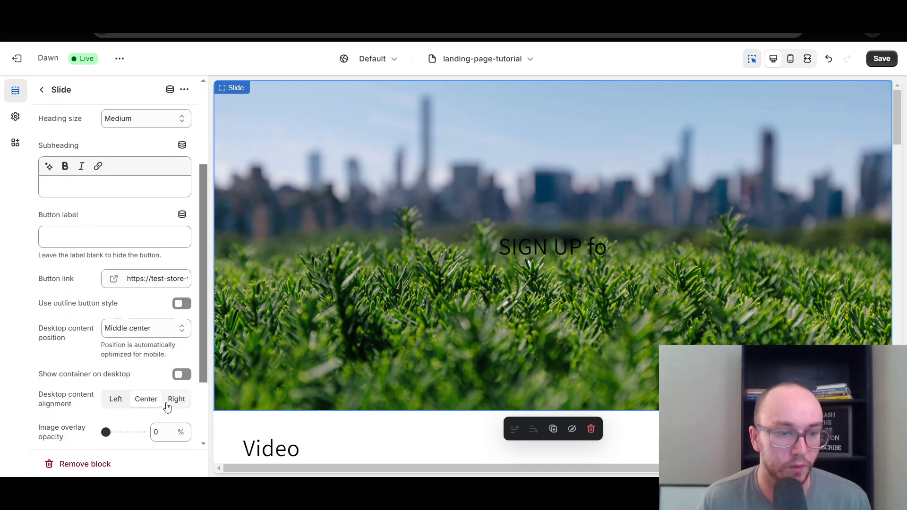
left_click(182, 375)
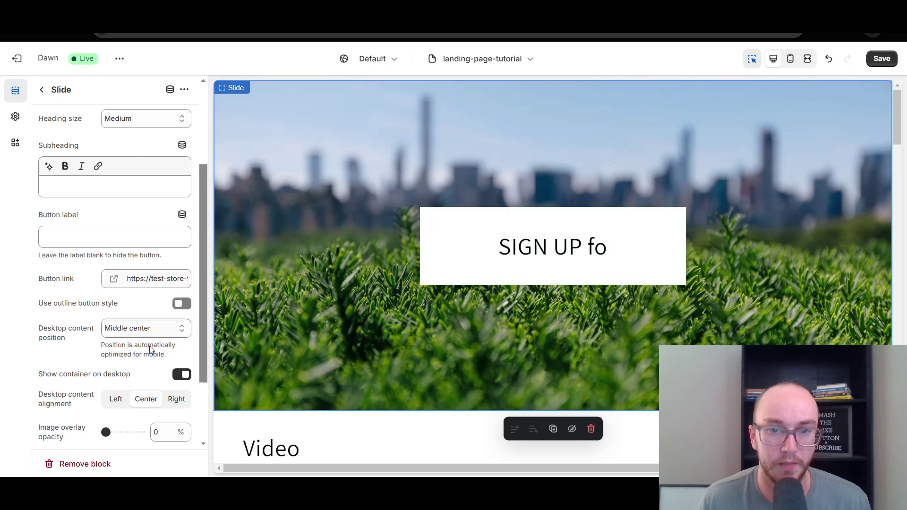
scroll(79, 357, "up", 3)
scroll(78, 358, "down", 3)
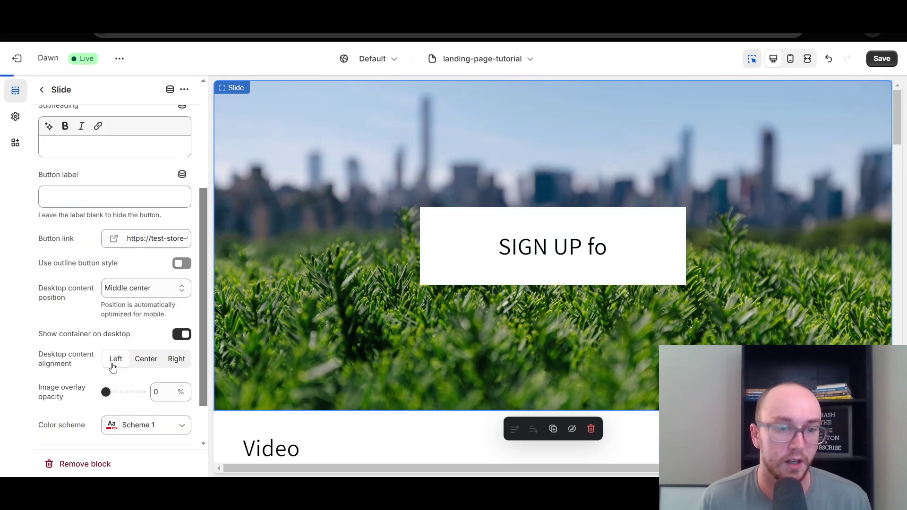
left_click(112, 367)
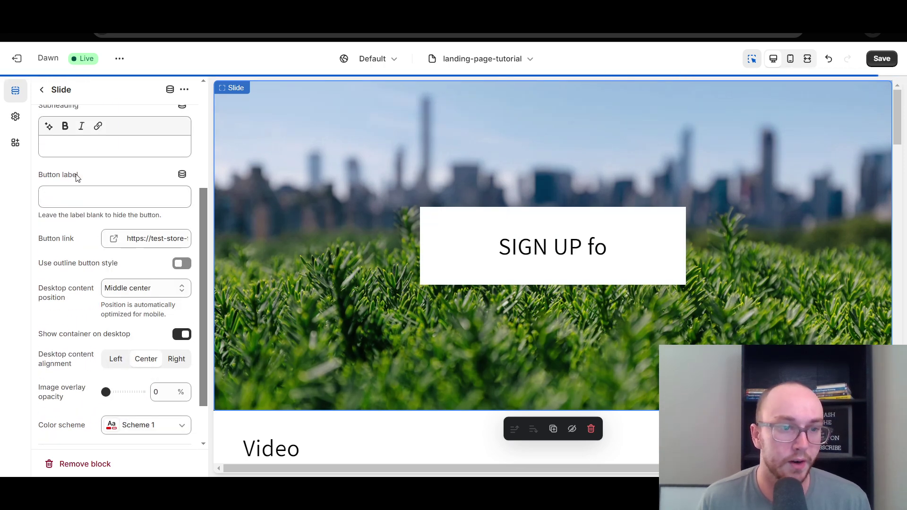
Step: Set the slide's subheading to "this is the business" and save the landing page template
scroll(80, 292, "up", 1)
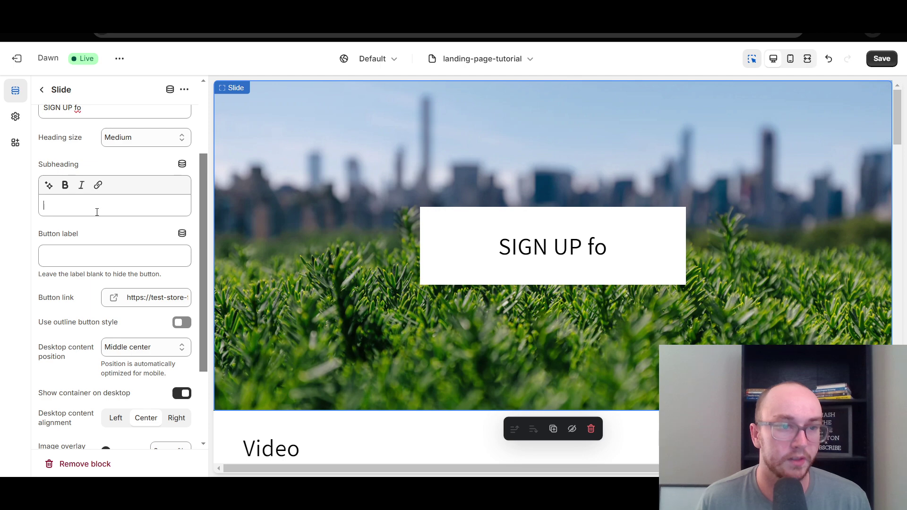
type("this is the business")
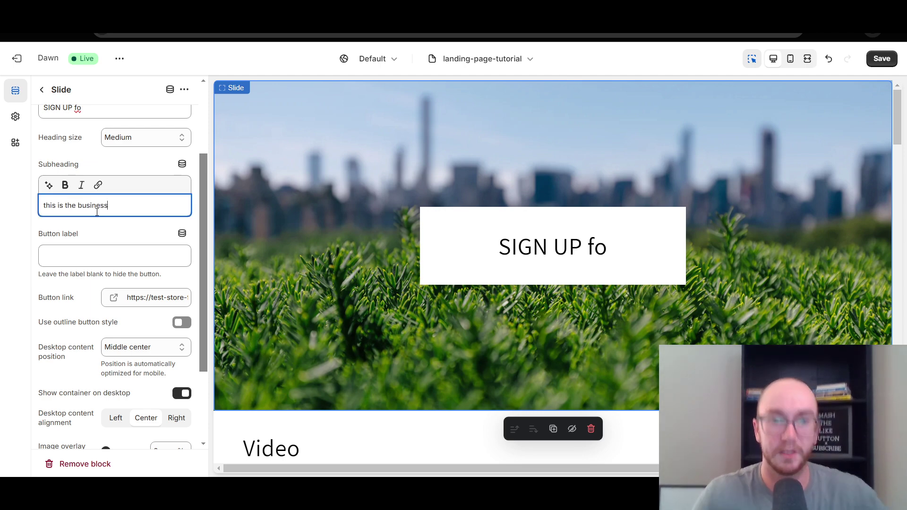
scroll(585, 321, "down", 6)
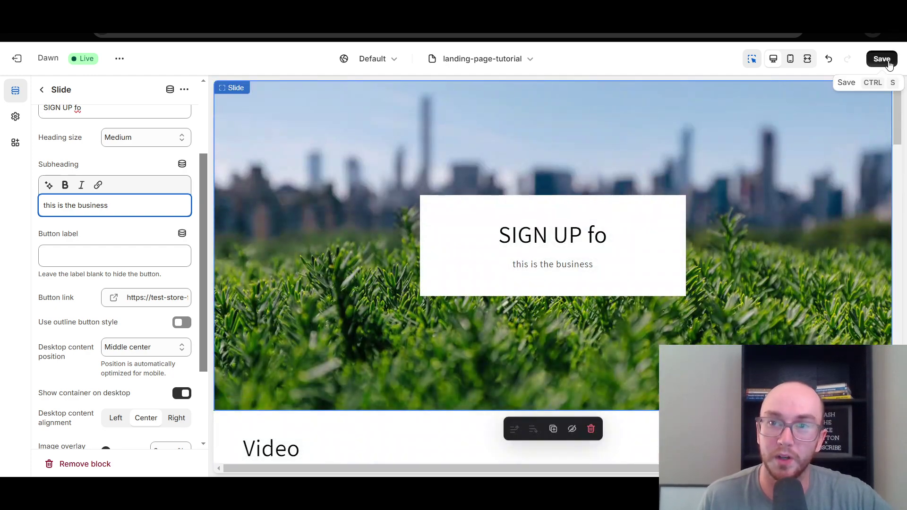
left_click(887, 61)
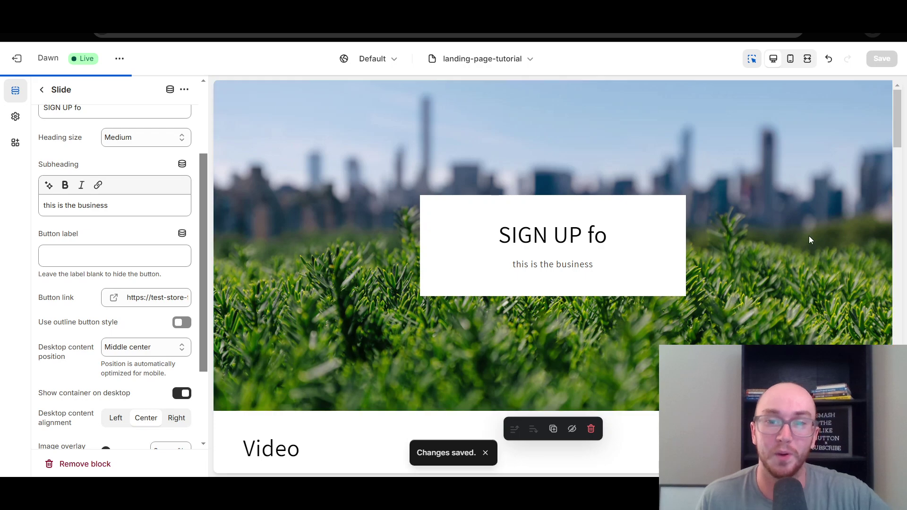
Step: Look through the landing page in the editor preview and on the live storefront, including the updated slide
left_click_drag(896, 115, 896, 226)
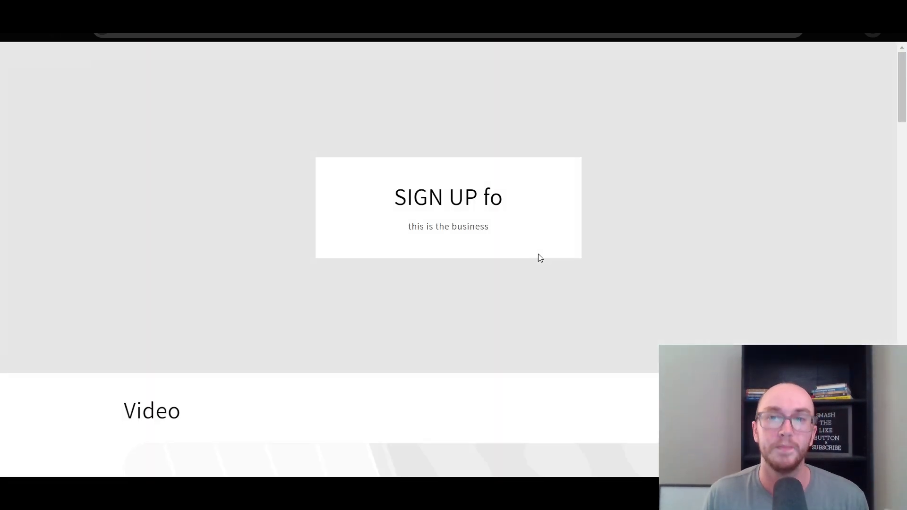
scroll(609, 308, "down", 10)
scroll(596, 286, "up", 10)
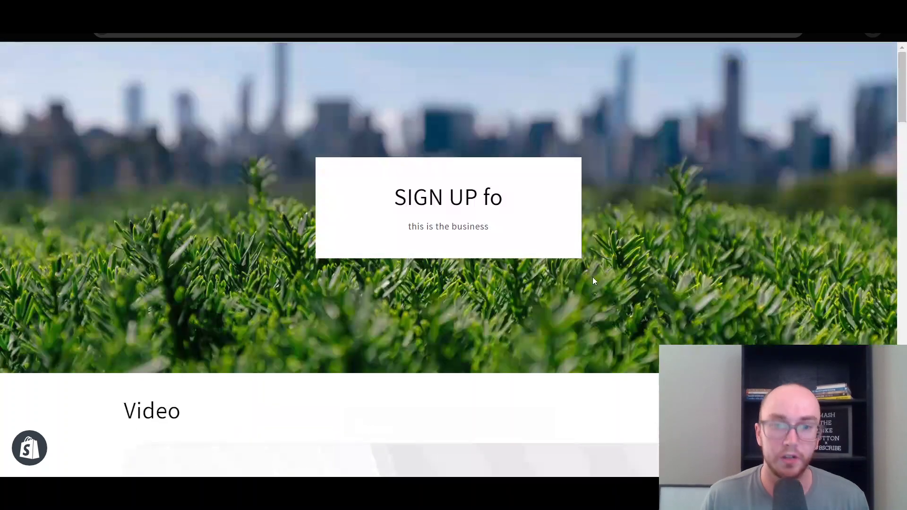